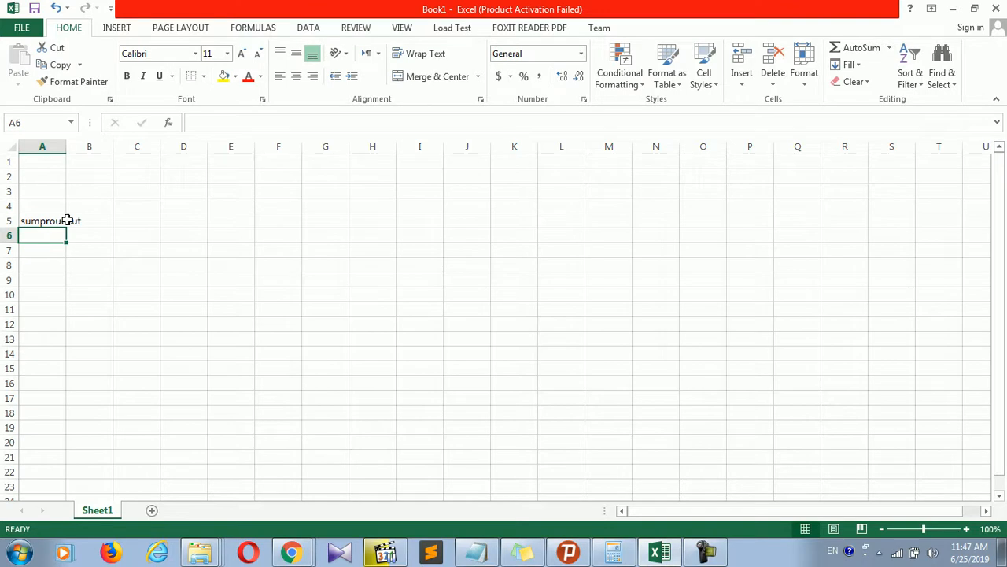
Step: Enter "Exchange rate USD to Af" in cell A6 and widen column A to fit the text
text(Af)
key(BackSpace)
key(BackSpace)
text(Ex)
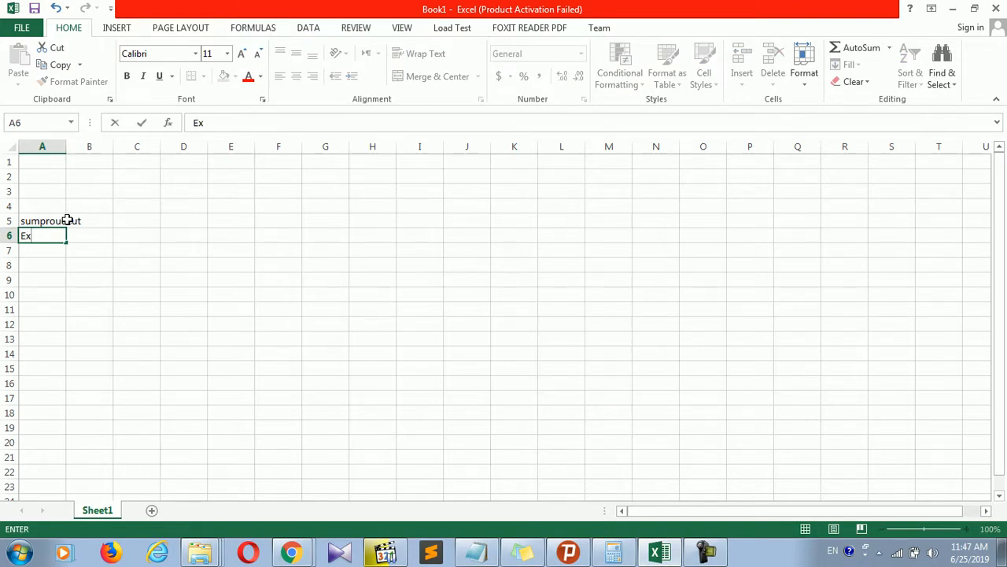
text(change rate )
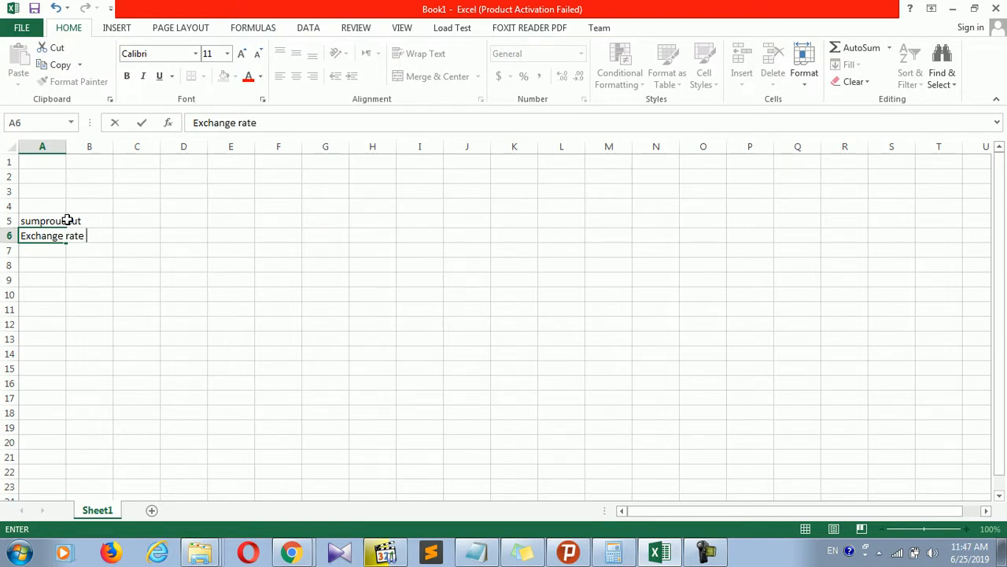
text(USD to Af)
key(Return)
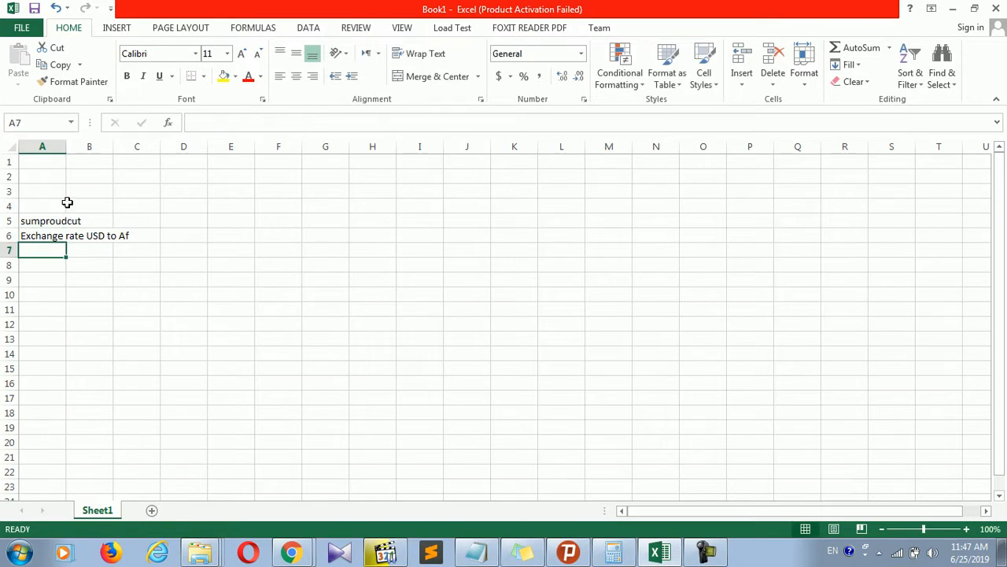
drag(66, 148, 130, 150)
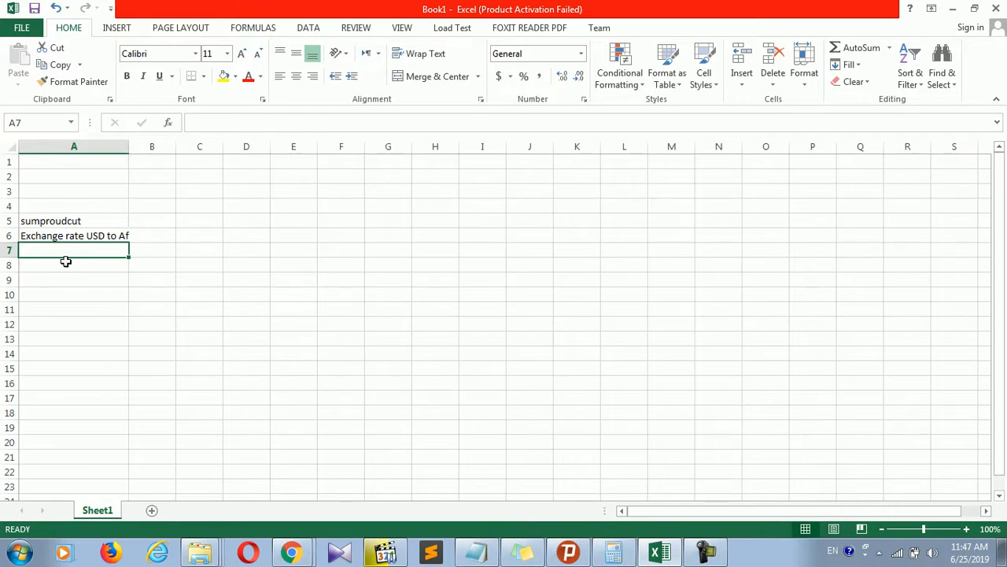
Step: Enter "Roman" in cell A7 and "Fixed" in cell A8
text(Romann)
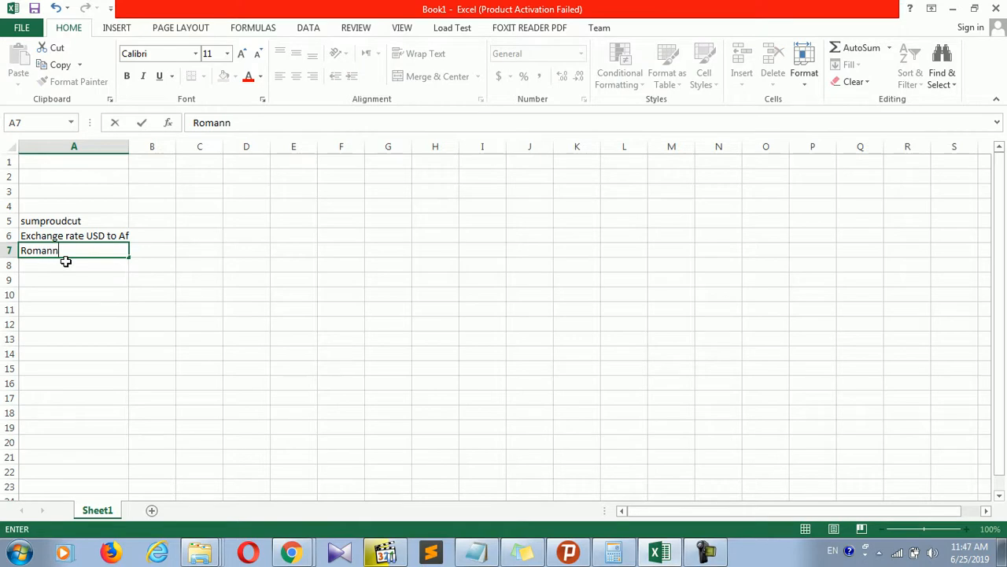
key(BackSpace)
key(Return)
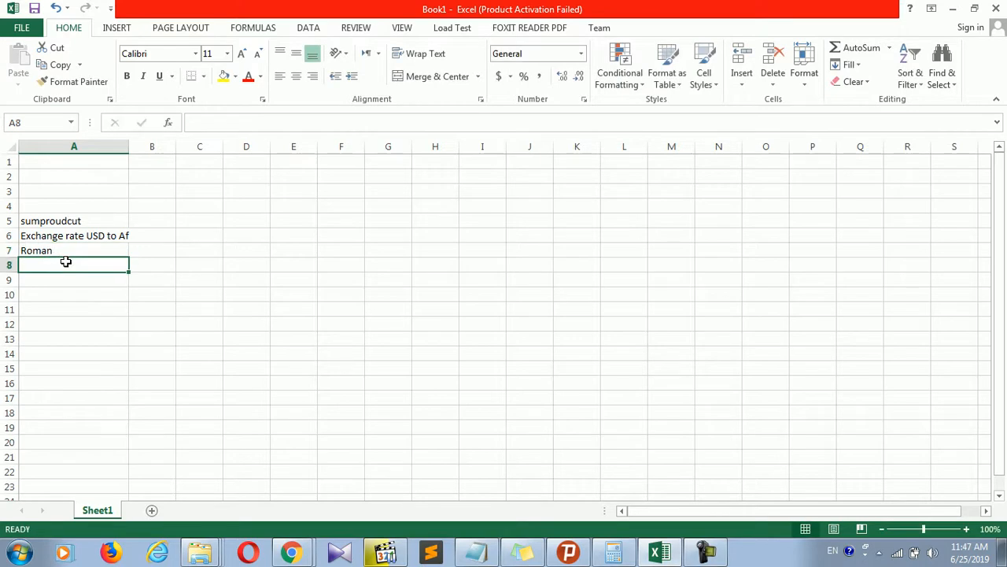
text(Di)
key(BackSpace)
key(BackSpace)
text(Fi)
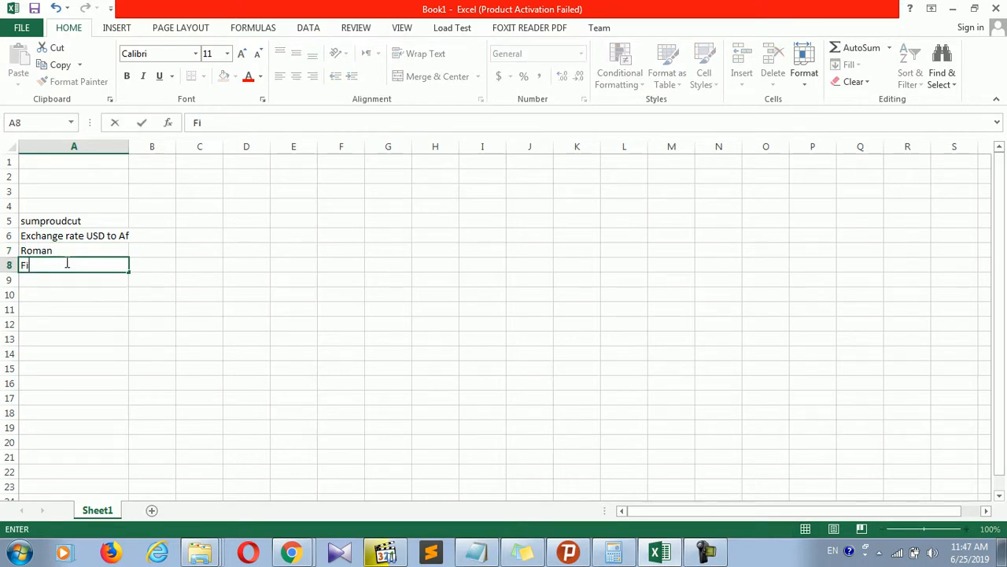
text(xed)
click(197, 218)
click(322, 264)
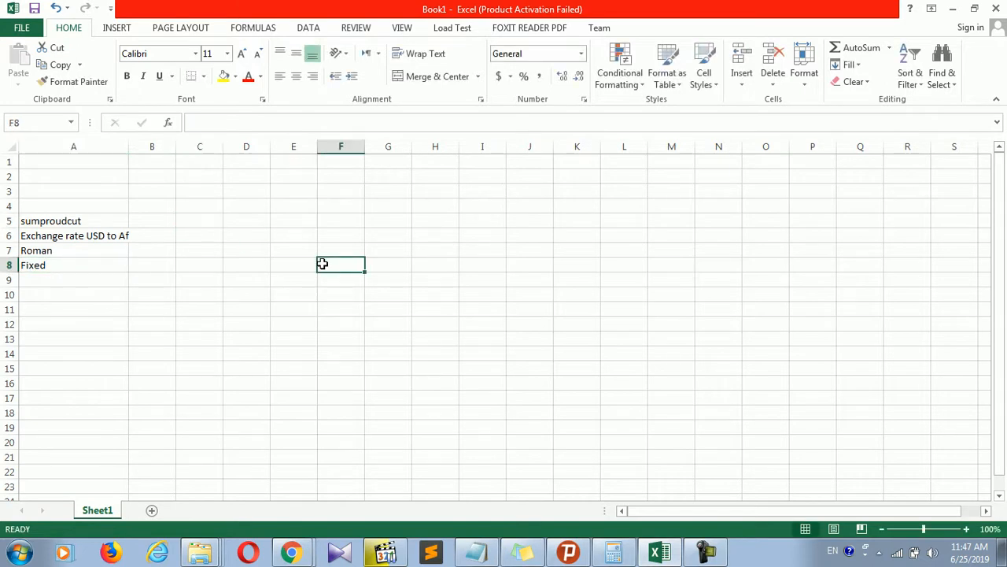
Step: Enter the headers "Item", "Qty", "Price" and "total amount" in cells D8 to G8 and widen column G to fit
click(208, 268)
click(252, 269)
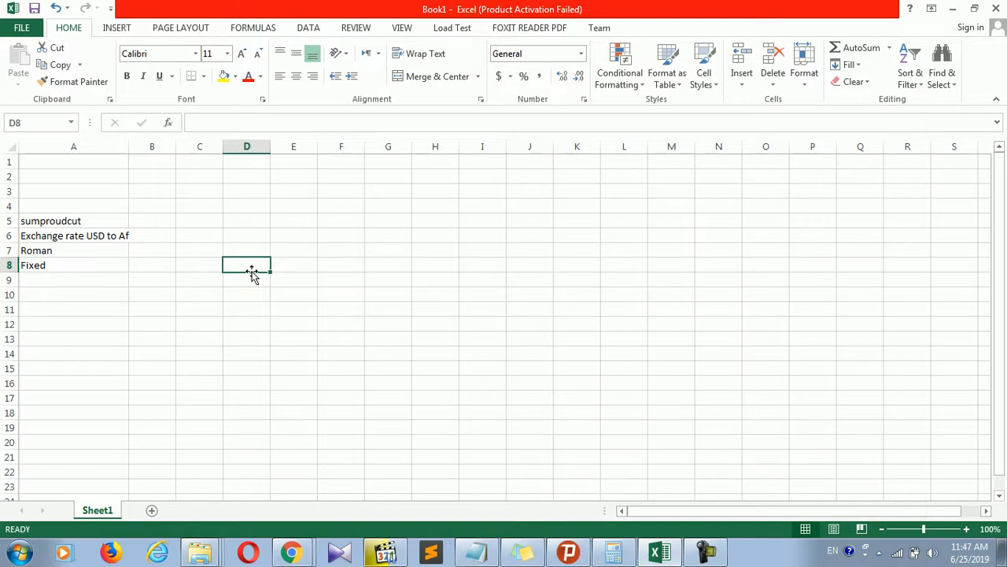
text(Item)
key(Tab)
text(Qty)
key(Tab)
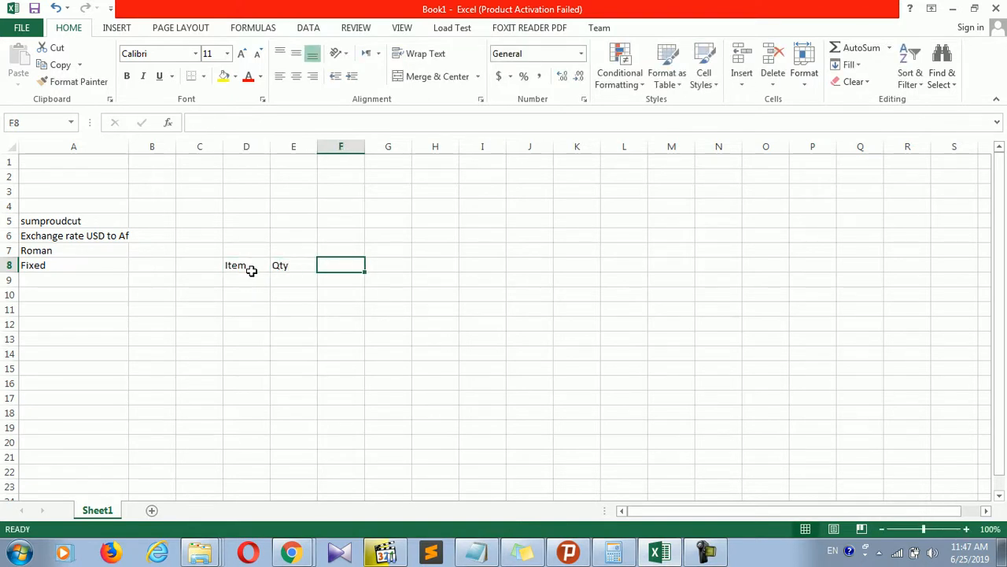
text(Price)
key(Tab)
text(total)
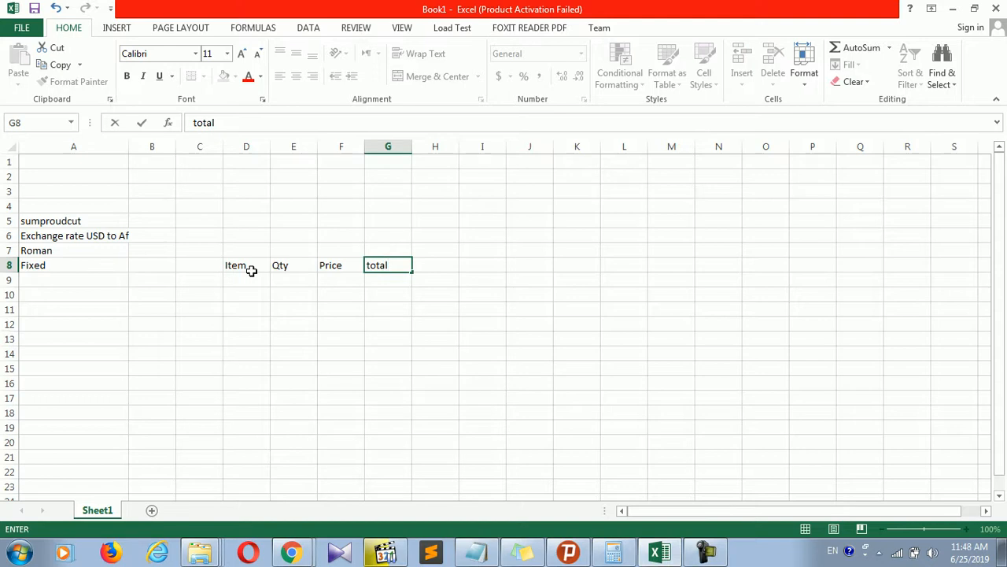
text( amounc)
key(BackSpace)
text(t)
key(Return)
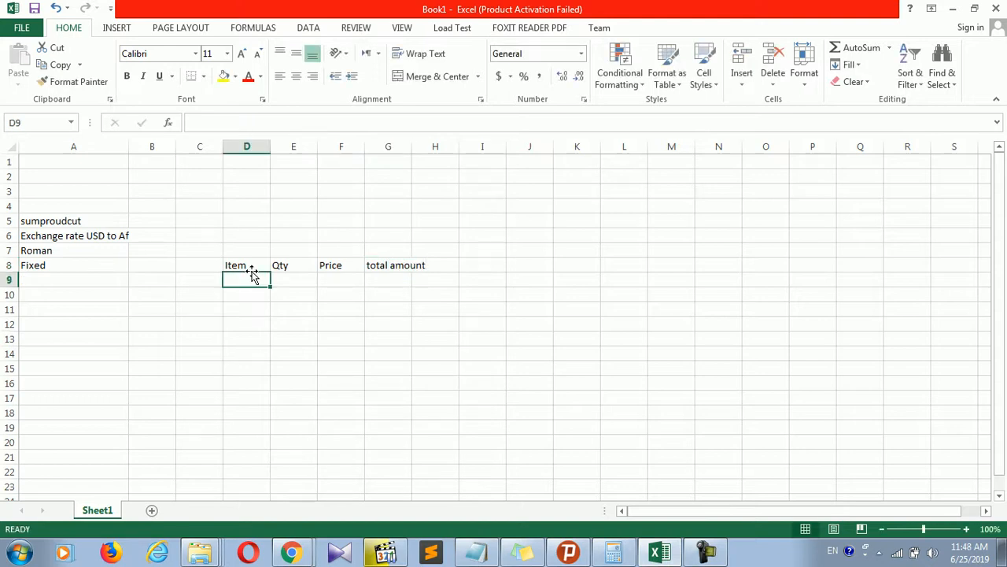
drag(413, 147, 454, 149)
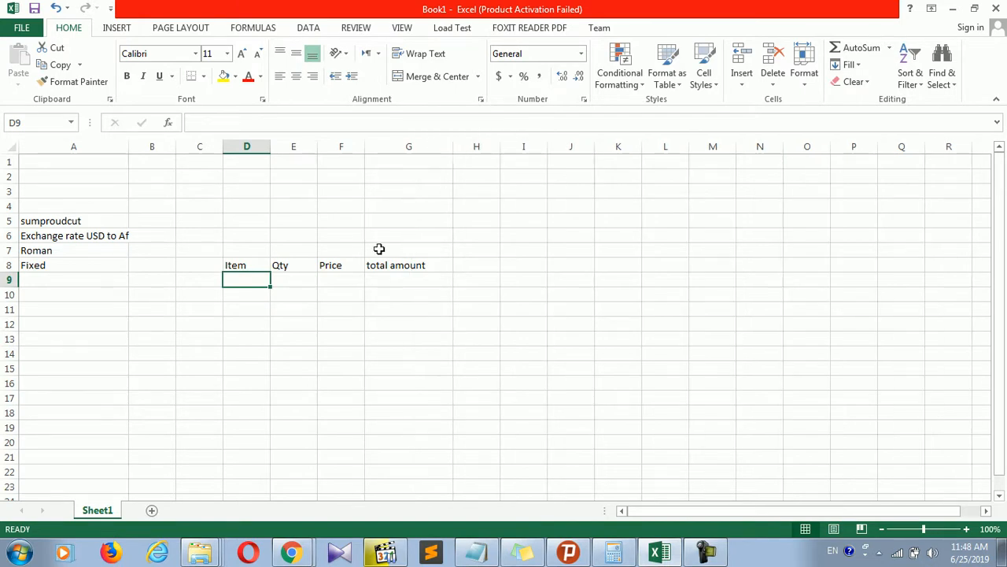
Step: List the items "Key board", "mouse", "montior" and "LCD" in cells D9 to D12 and widen column D
text(Key o)
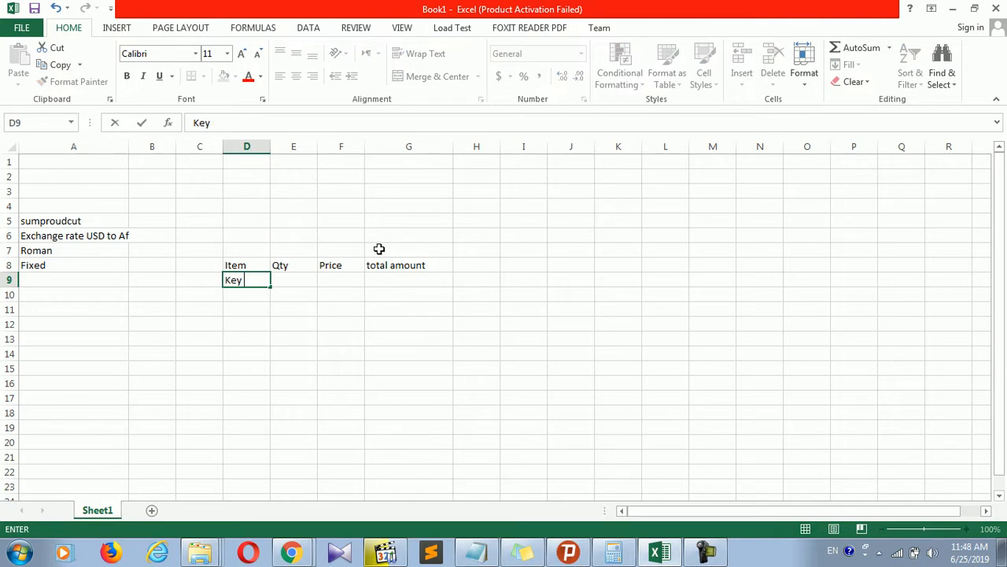
text(oard)
key(ctrl+Return)
key(Down)
text(mouse)
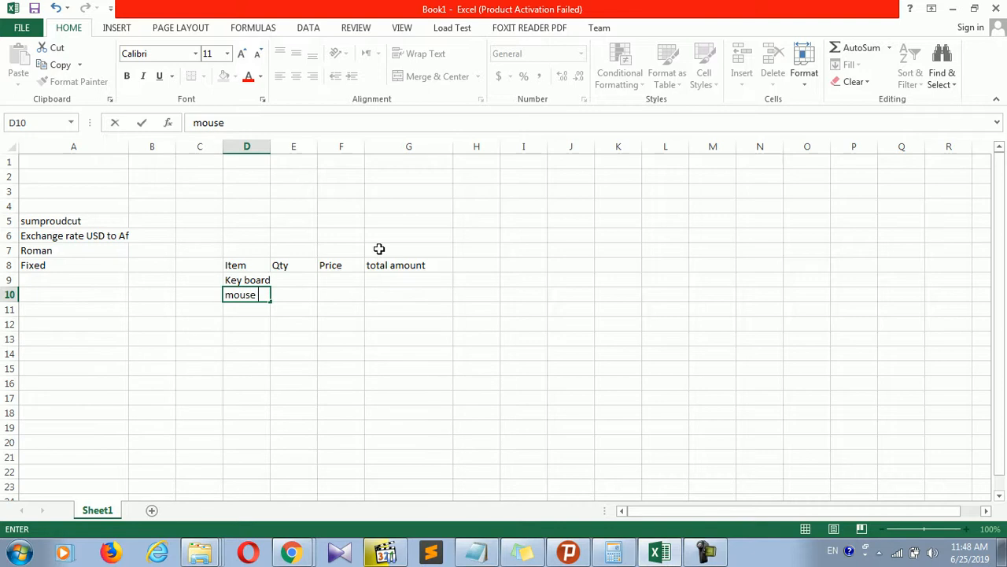
key(Return)
text(montior)
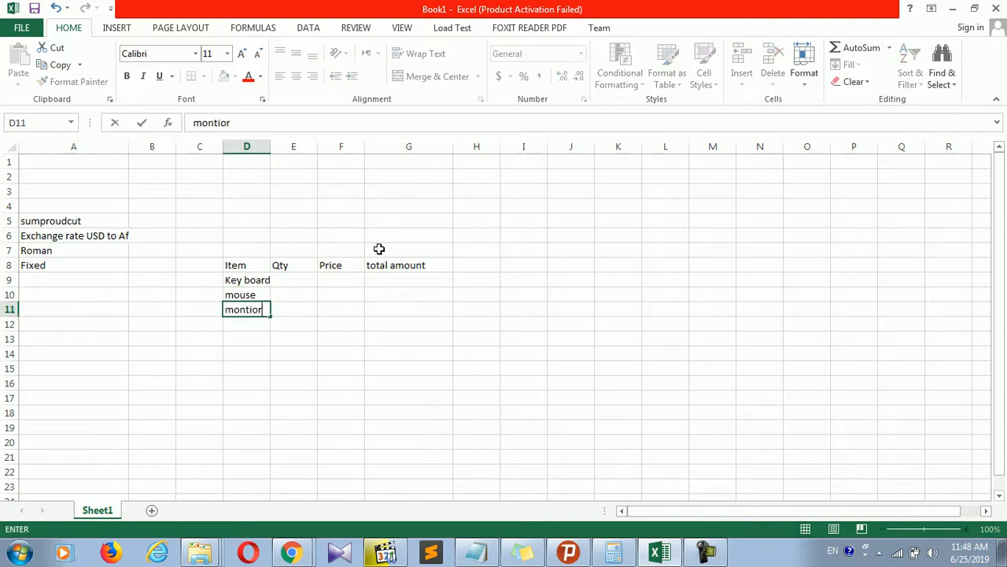
key(Return)
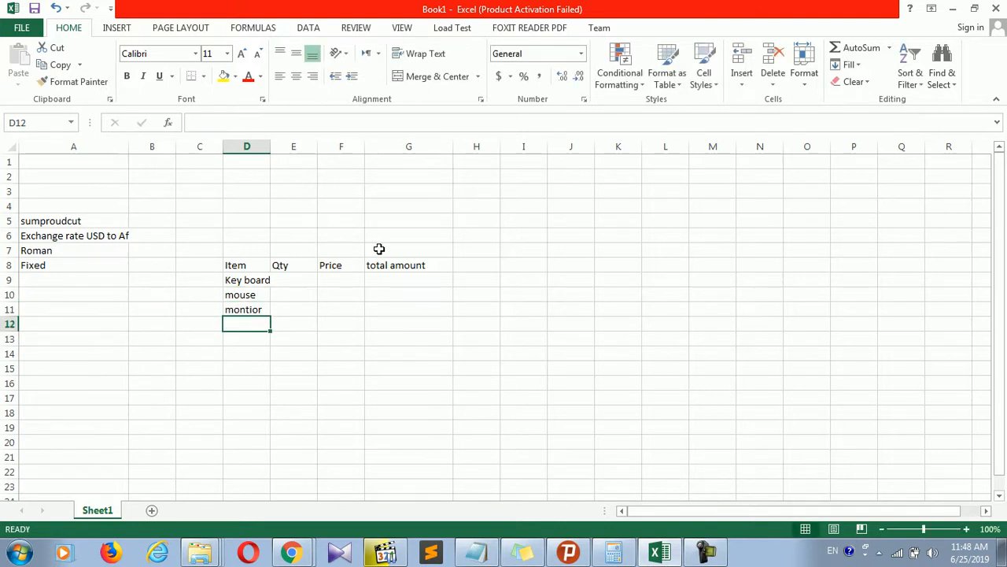
text(LCD)
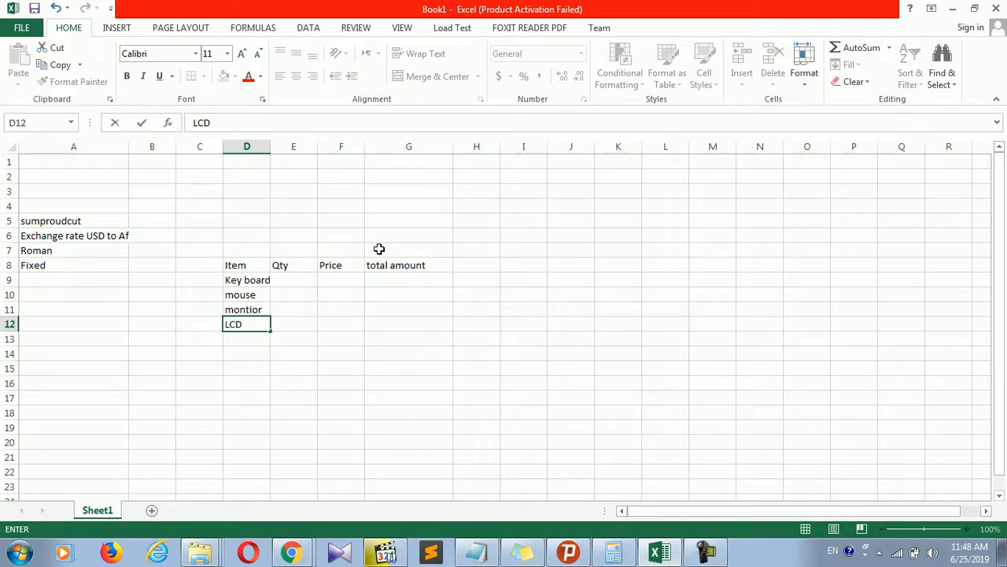
click(308, 281)
drag(274, 141, 290, 141)
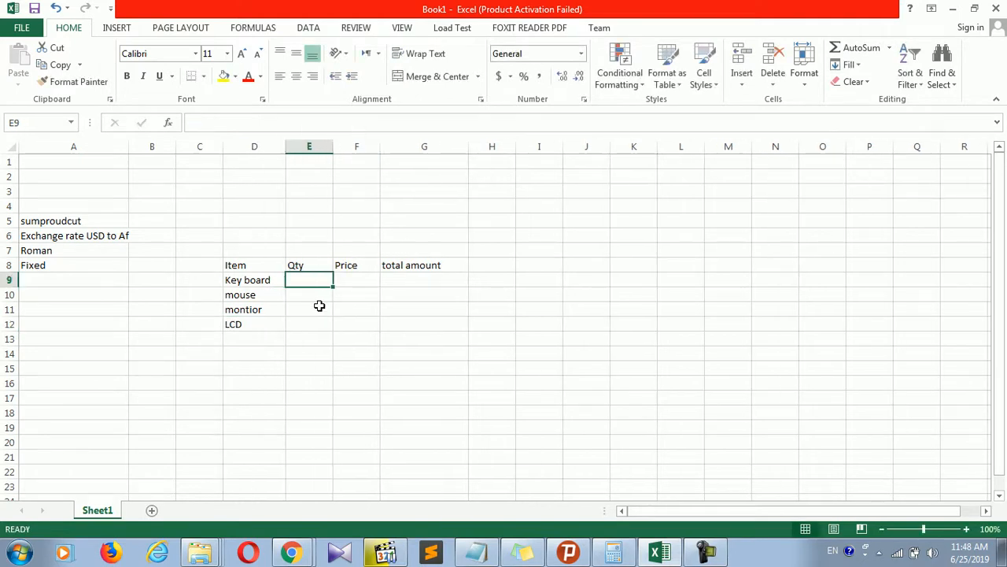
Step: Fill in the Qty column with 20 for Key board, 80 for mouse, 30 for montior and 40 for LCD
text(400)
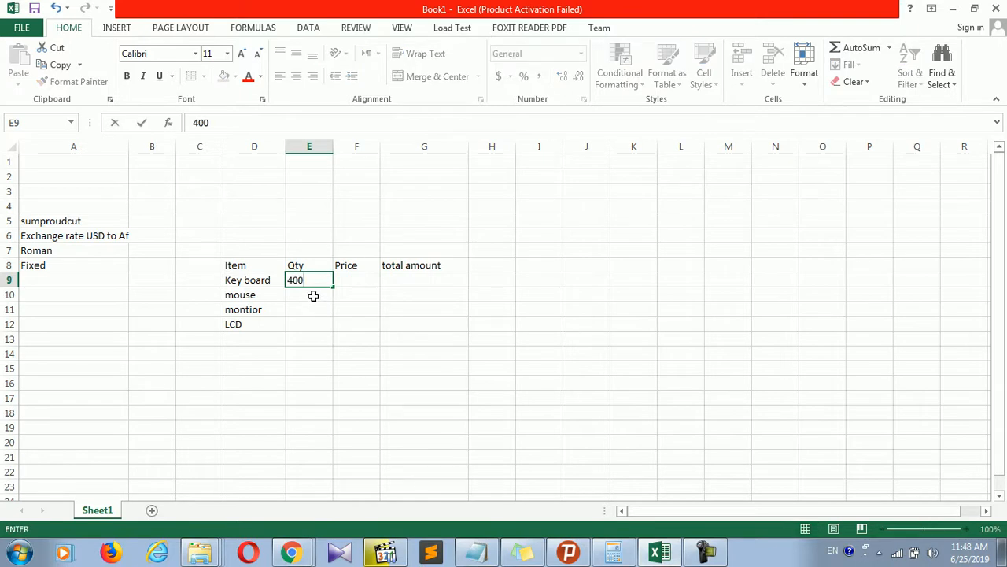
click(313, 295)
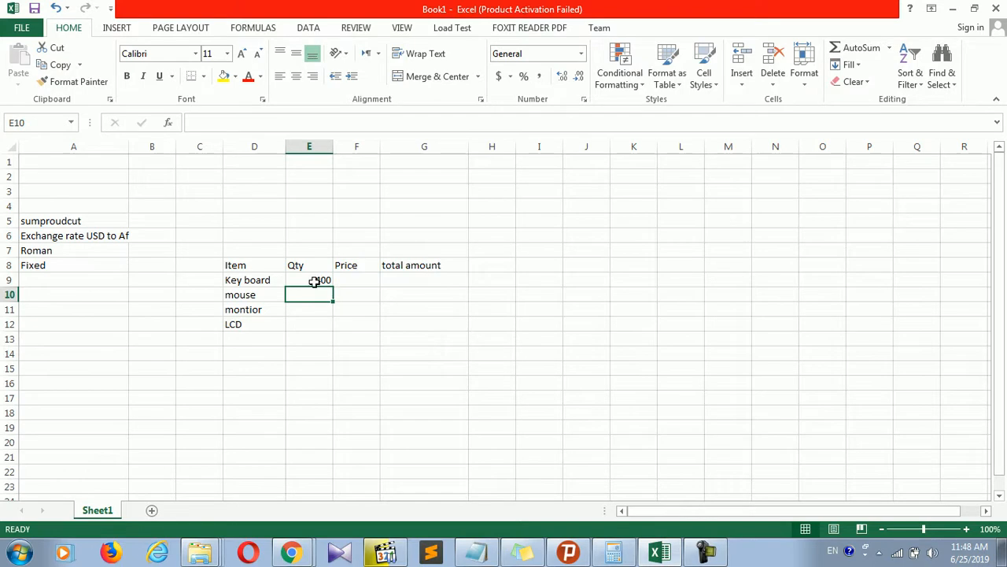
click(315, 281)
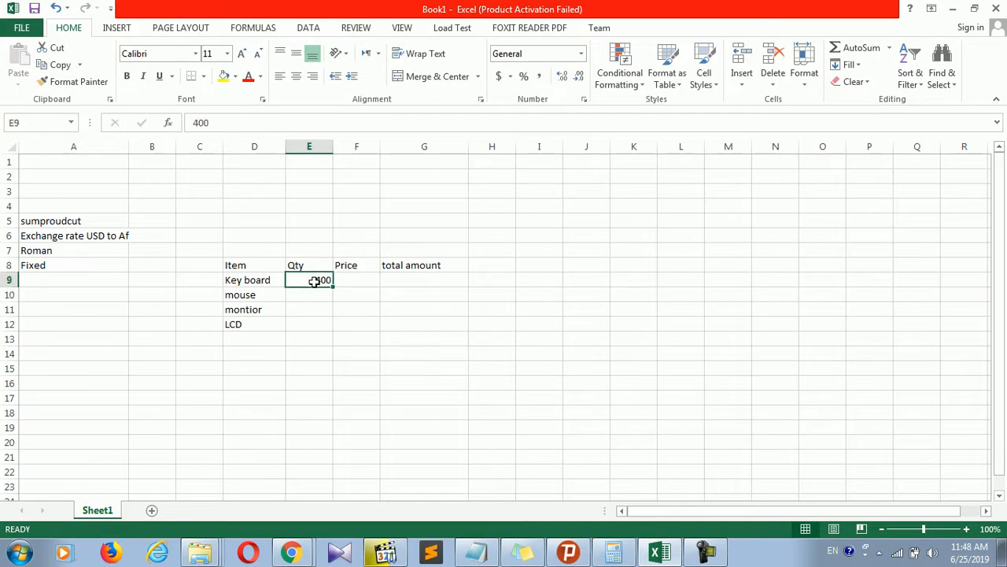
text(20)
click(313, 293)
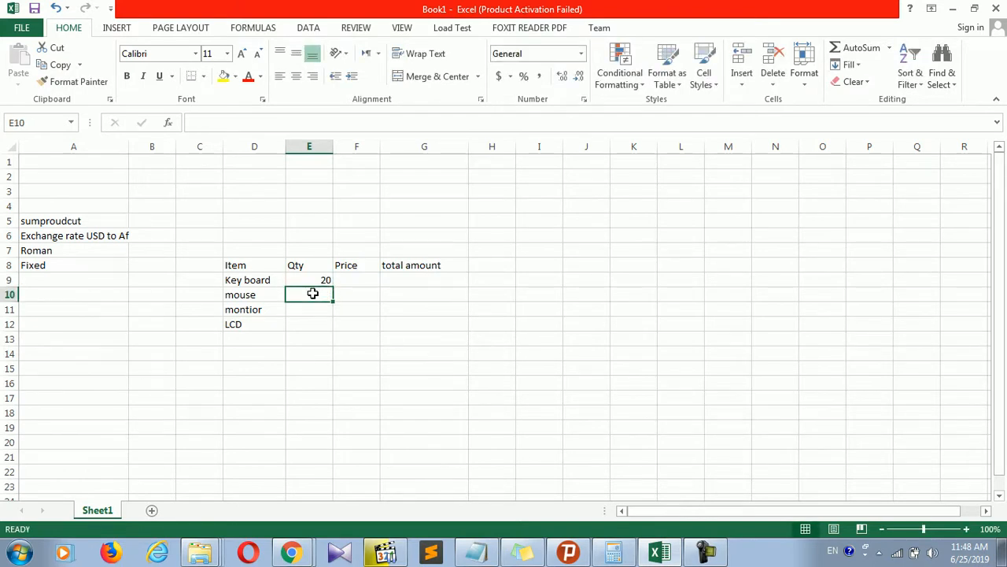
text(80)
click(315, 308)
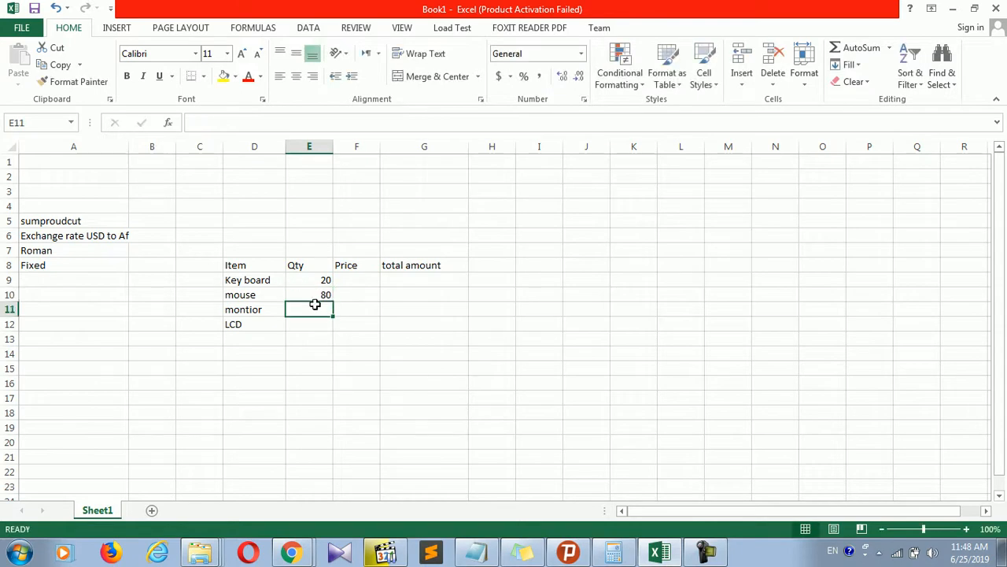
text(30)
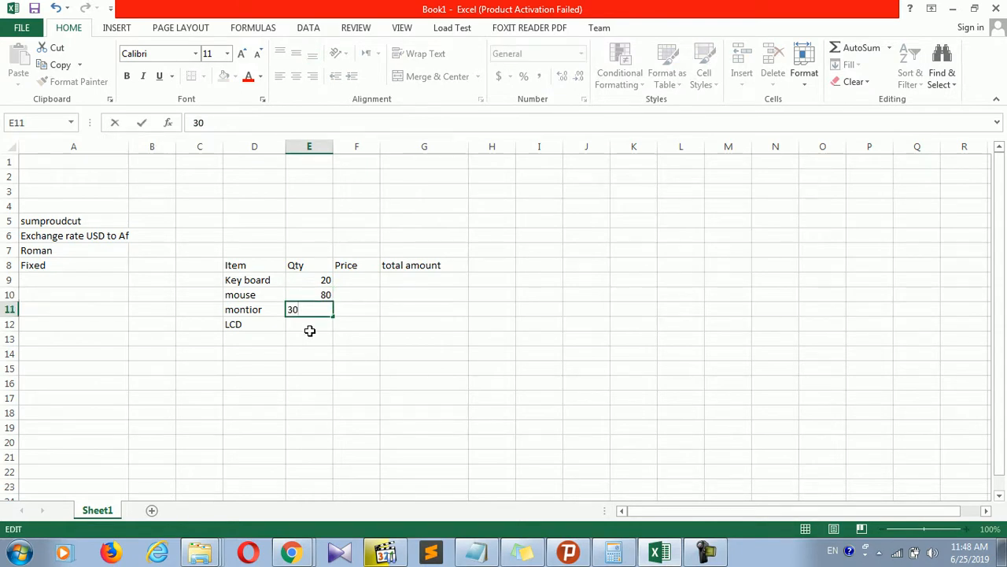
click(310, 329)
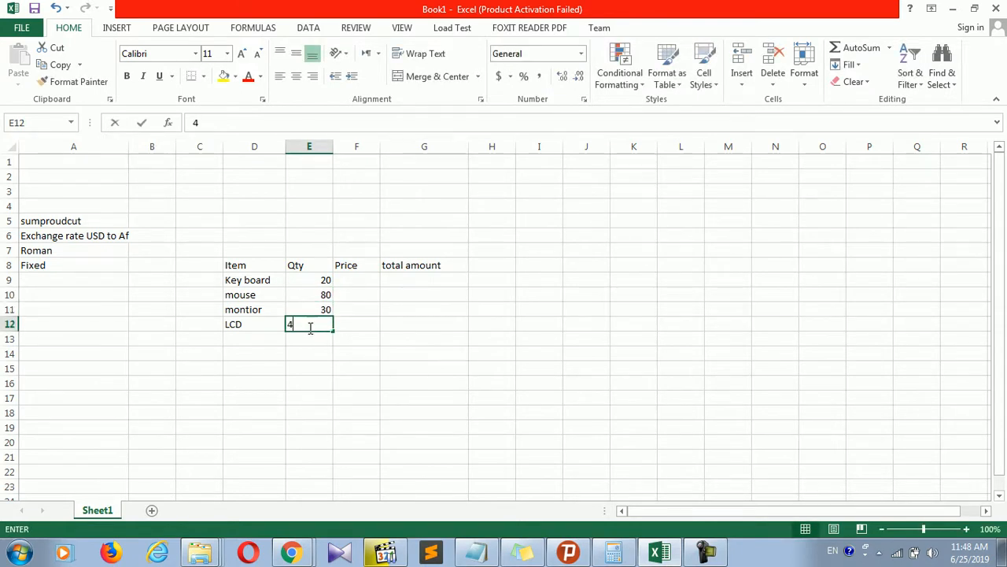
text(40)
Step: Fill in the Price column with 300, 250, 1500 and 1800 in cells F9 to F12, widening column F slightly
click(345, 276)
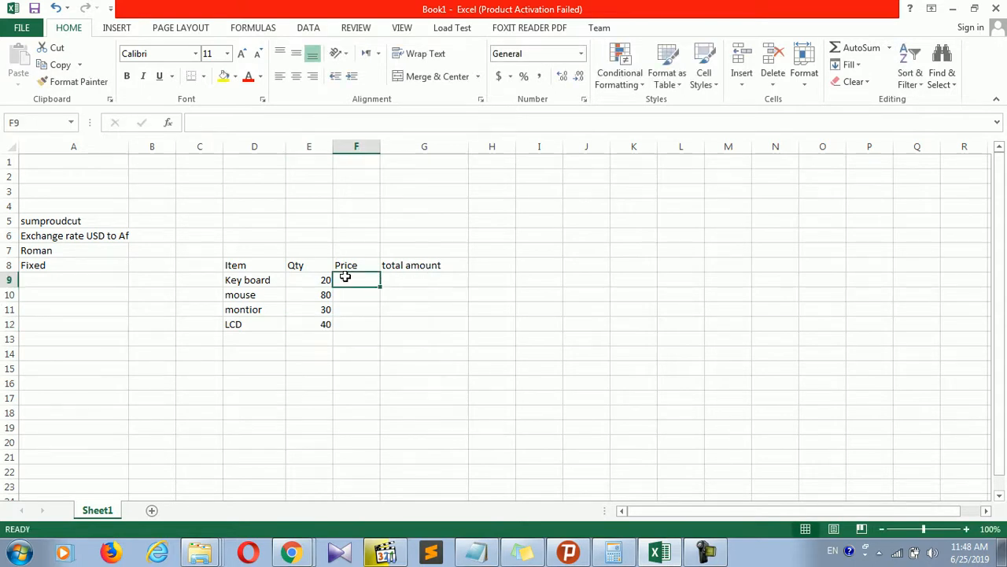
text(300)
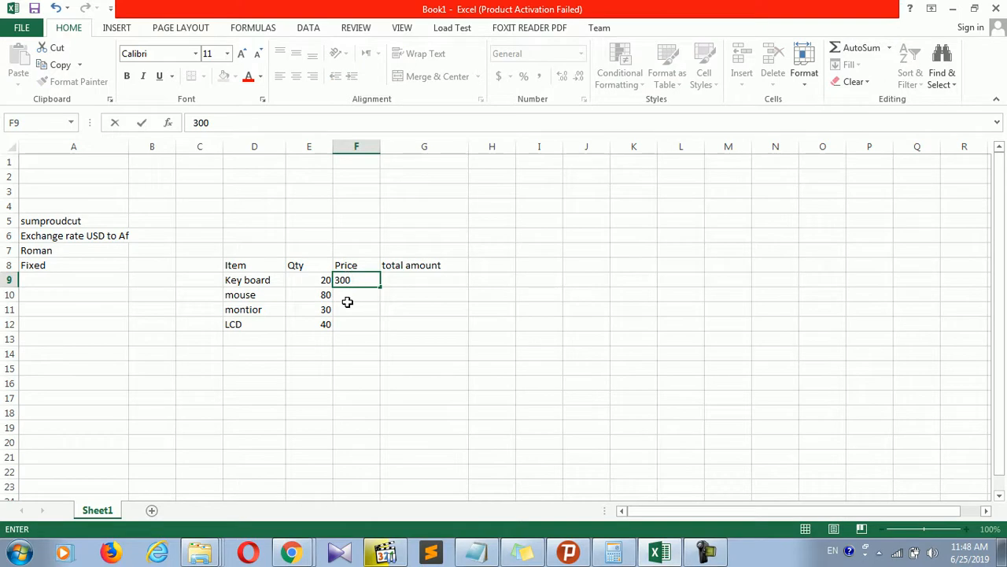
click(349, 307)
click(355, 293)
text(250)
key(Return)
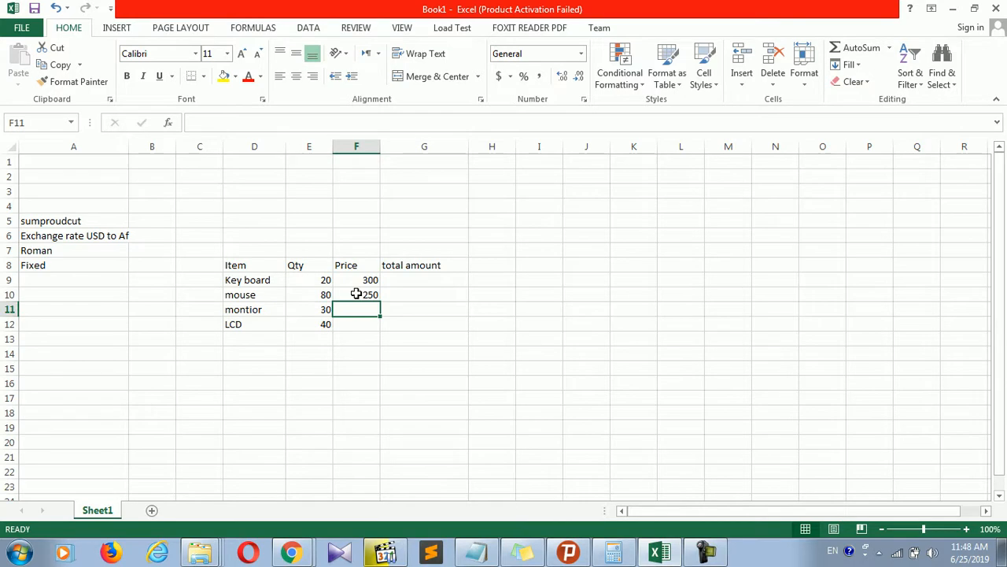
drag(380, 149, 382, 149)
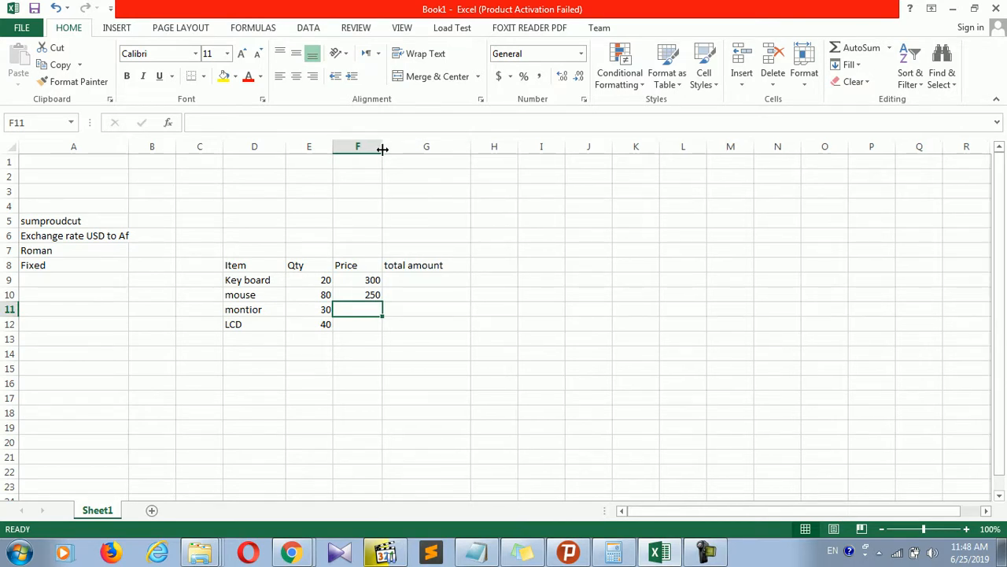
text(1500)
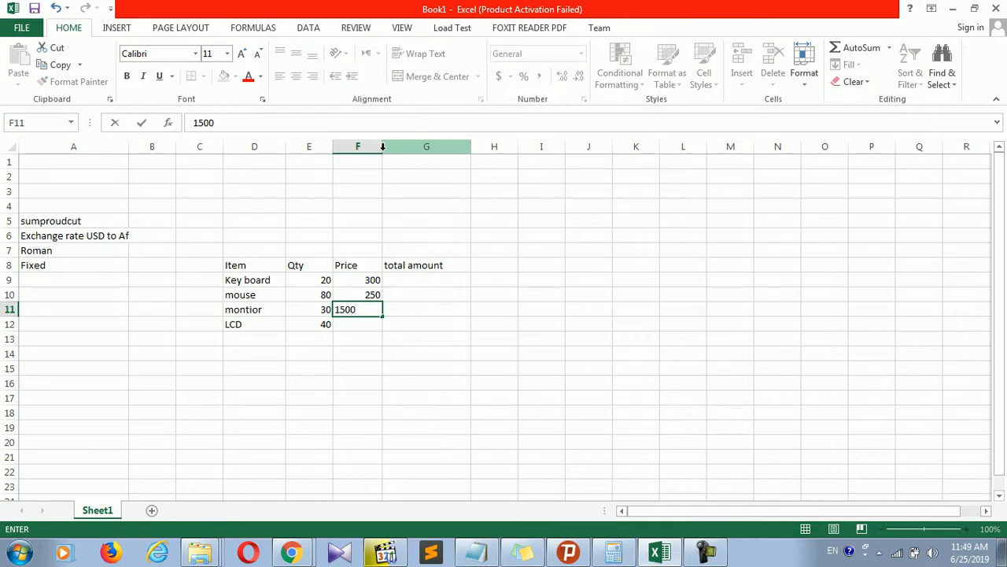
key(Return)
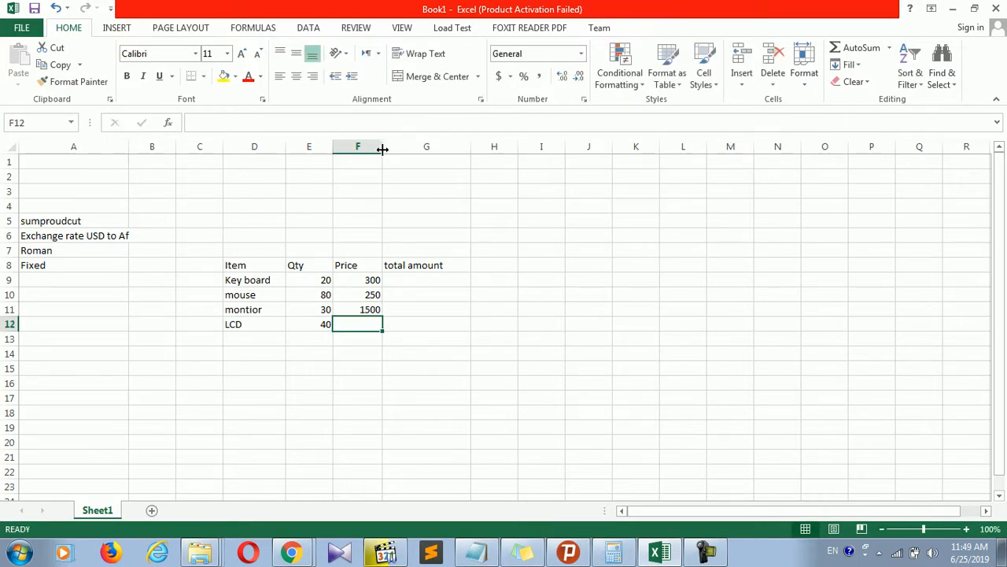
text(1800)
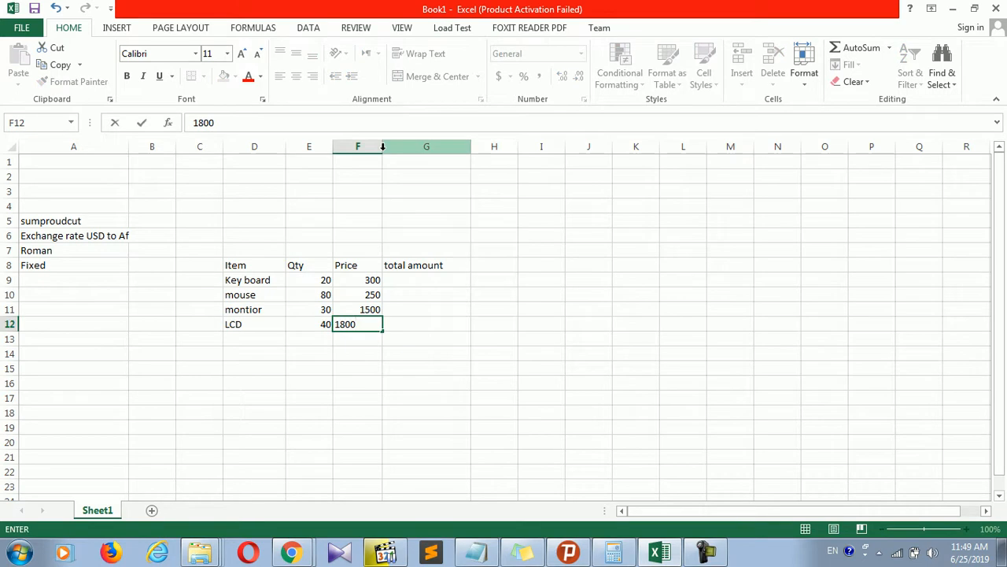
click(373, 350)
Step: Try a SUM of the Key board row's Qty and Price (E9:F9) in cell G9
click(409, 280)
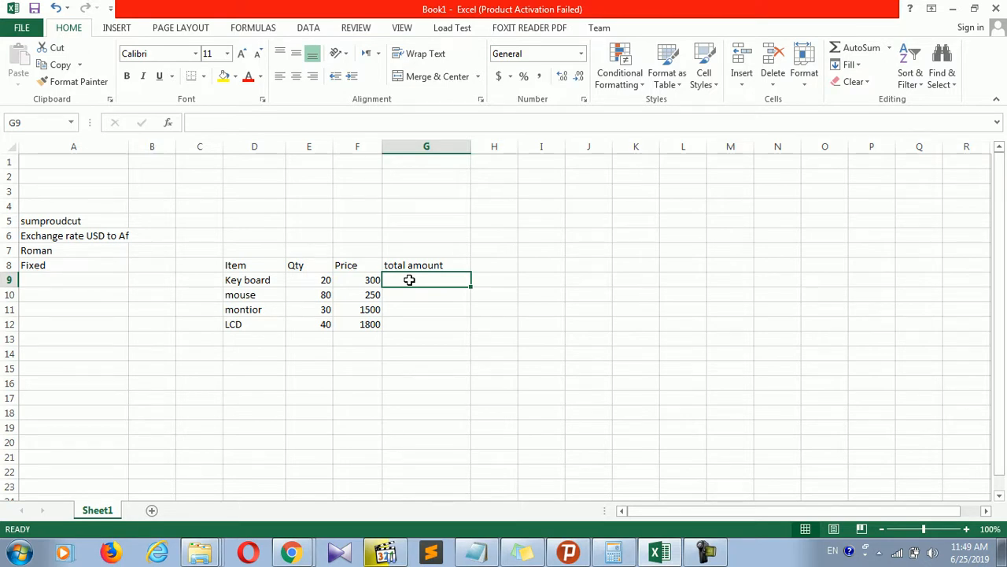
text(=sum)
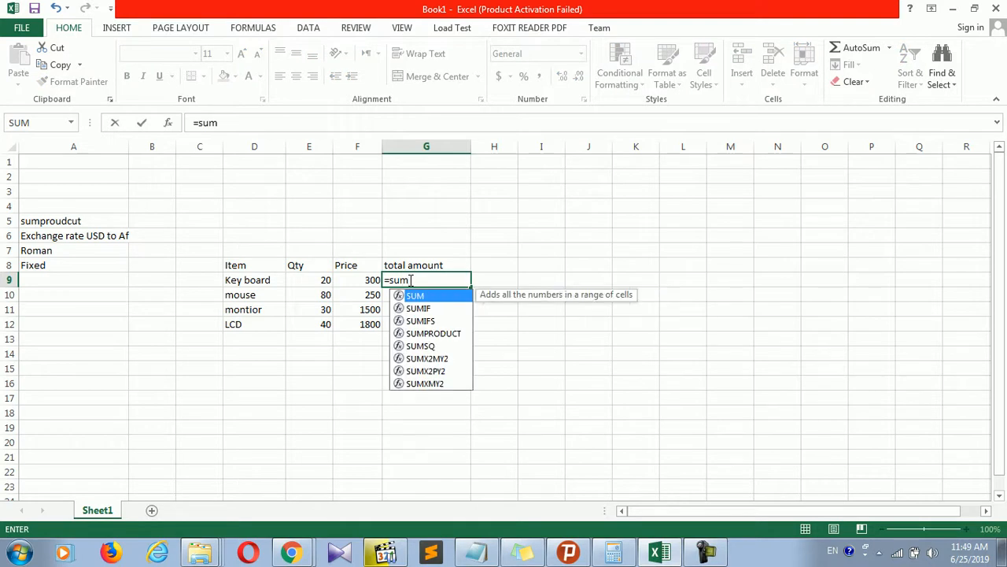
text(()
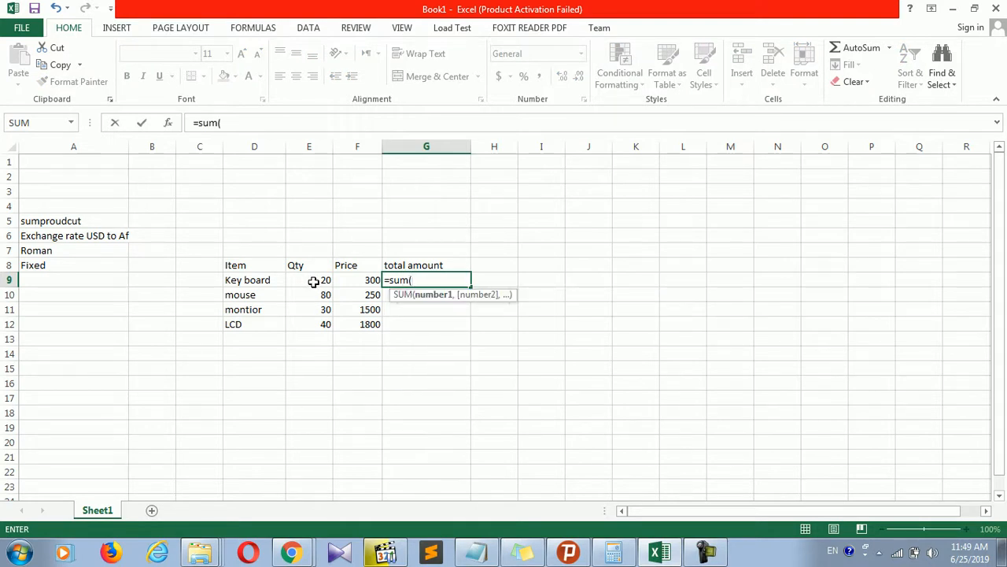
drag(309, 280, 366, 279)
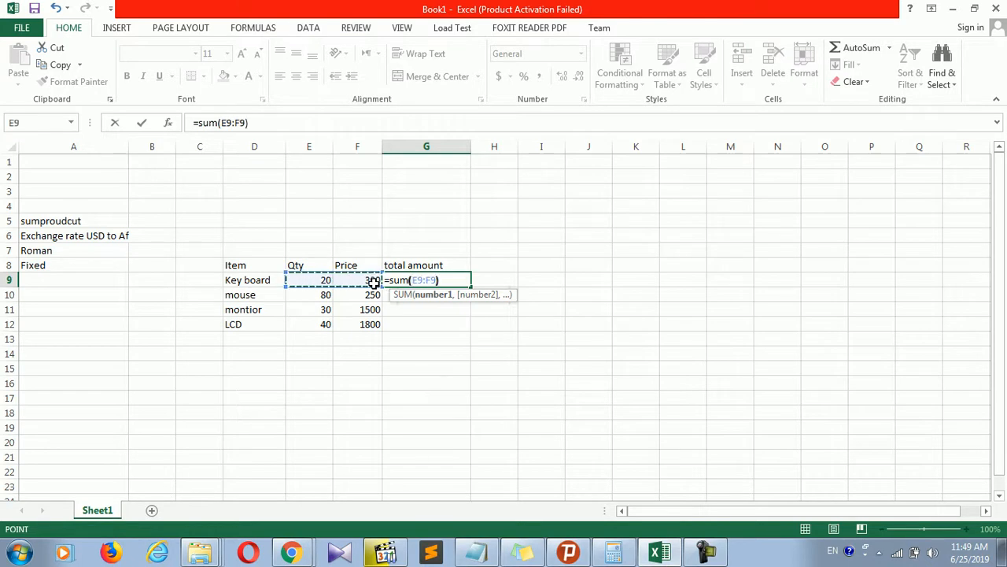
text())
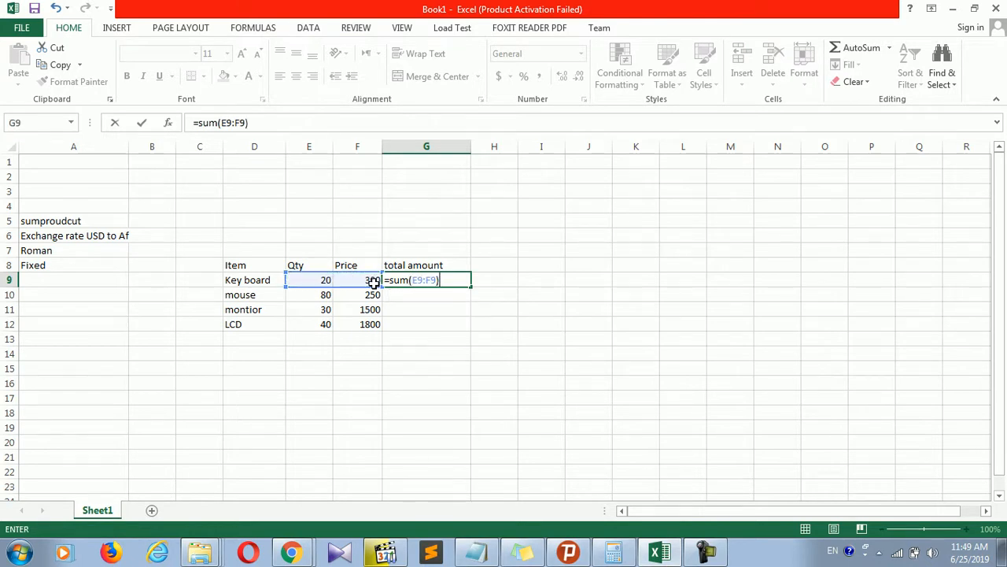
key(Return)
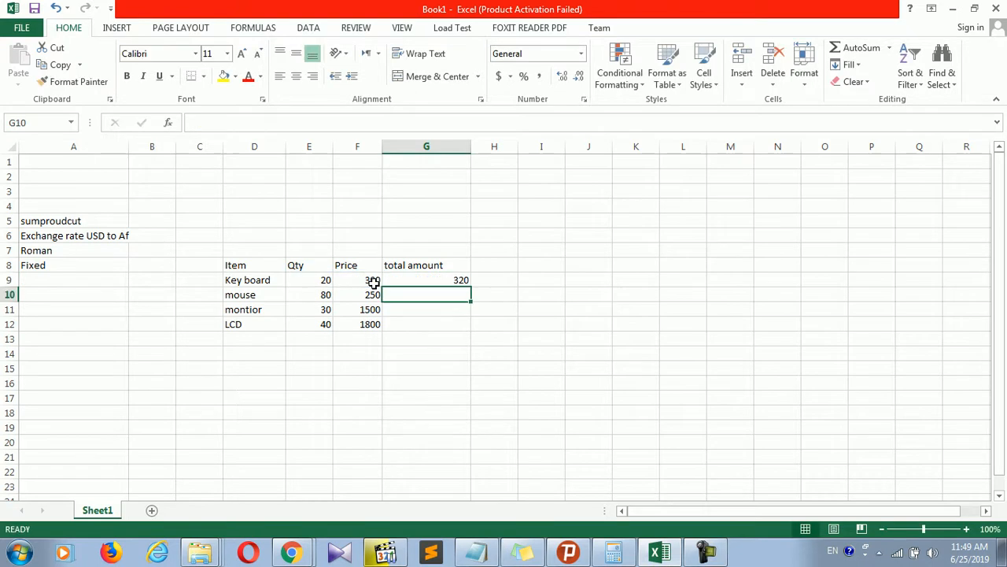
Step: Replace the formula in G9 with =E9*F9 and fill it down the total amount column to G12
double_click(456, 280)
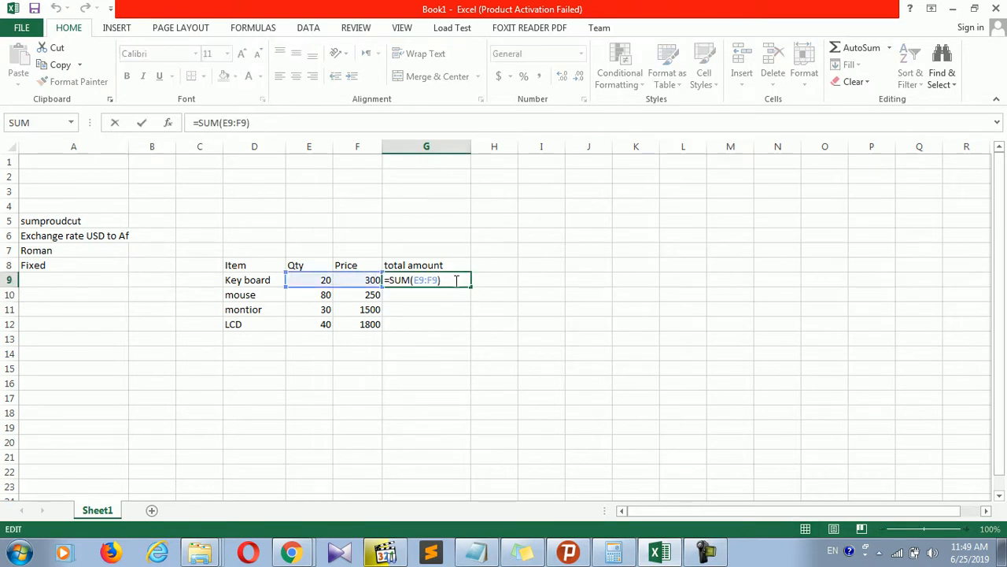
key(BackSpace)
key(BackSpace)
key(BackSpace)
key(BackSpace)
key(BackSpace)
key(BackSpace)
key(BackSpace)
key(BackSpace)
key(BackSpace)
key(BackSpace)
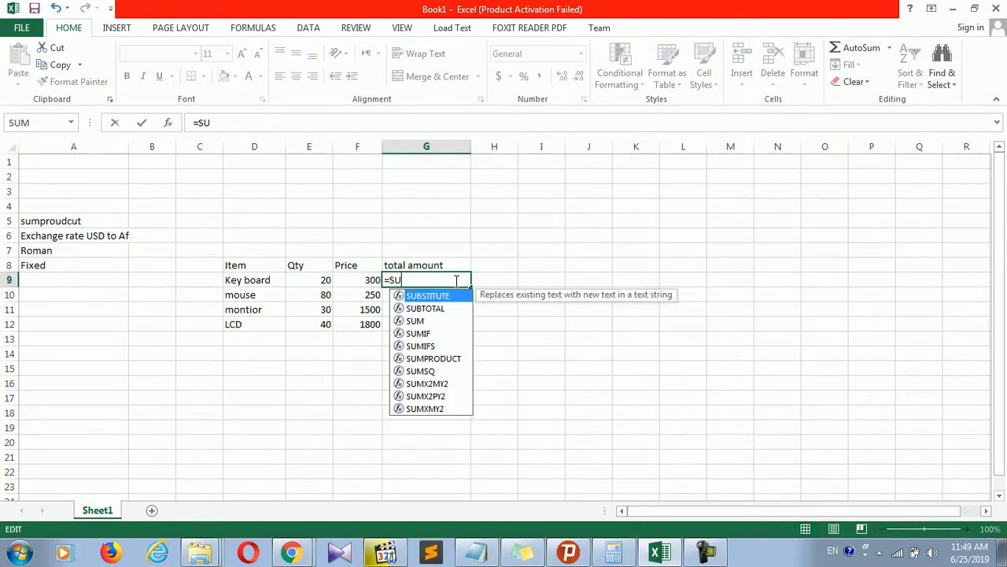
click(319, 283)
text(*)
click(352, 278)
key(Return)
click(418, 282)
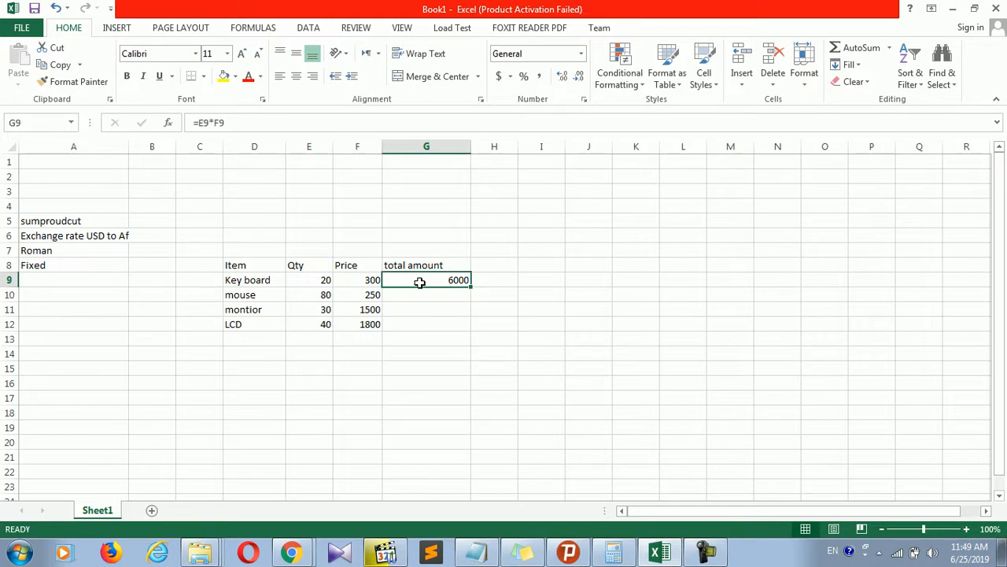
double_click(469, 287)
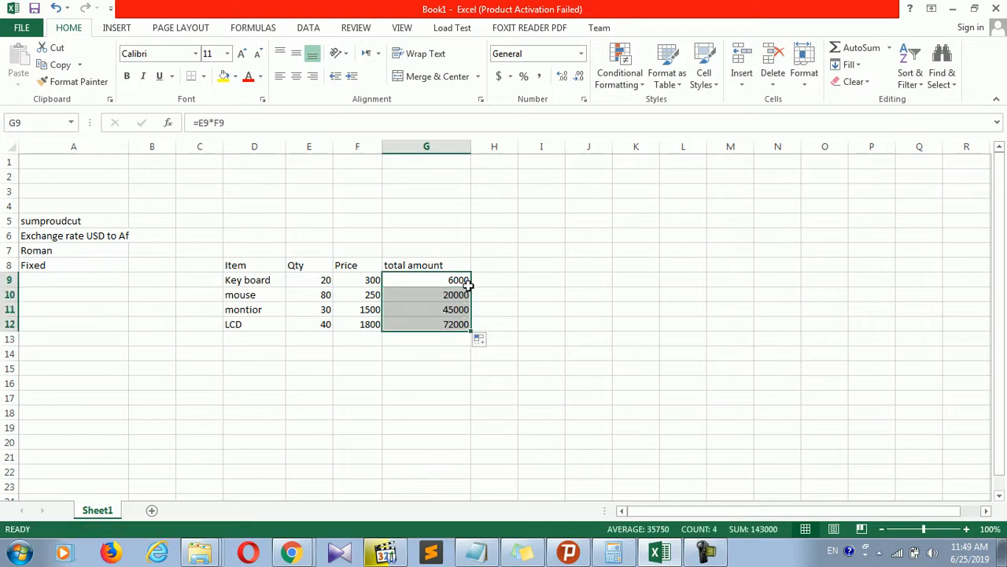
Step: Try to total the Price column in cell F13 by referencing the range F9:F12 without a function
click(423, 340)
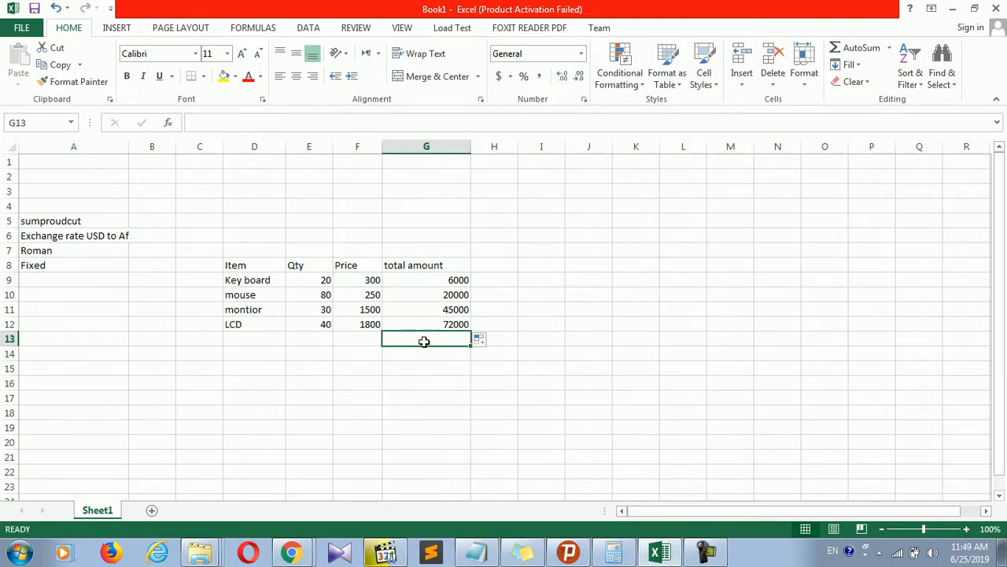
click(371, 337)
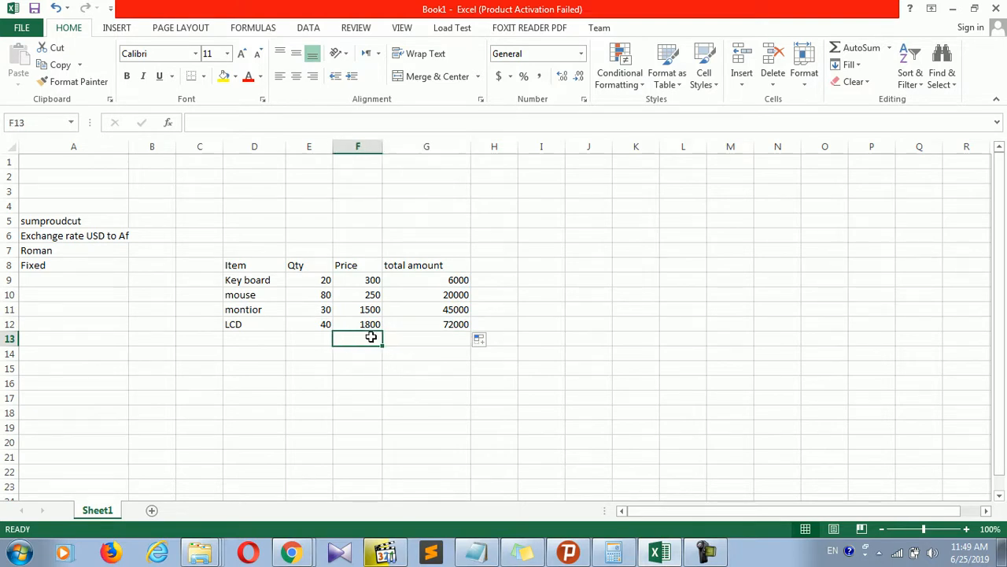
double_click(372, 338)
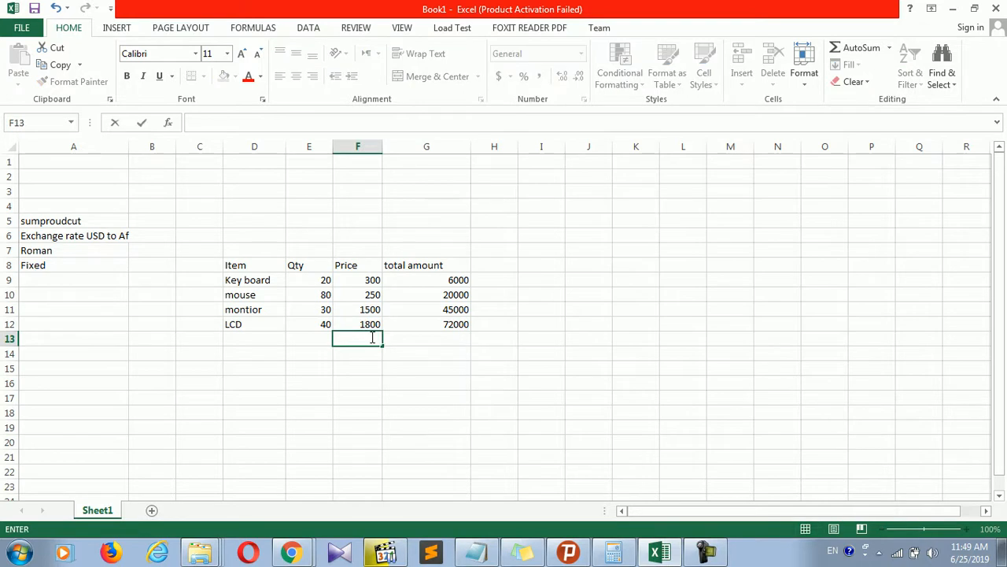
text(=)
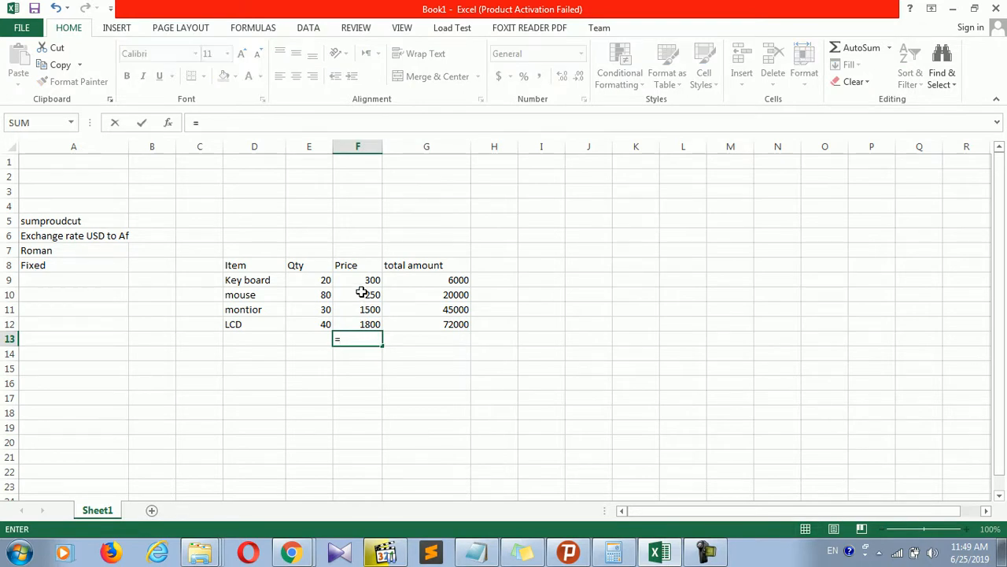
drag(365, 279, 365, 320)
key(Return)
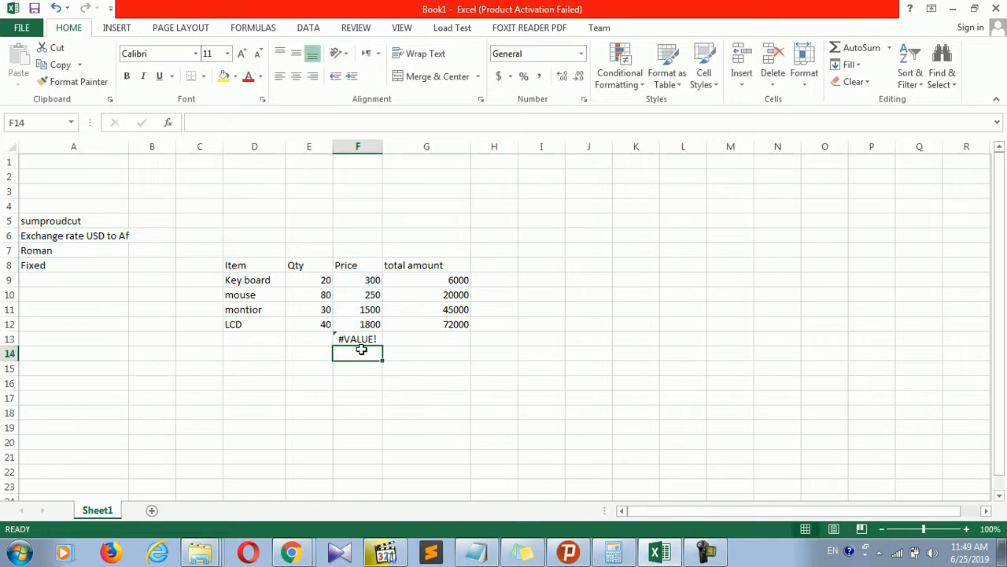
Step: Rewrite the formula in F13 as a SUM of the prices in F9:F12
double_click(363, 340)
key(BackSpace)
key(BackSpace)
key(BackSpace)
key(BackSpace)
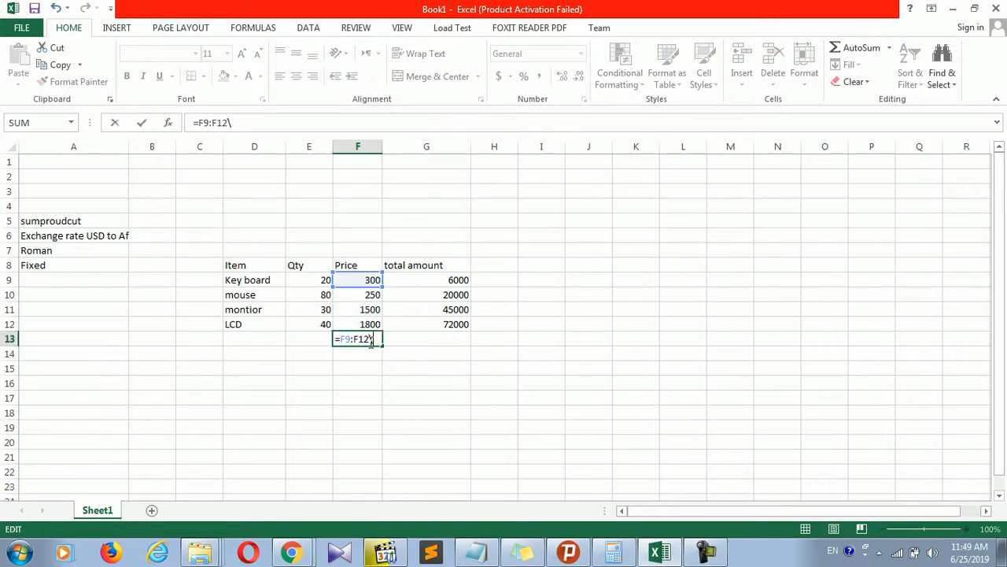
key(BackSpace)
key(BackSpace)
text(s)
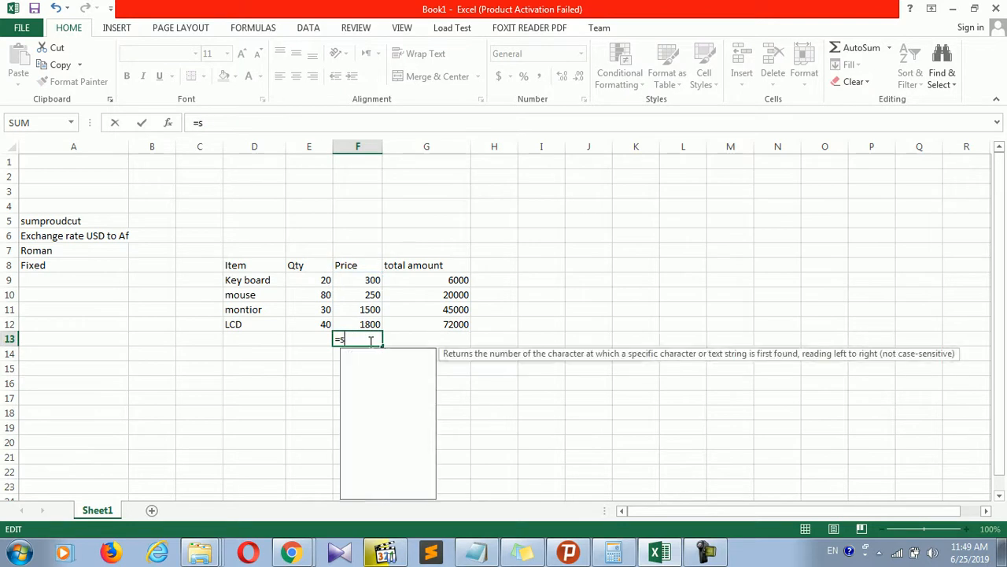
text(um()
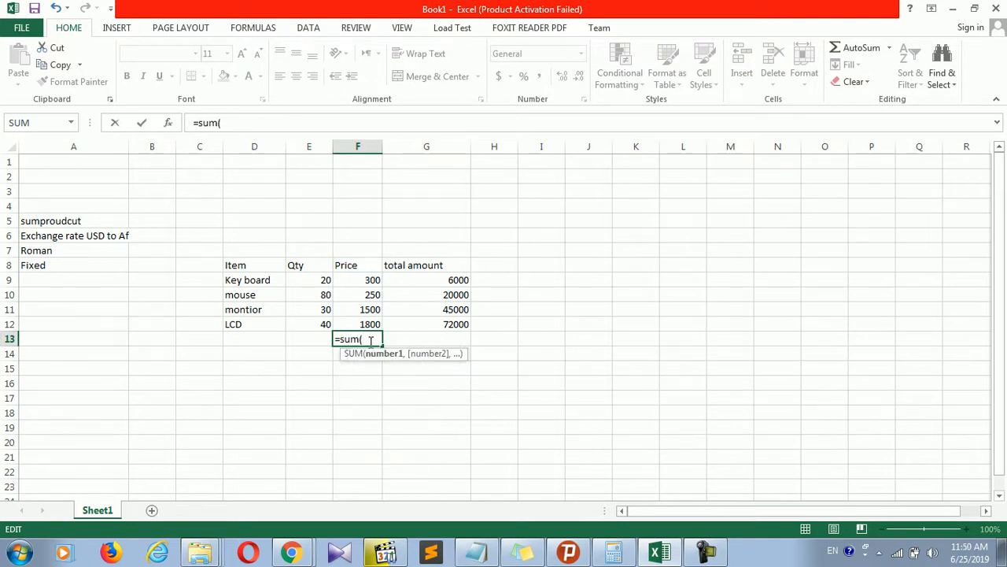
click(367, 281)
drag(367, 281, 371, 325)
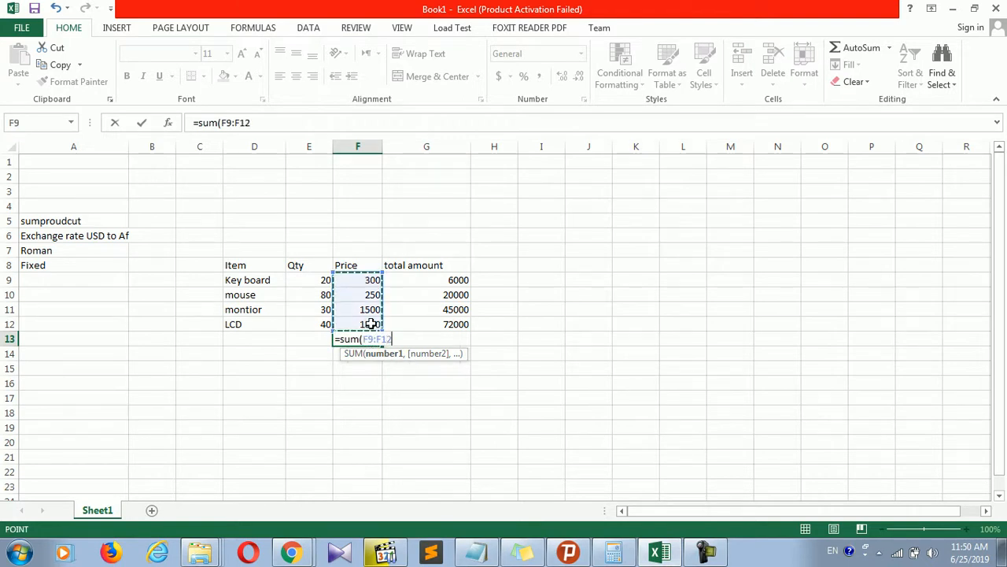
key(Return)
Step: Total the Qty column in cell E13 with a SUM of E9:E12
click(324, 336)
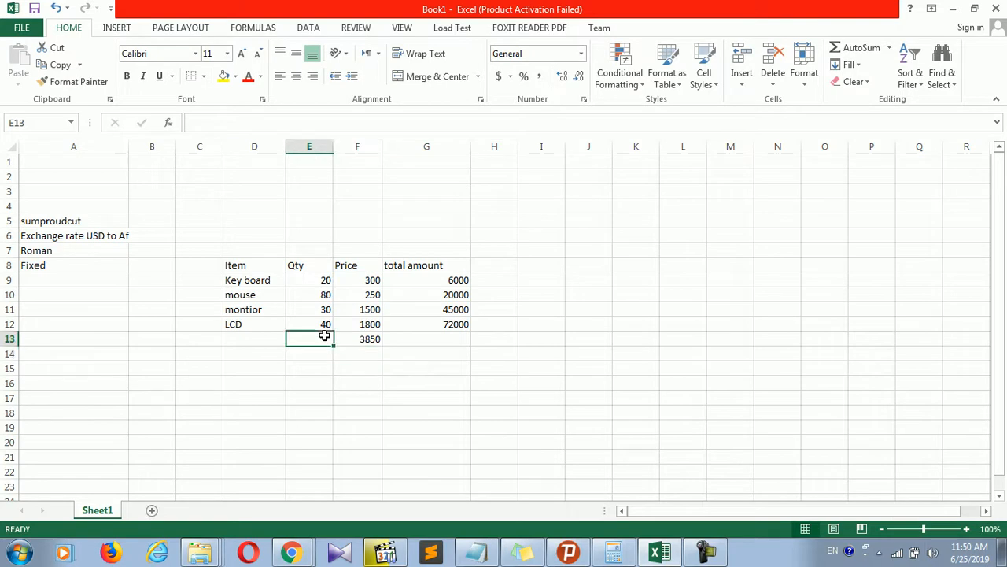
text(=)
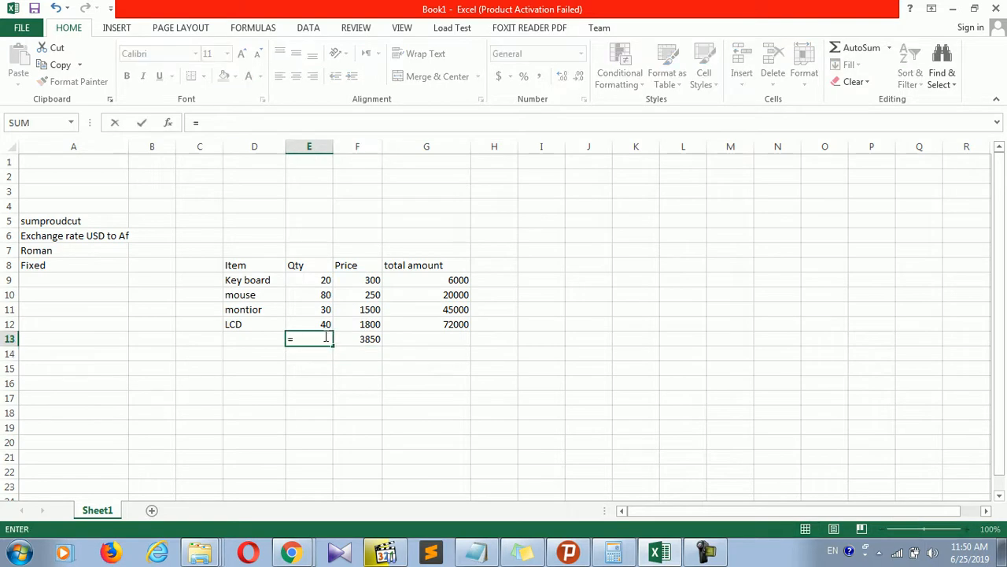
text(c)
key(BackSpace)
text(\s\s\\\)
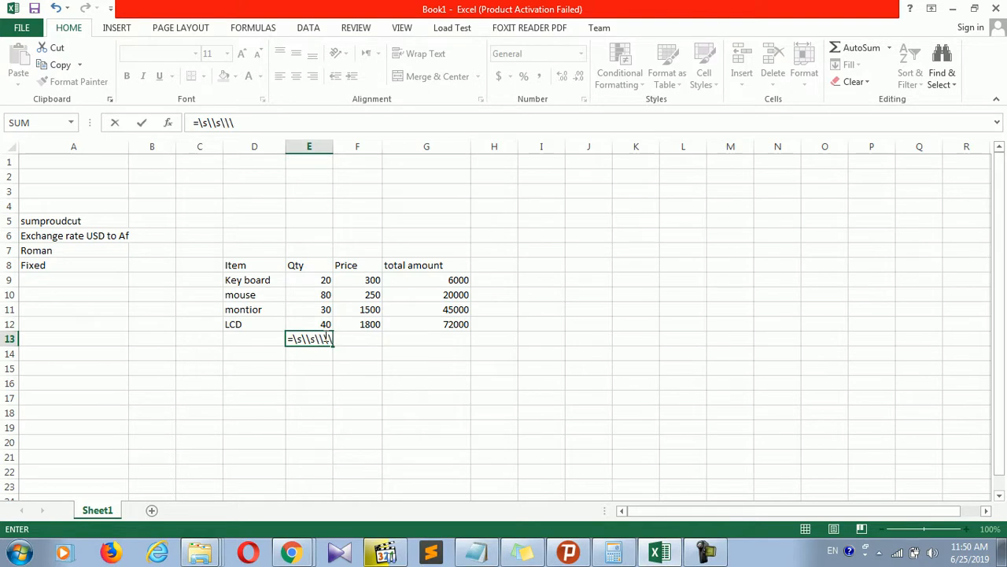
key(BackSpace)
key(BackSpace)
key(BackSpace)
key(BackSpace)
key(BackSpace)
key(BackSpace)
key(BackSpace)
key(BackSpace)
text(su)
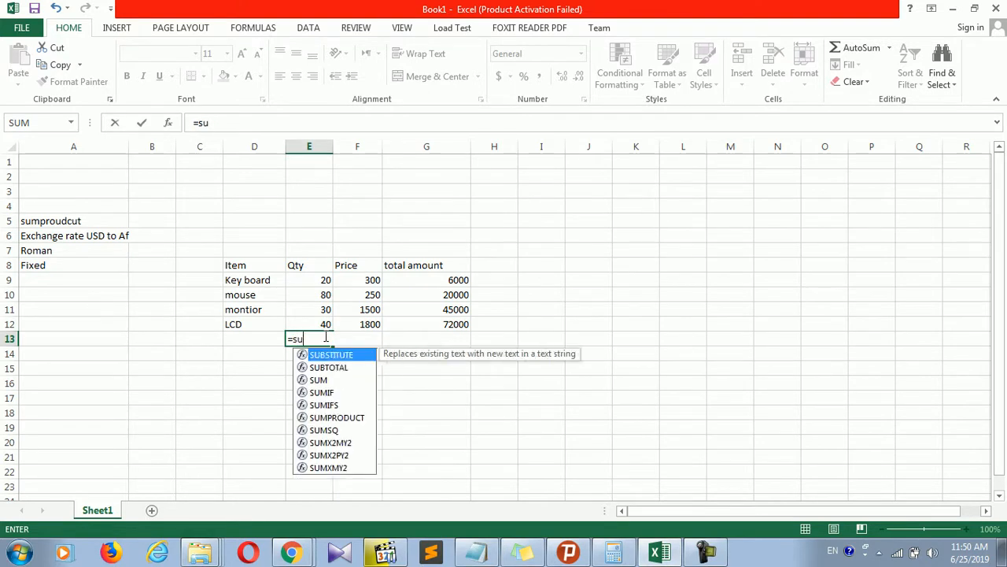
text(m()
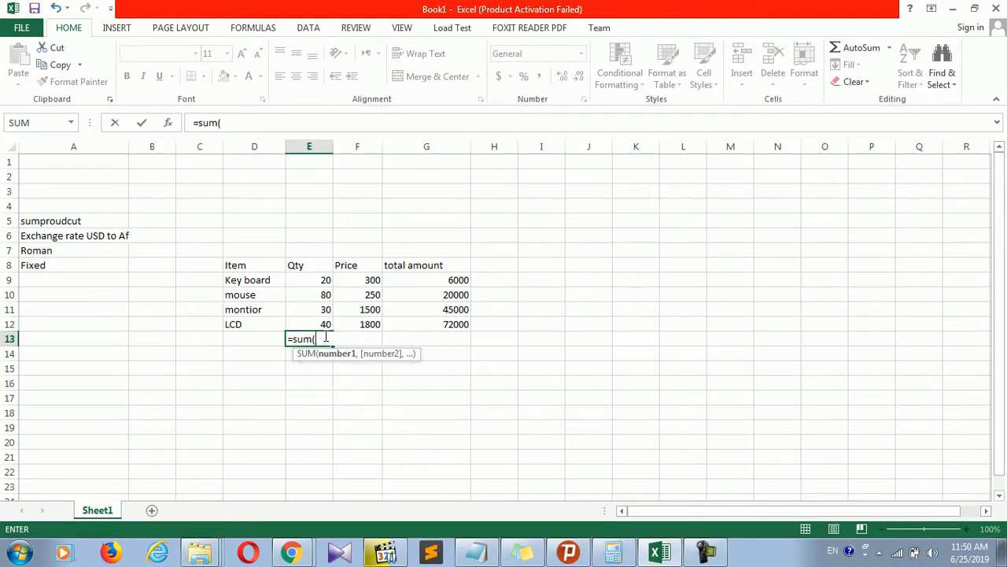
drag(321, 280, 322, 323)
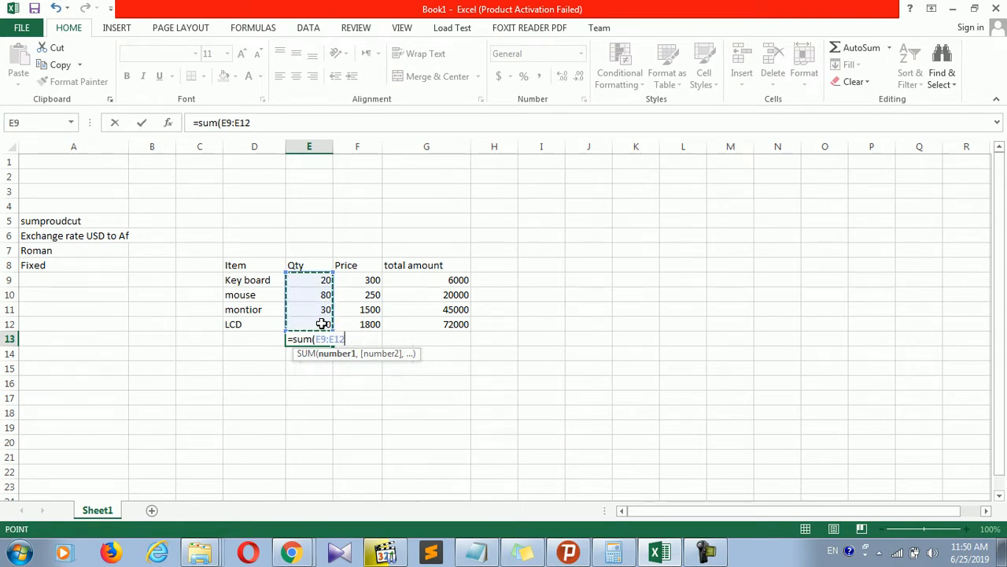
key(Return)
Step: Total the total amount column in cell G13 with a SUM of G9:G12
click(438, 353)
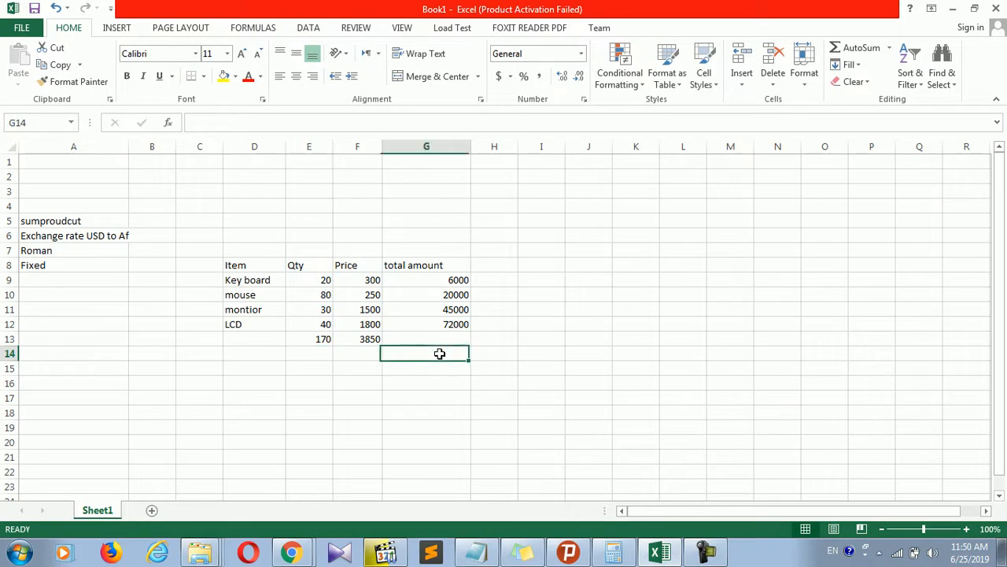
click(438, 337)
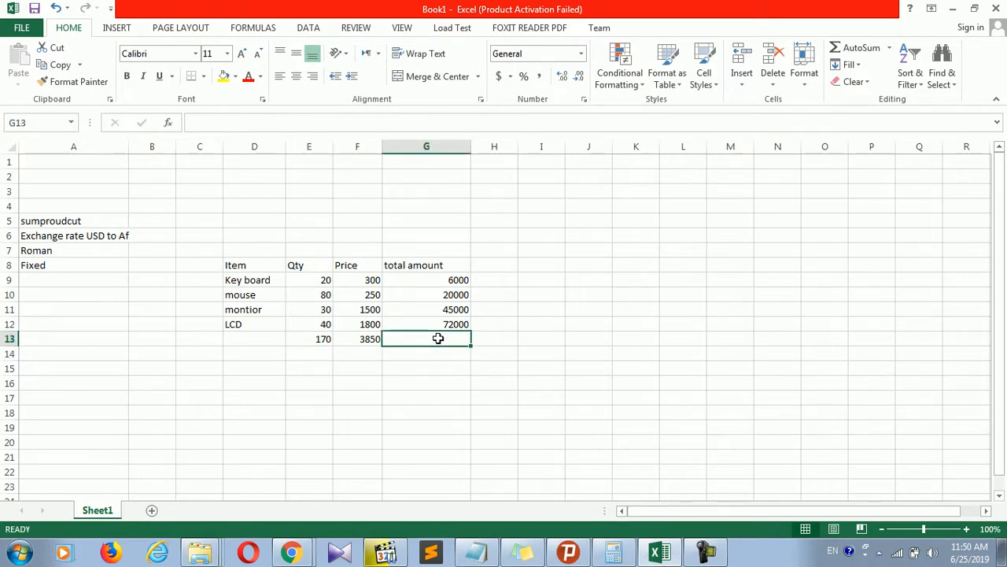
text(=)
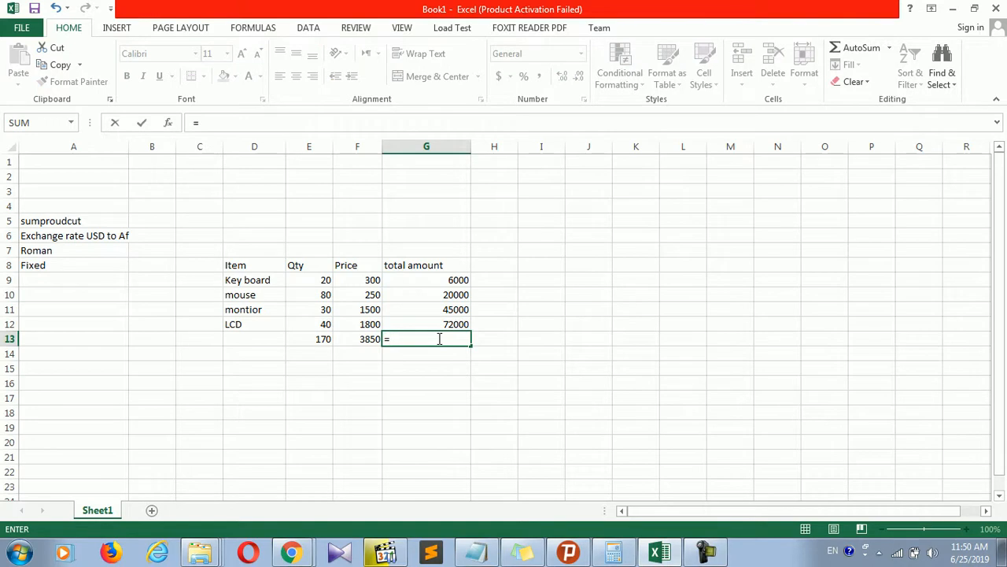
text(s)
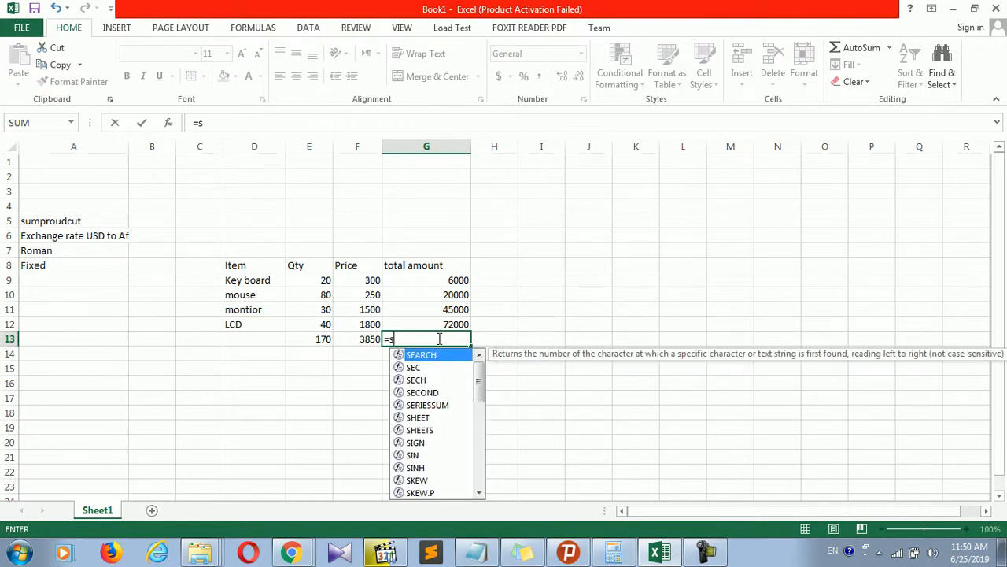
text(um()
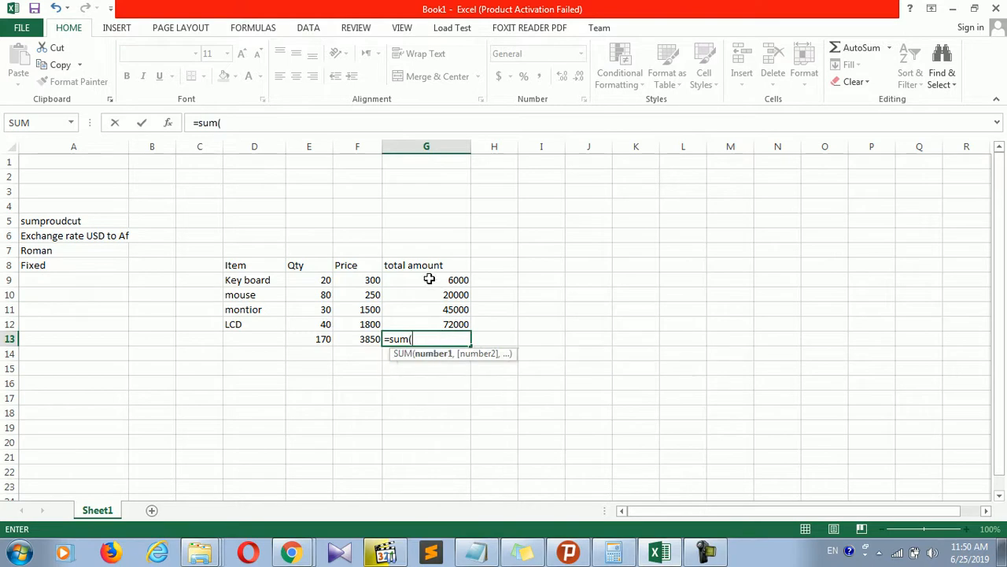
drag(429, 280, 428, 329)
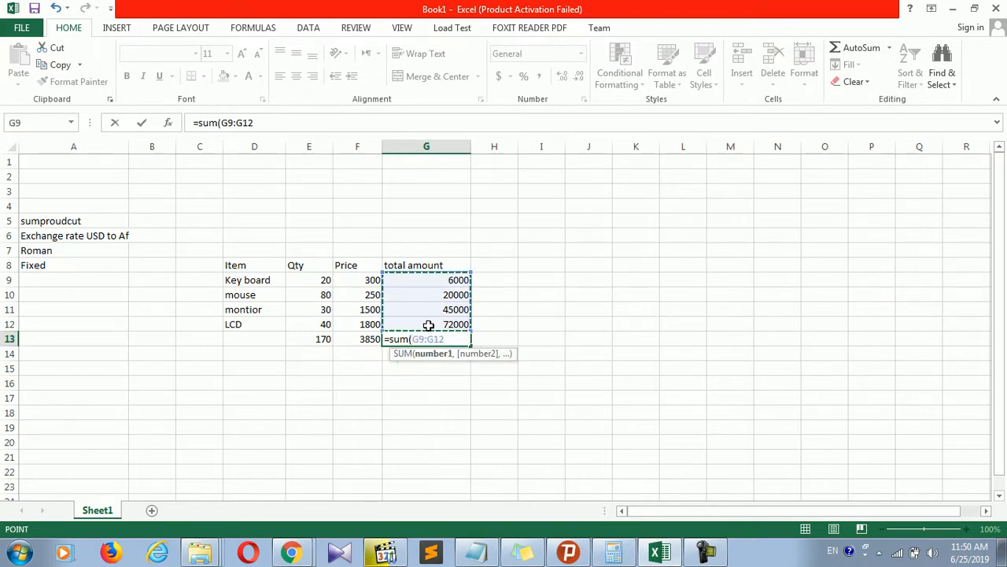
key(Return)
Step: Enter a SUMPRODUCT of the Key board quantity E9 and price F9 in cell E16
click(337, 409)
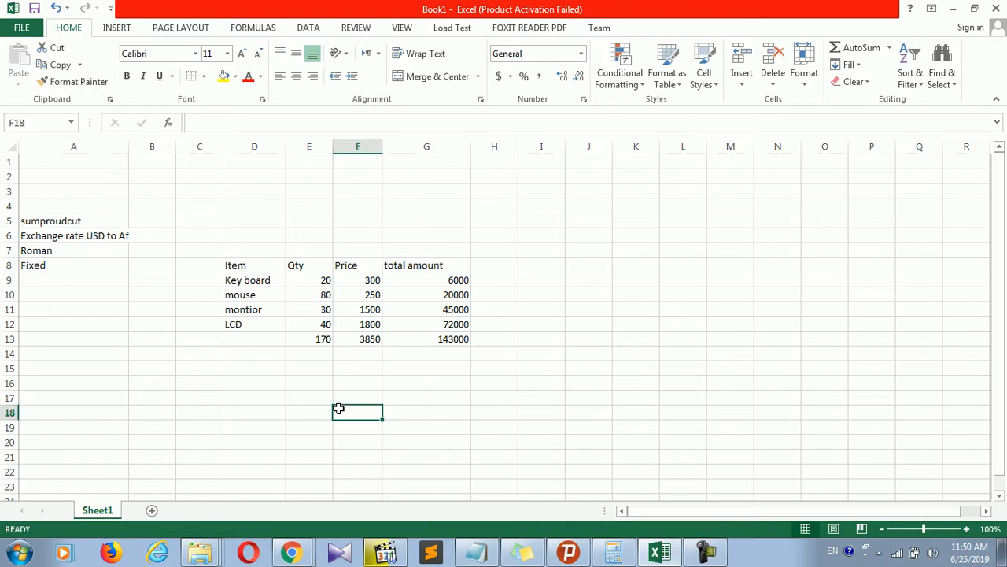
click(303, 392)
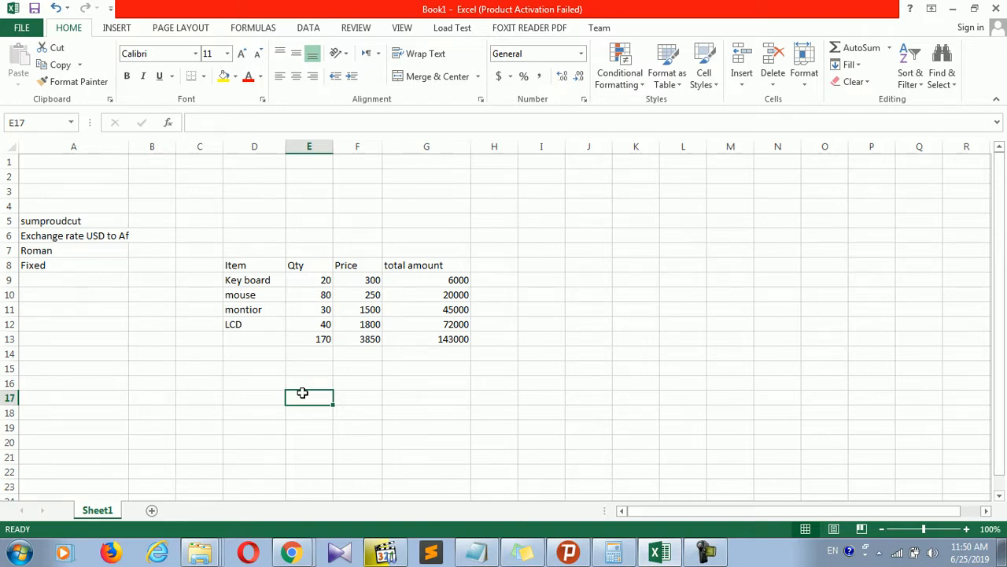
click(312, 382)
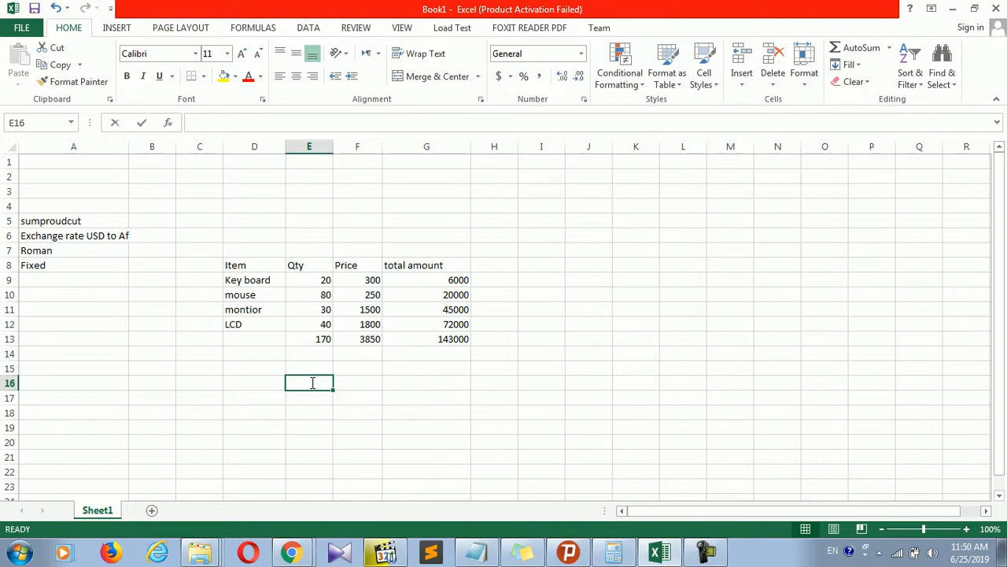
text(=sump)
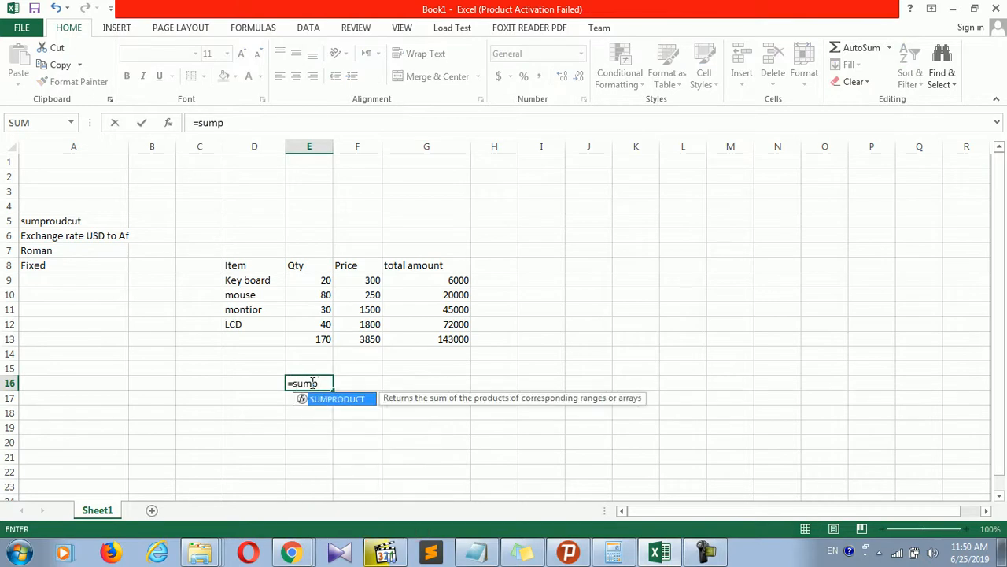
key(Tab)
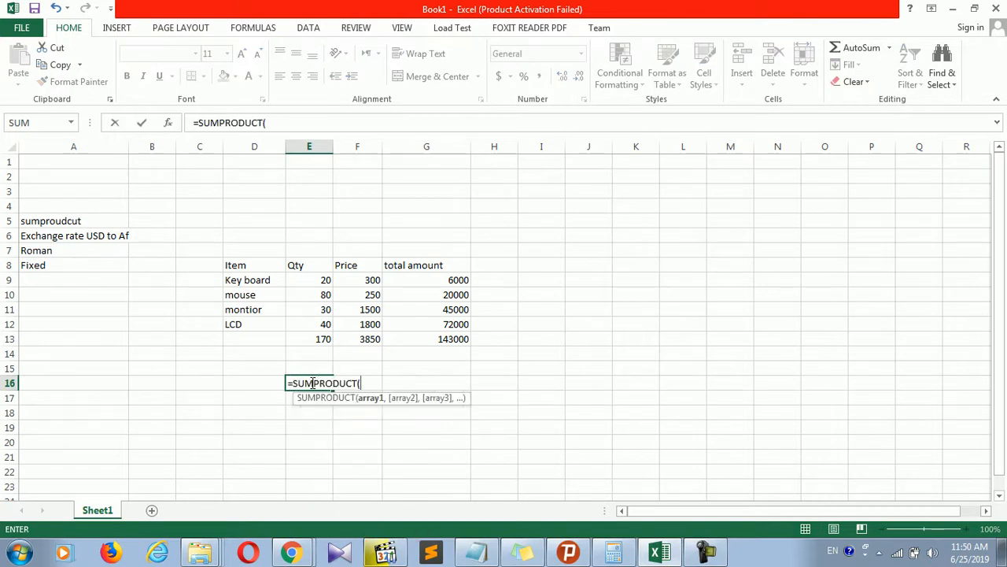
click(317, 279)
text(,)
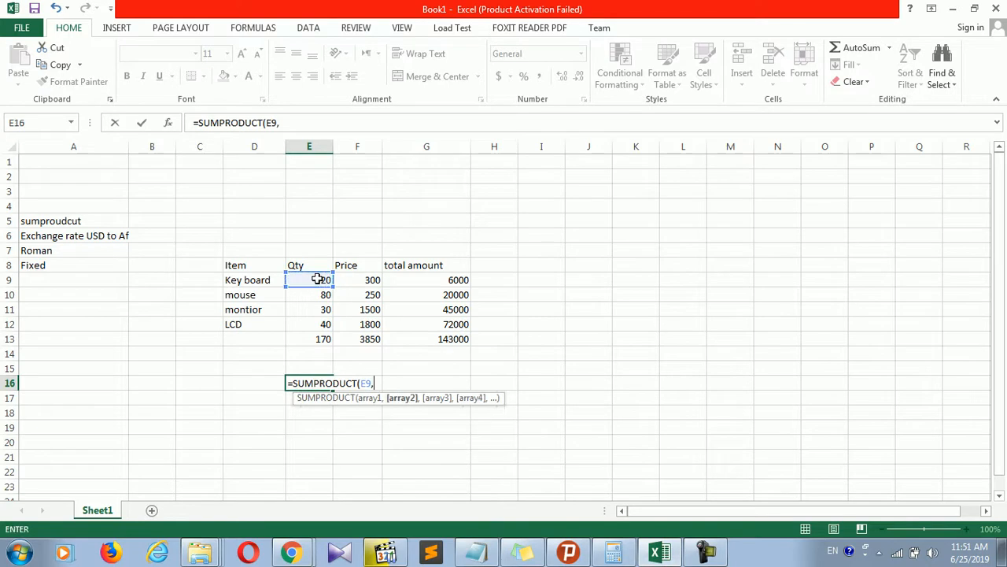
click(373, 280)
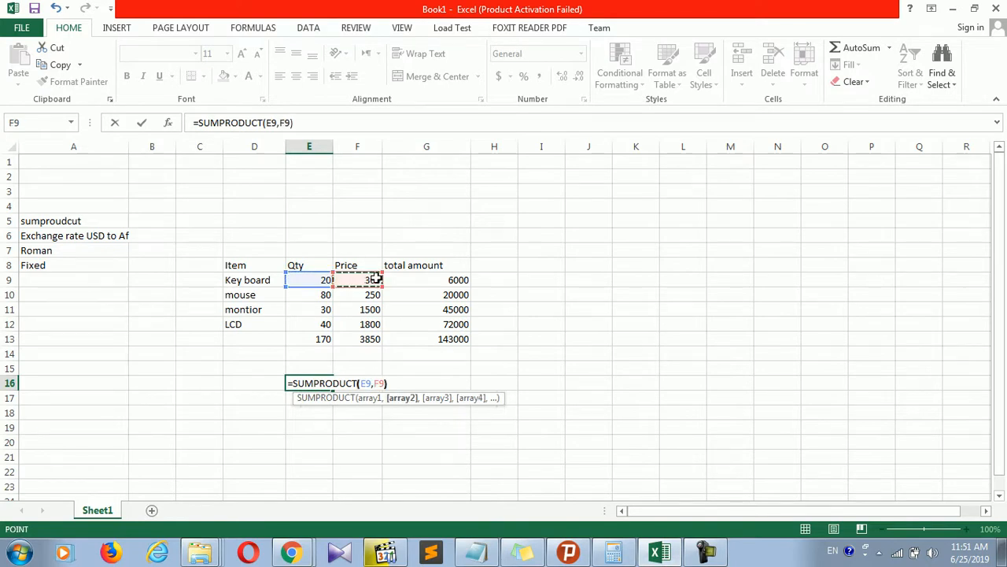
key(Return)
click(319, 383)
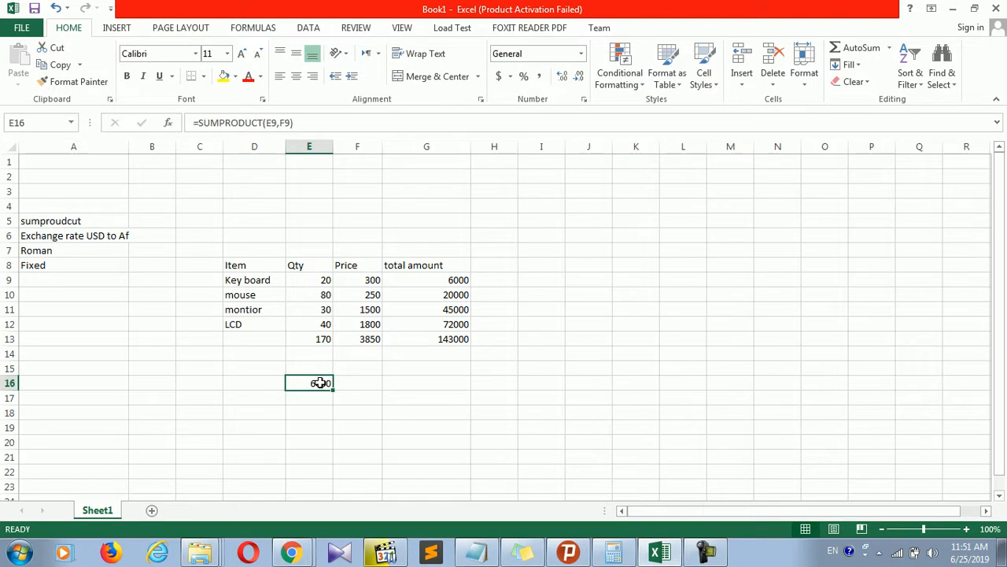
Step: Compare the E16 formula with the Key board total in G9, and clear cell E16
click(455, 275)
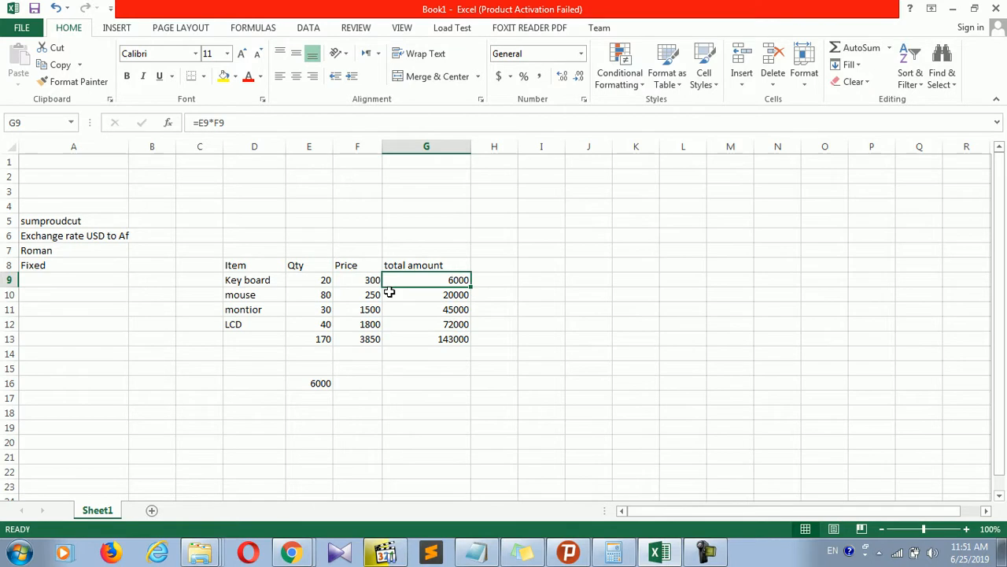
click(317, 382)
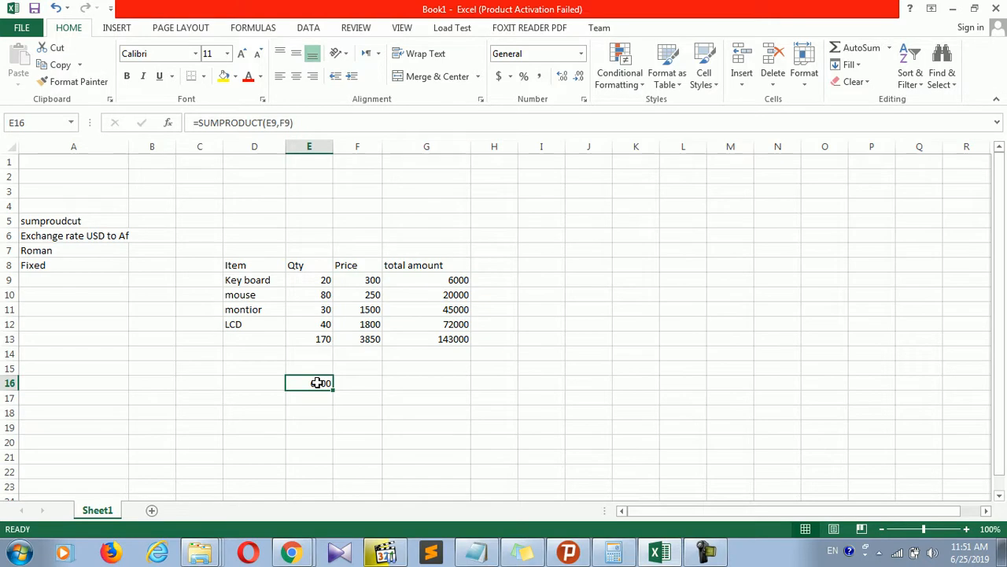
click(310, 413)
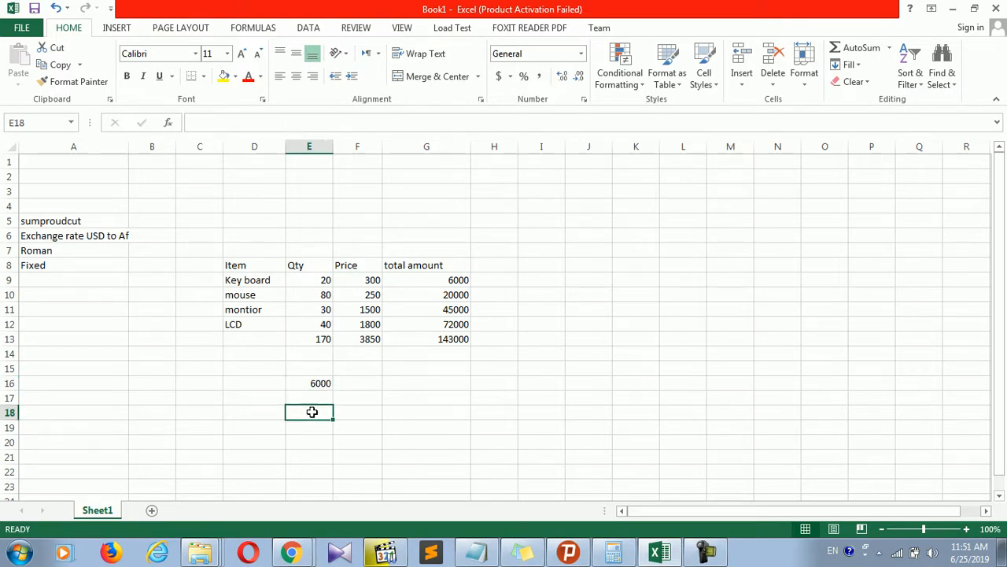
click(318, 384)
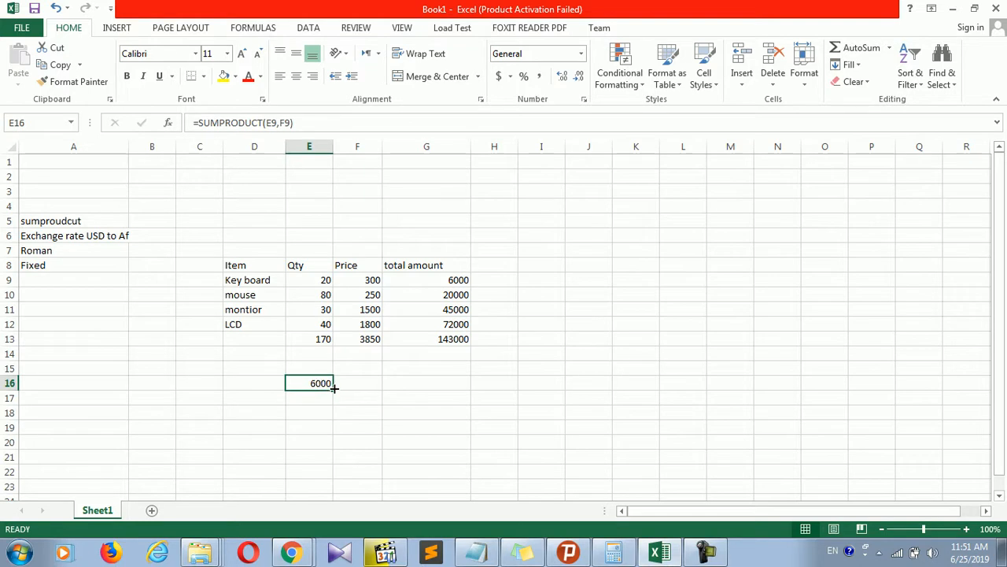
key(Delete)
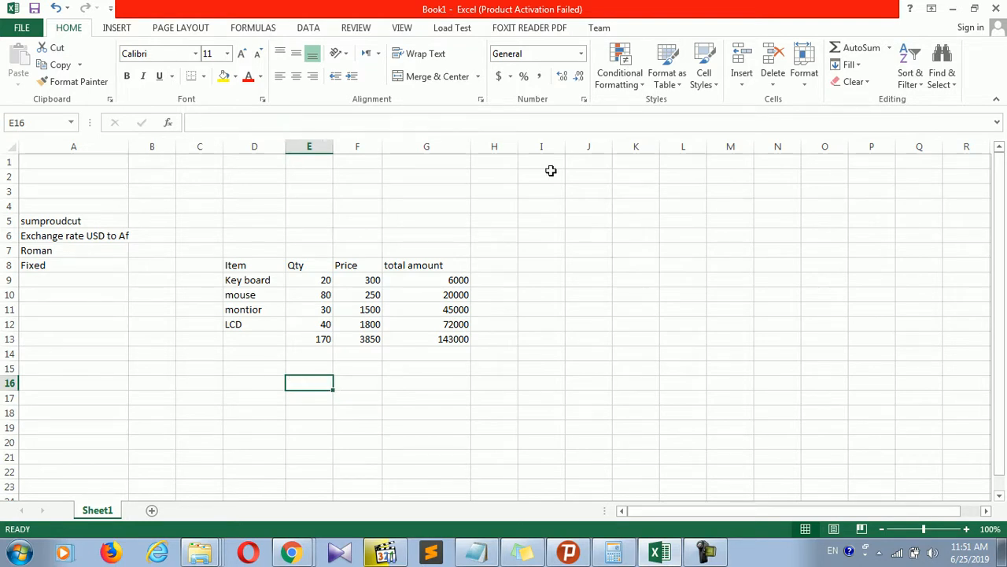
Step: Examine the multiplication formula behind the Key board total in G9
click(444, 285)
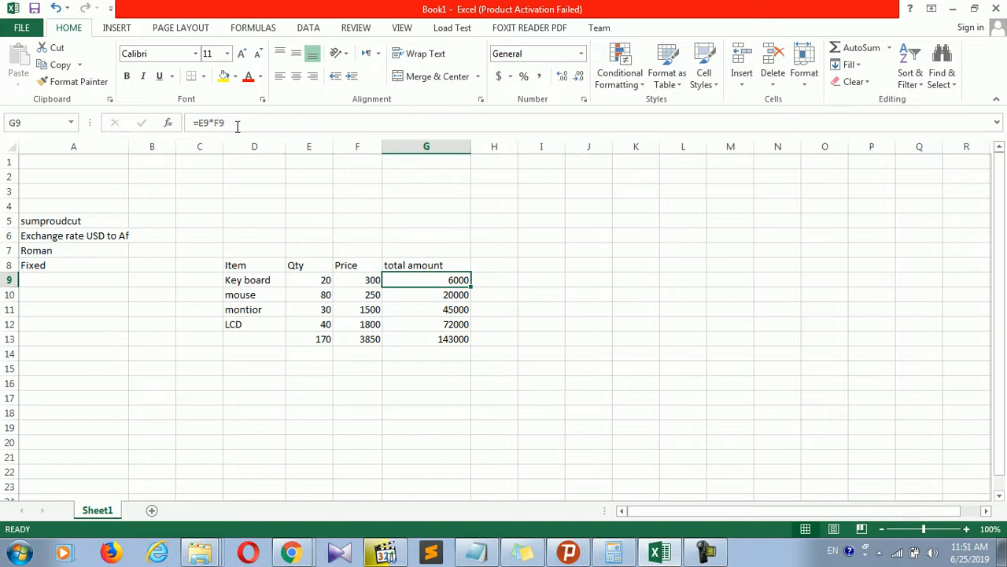
drag(235, 124, 203, 122)
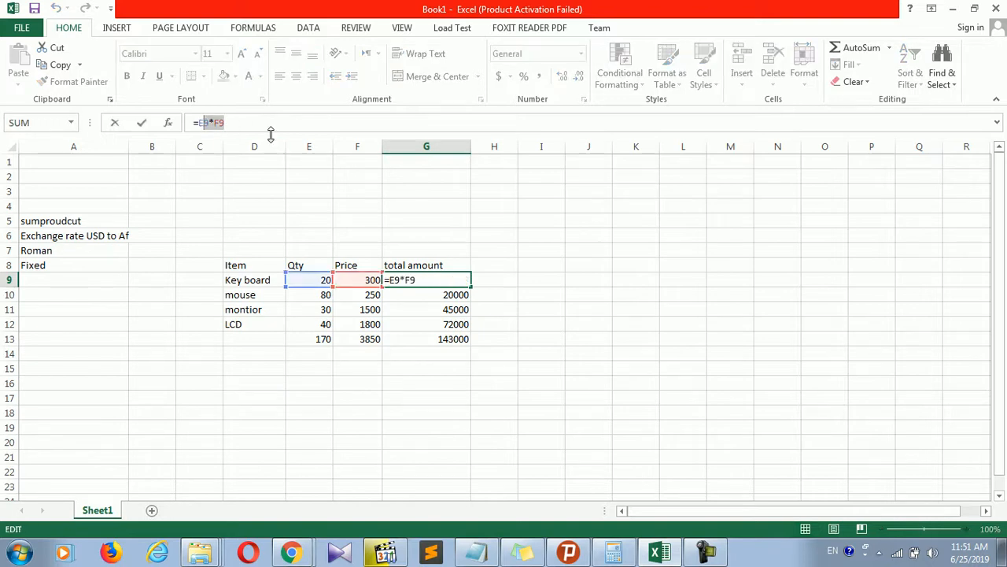
key(Return)
Step: Add the heading "Total am" in cell H8, beside the total amount column
click(504, 267)
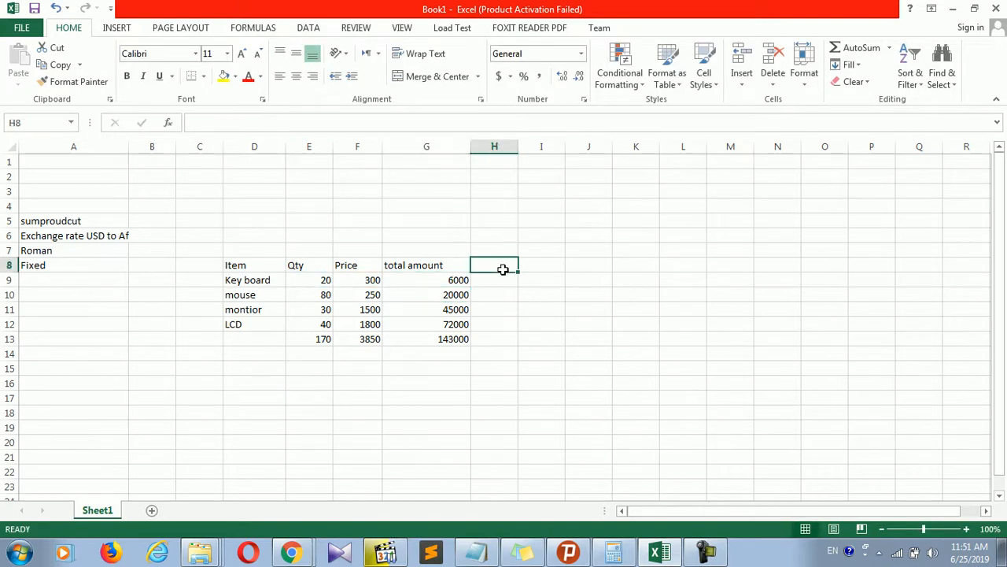
key(Up)
text(t)
key(BackSpace)
click(500, 266)
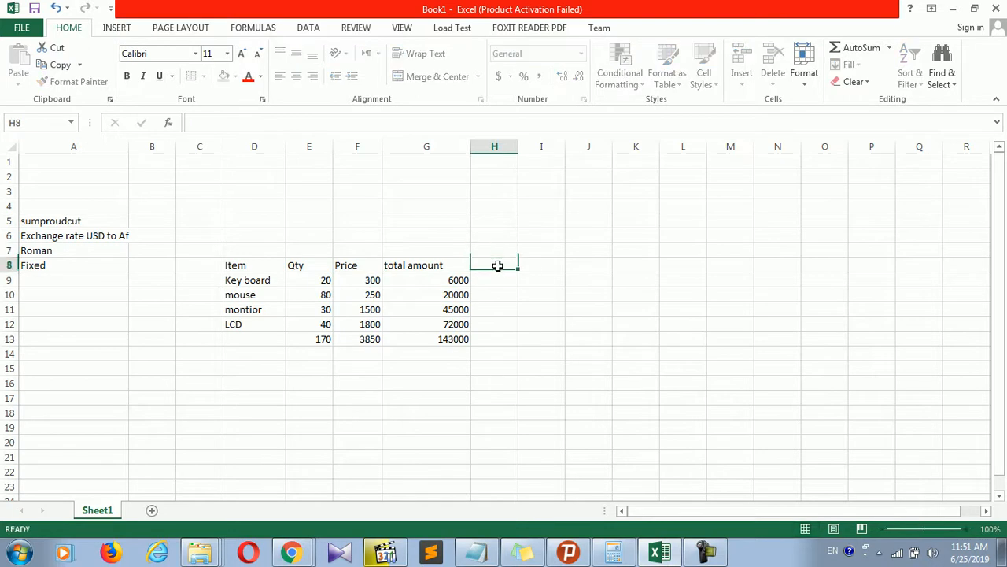
text(Total am)
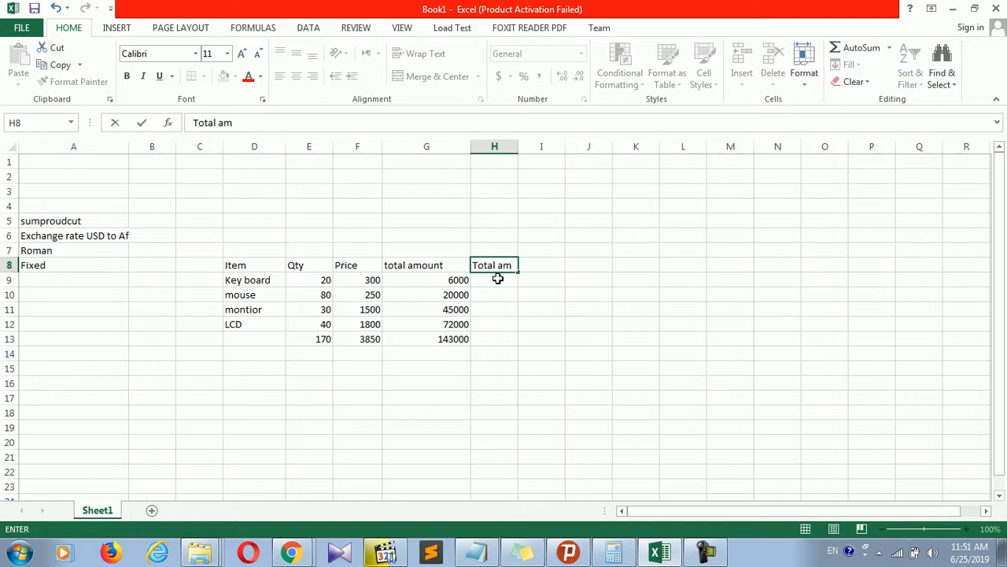
Step: Calculate the Key board total in H9 with SUMPRODUCT(F9,E9) and fill the formula down to H12
click(497, 280)
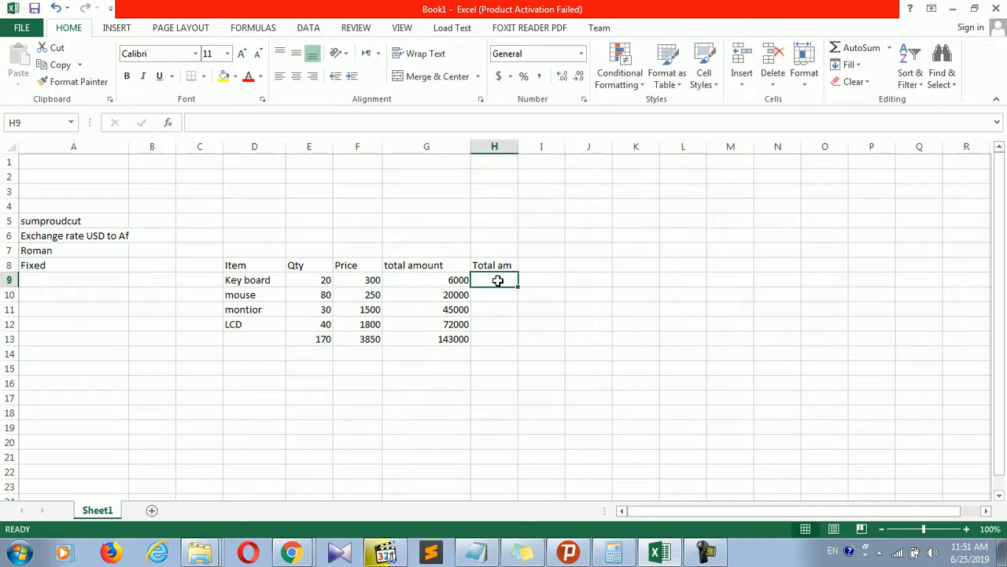
text(=)
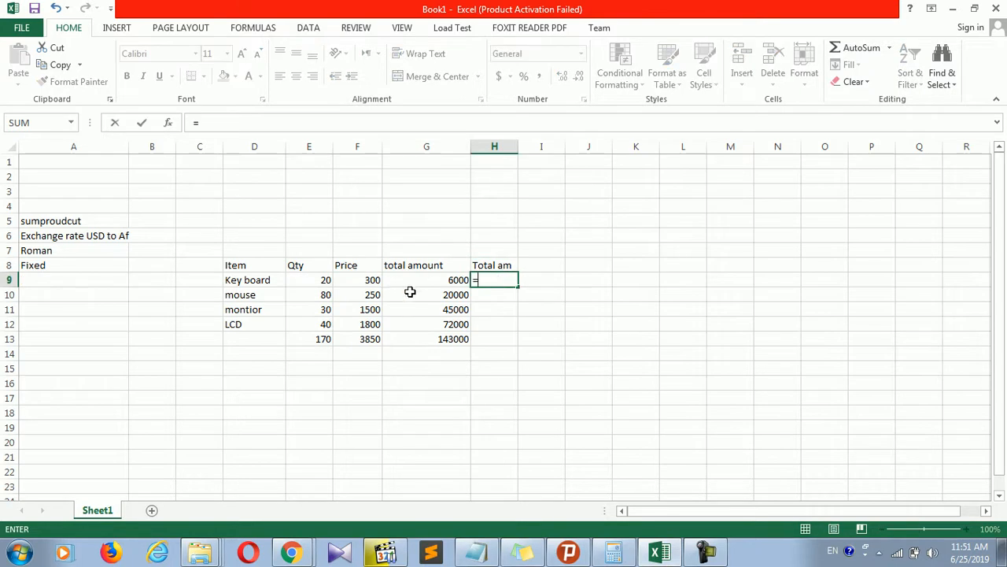
text(sum)
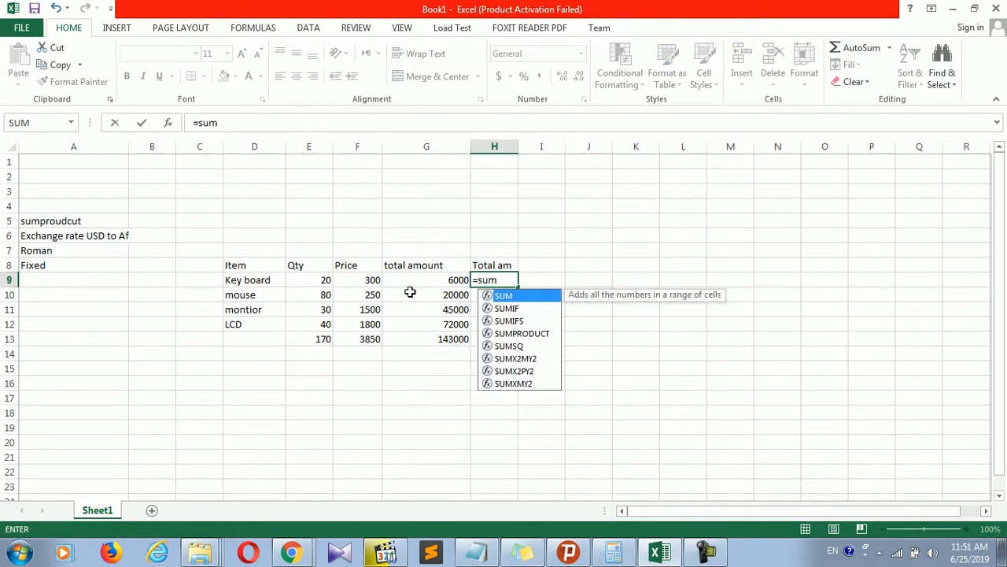
text(pr)
key(Tab)
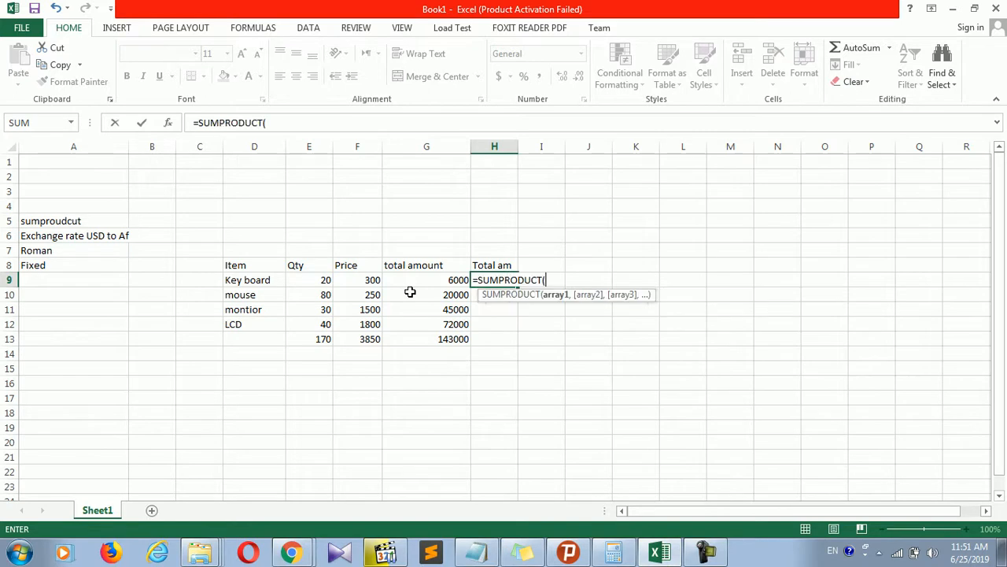
click(360, 279)
text(,)
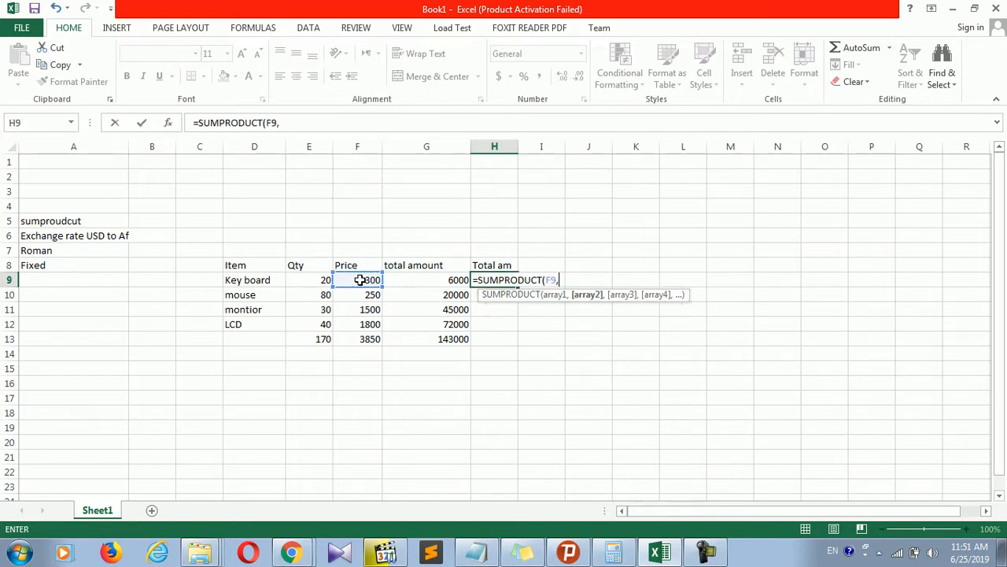
click(297, 283)
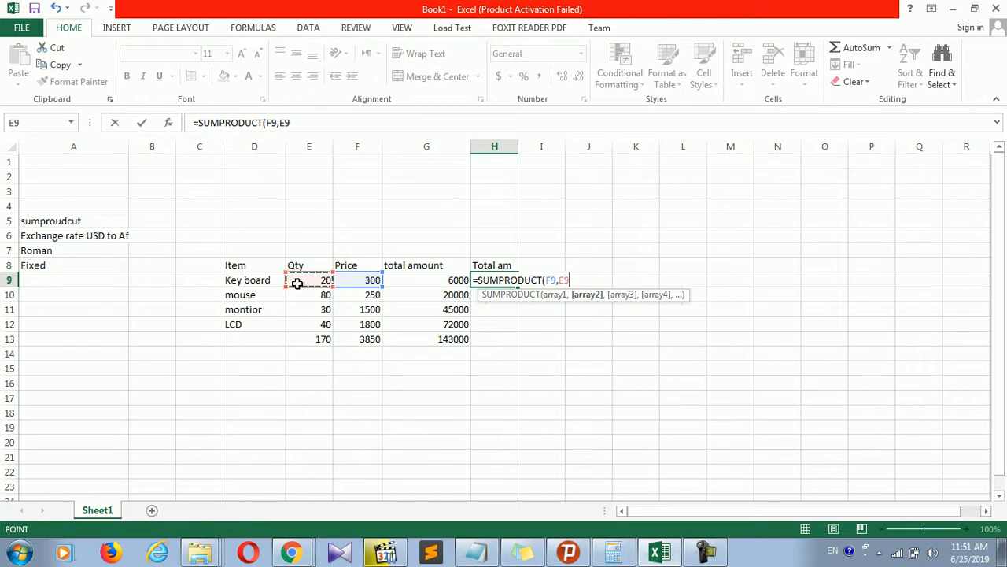
text())
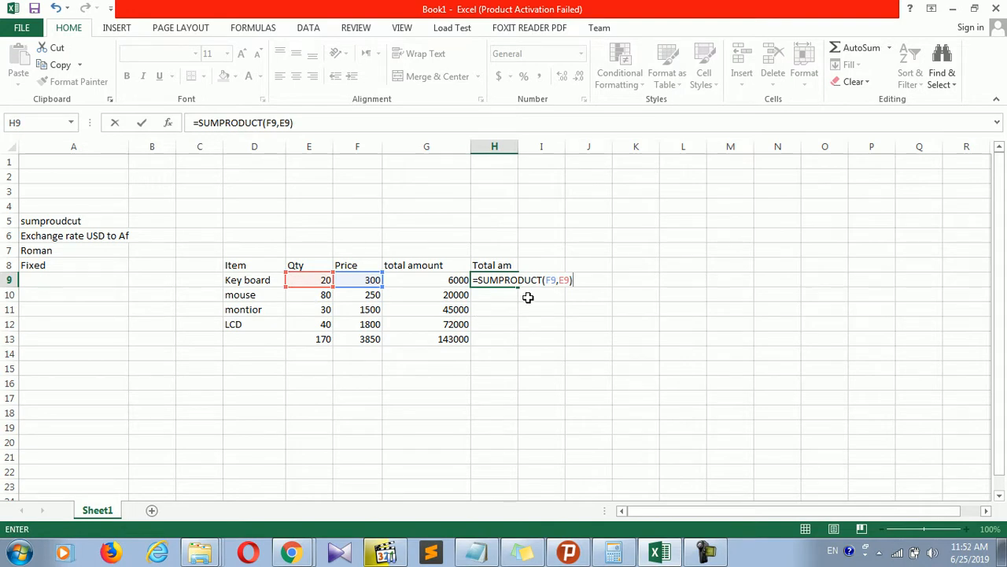
key(Return)
click(489, 280)
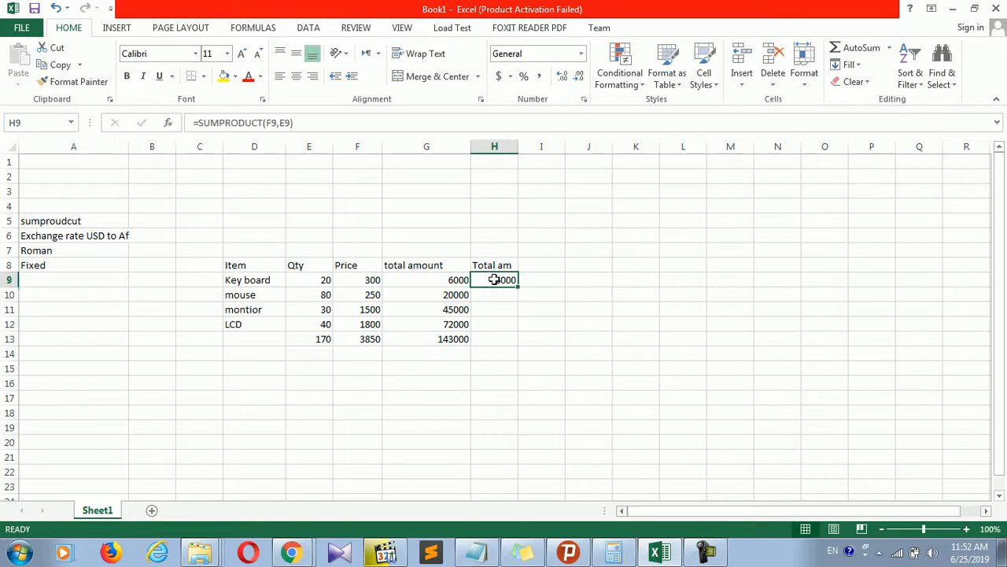
double_click(517, 287)
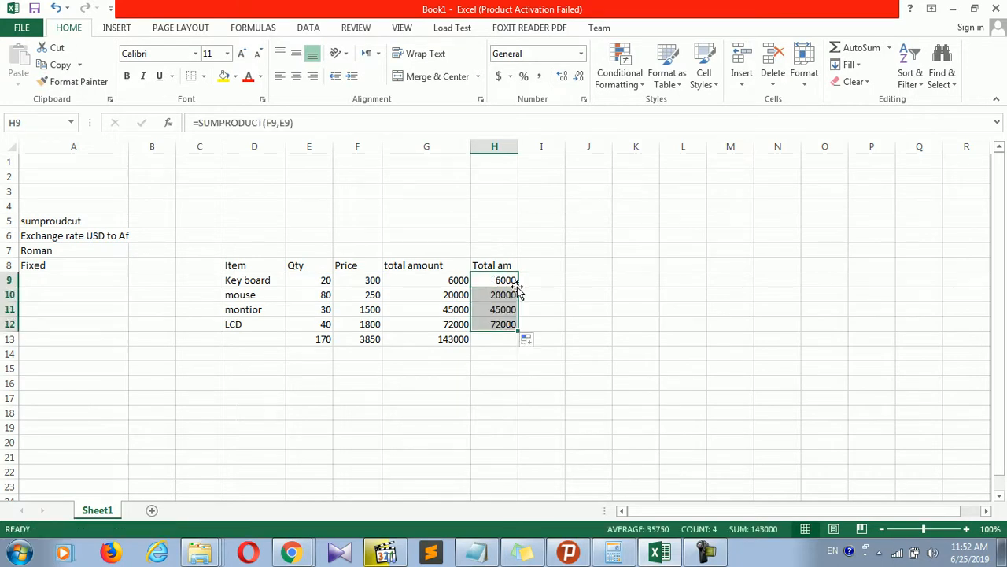
Step: Compare the multiplication formula in G9 with the SUMPRODUCT formulas in H9 and H10
click(449, 279)
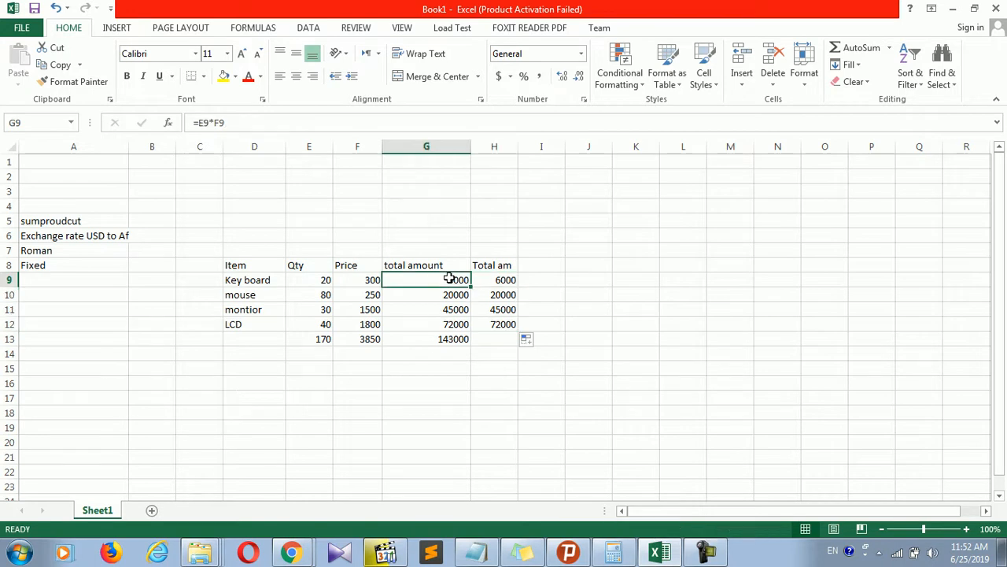
click(232, 123)
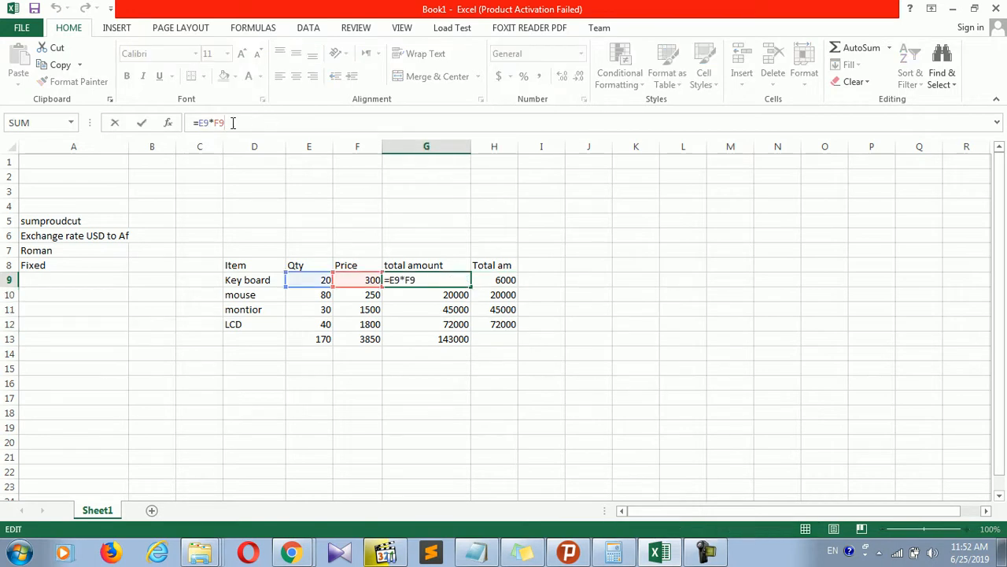
click(499, 294)
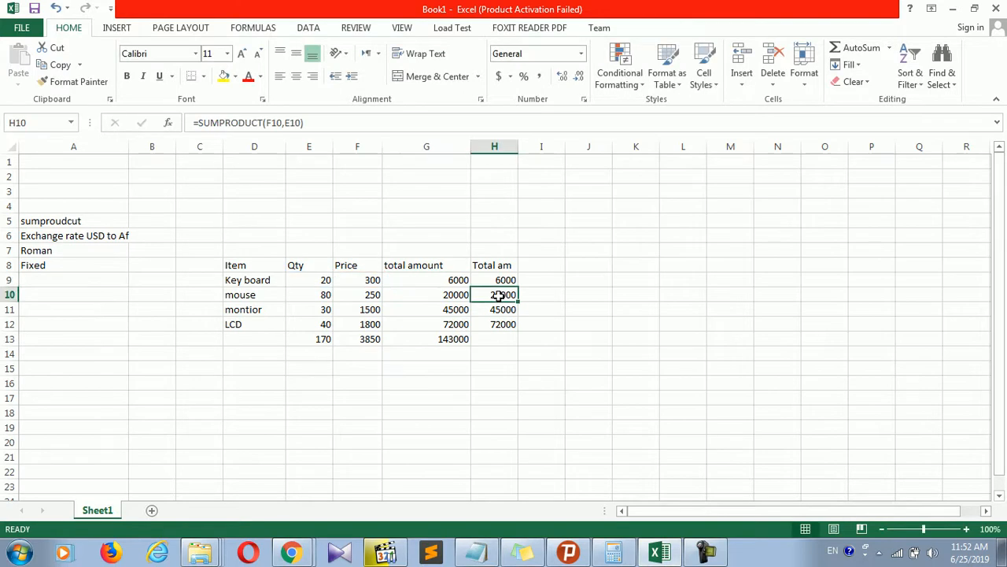
click(510, 277)
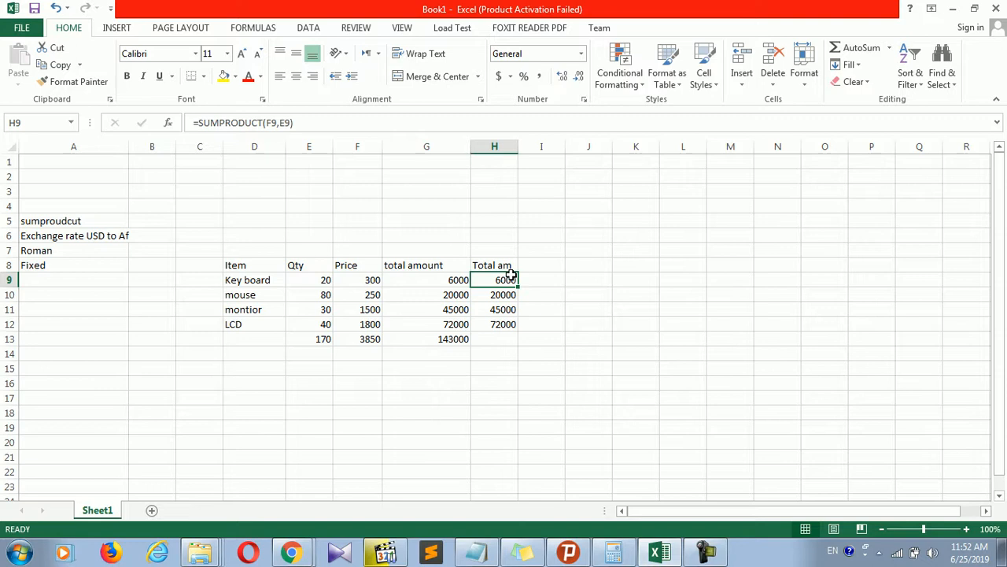
click(423, 326)
Step: Enter the exchange rate headings "USD" in cell K5 and "AF" in cell L5
click(70, 236)
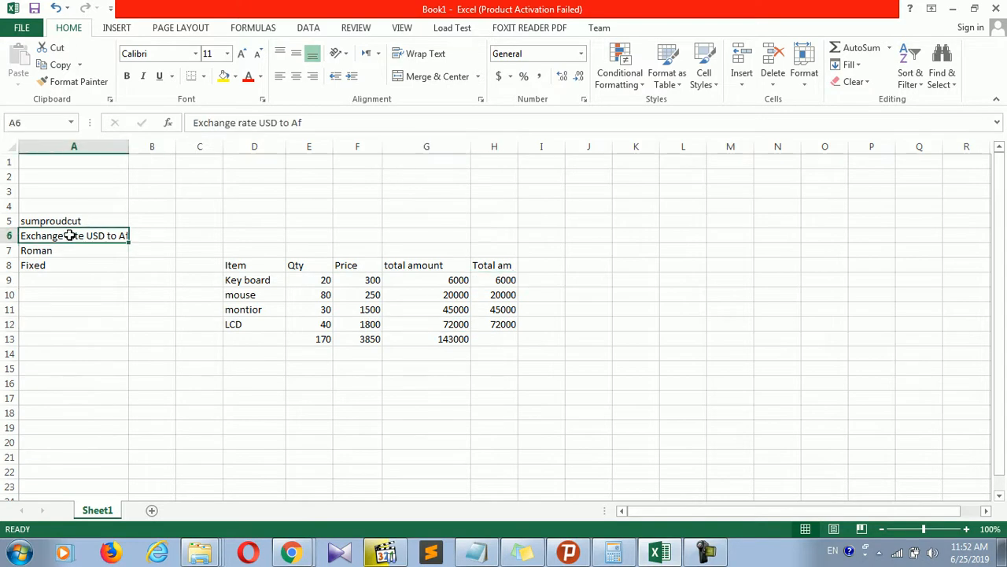
click(251, 268)
click(615, 202)
click(683, 240)
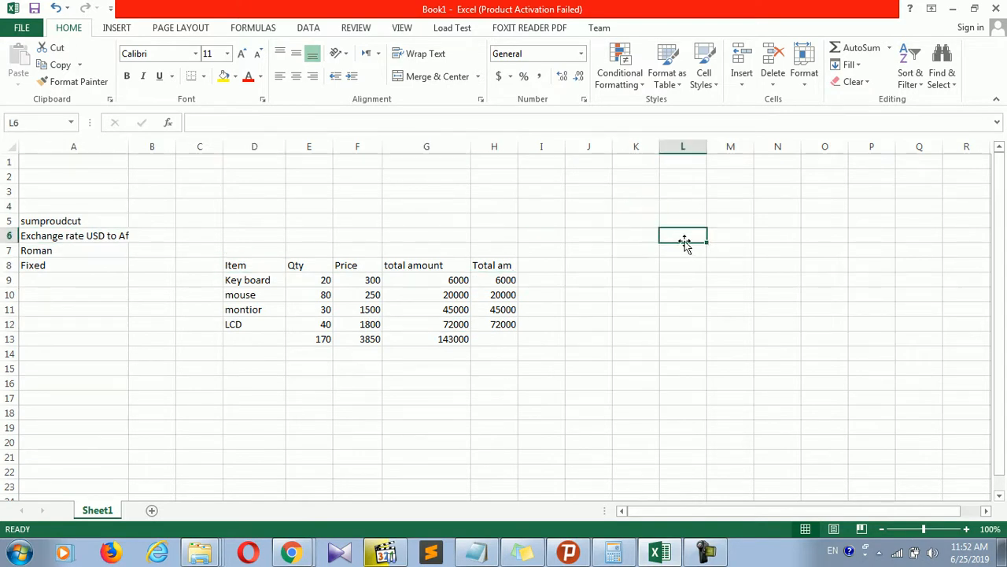
click(622, 218)
text(Ud)
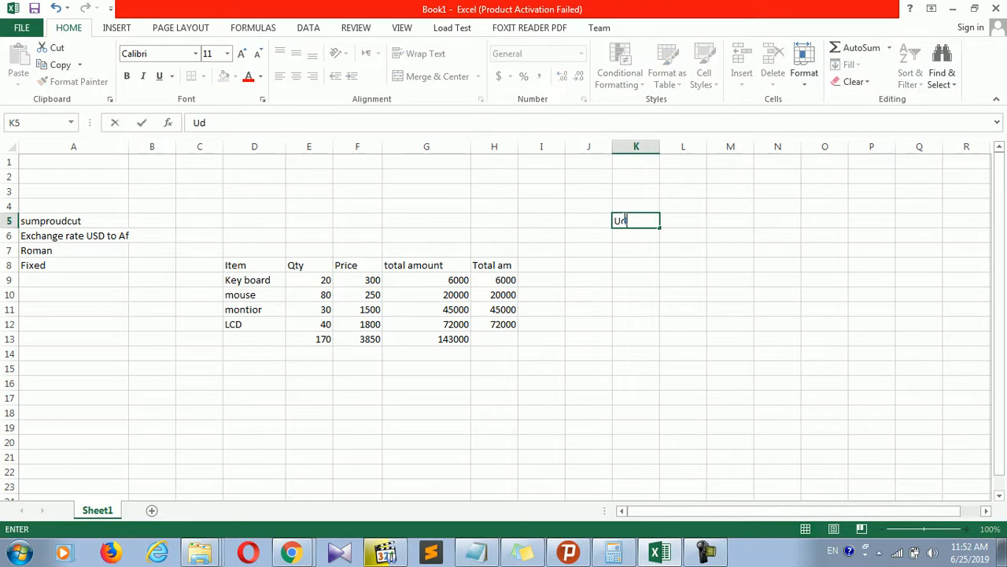
key(BackSpace)
text(SD)
key(Tab)
text(AF)
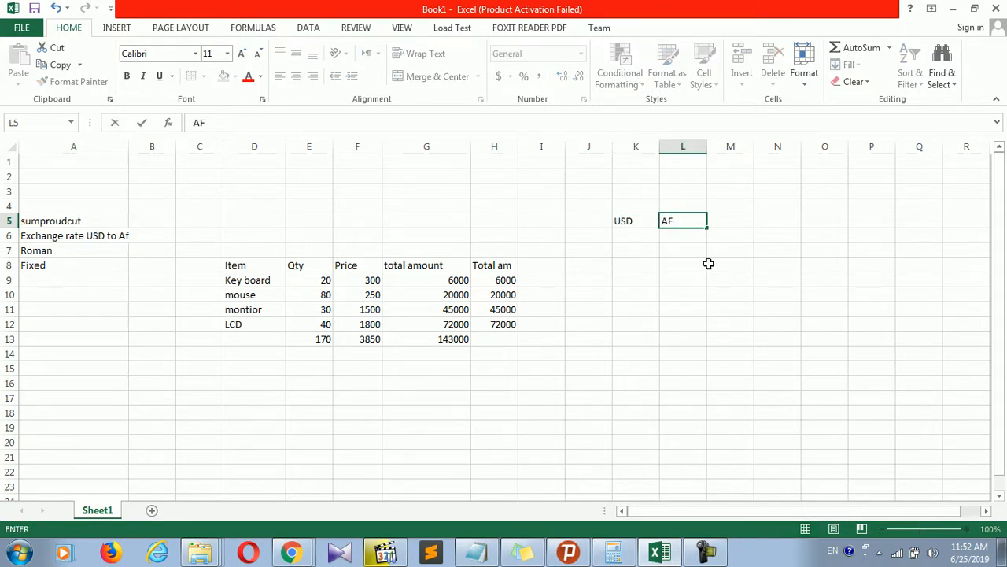
Step: Enter the exchange rate 81.36 in cell L4, above the AF heading
click(693, 206)
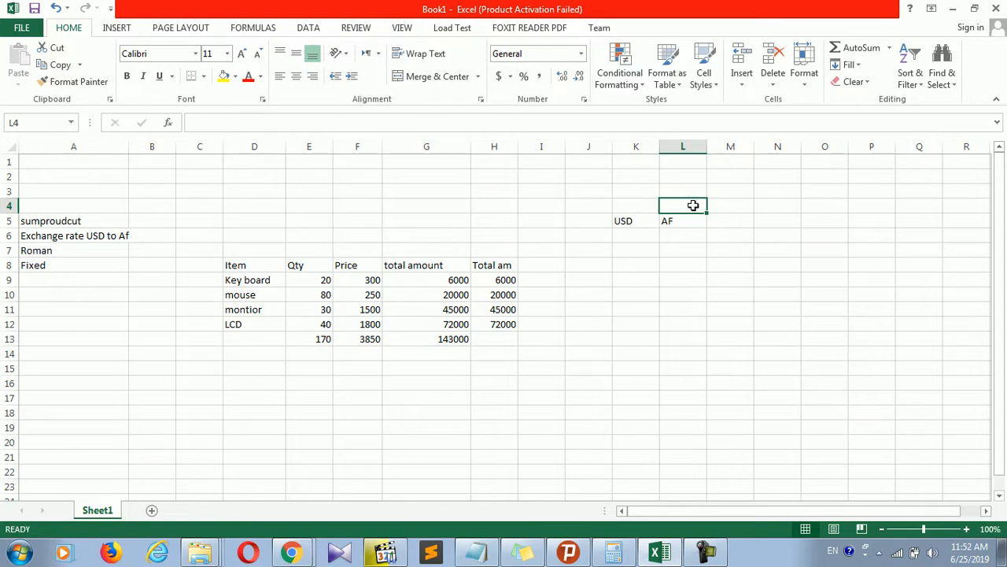
click(647, 224)
click(690, 208)
text(81.36)
click(625, 231)
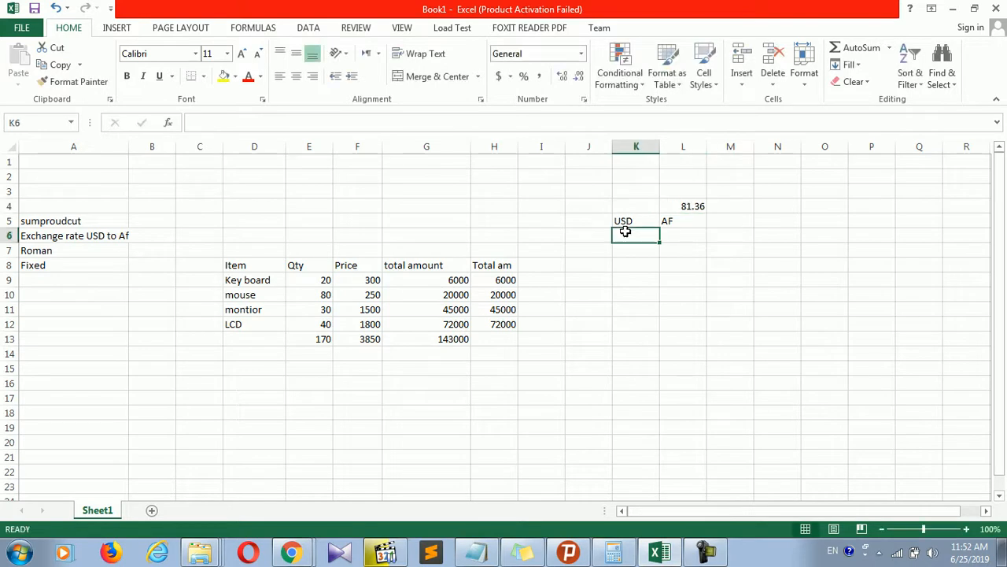
Step: Calculate the AF amount in L6 by multiplying the rate by the USD amount with =L4*K6
click(672, 236)
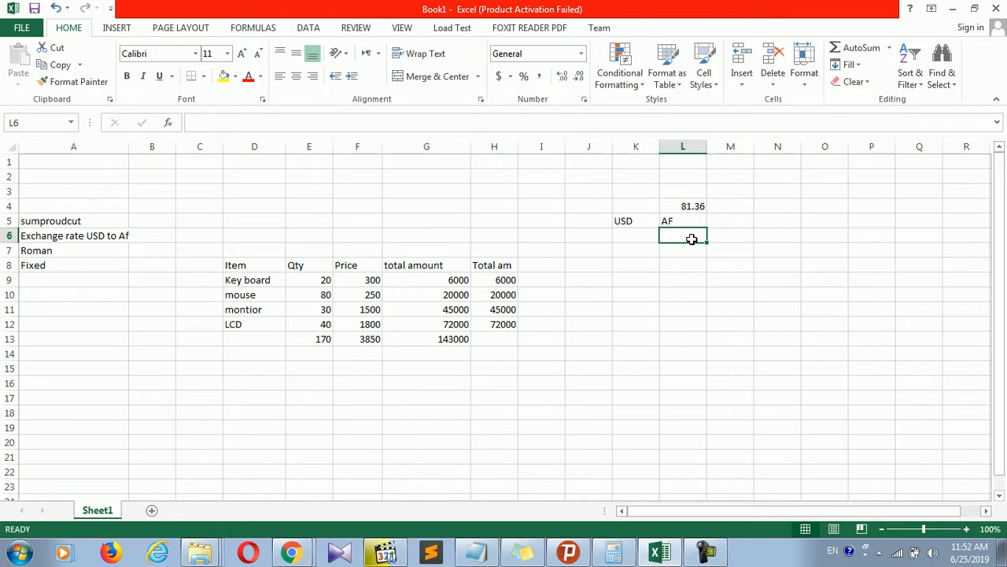
text(=)
click(693, 207)
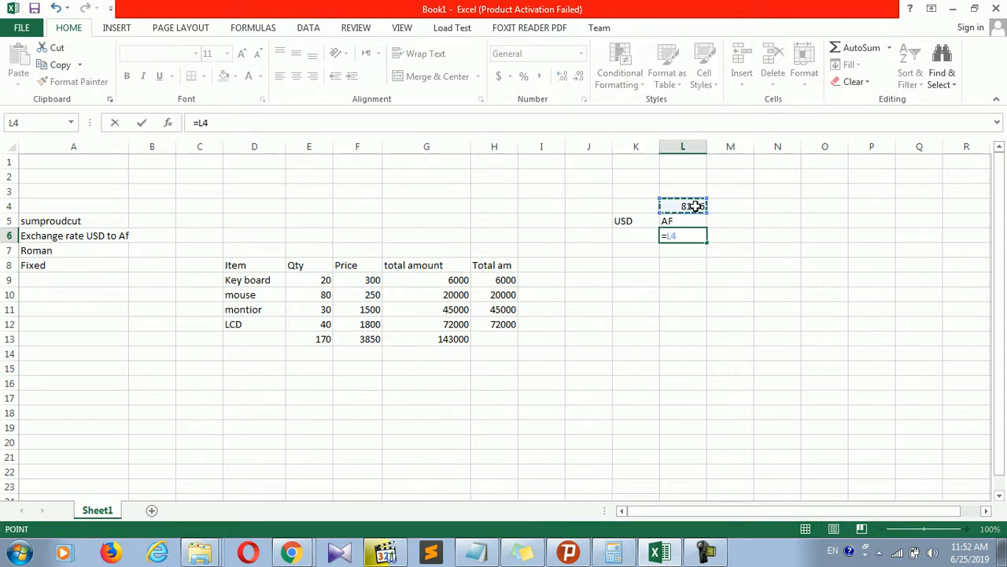
text(*)
click(644, 233)
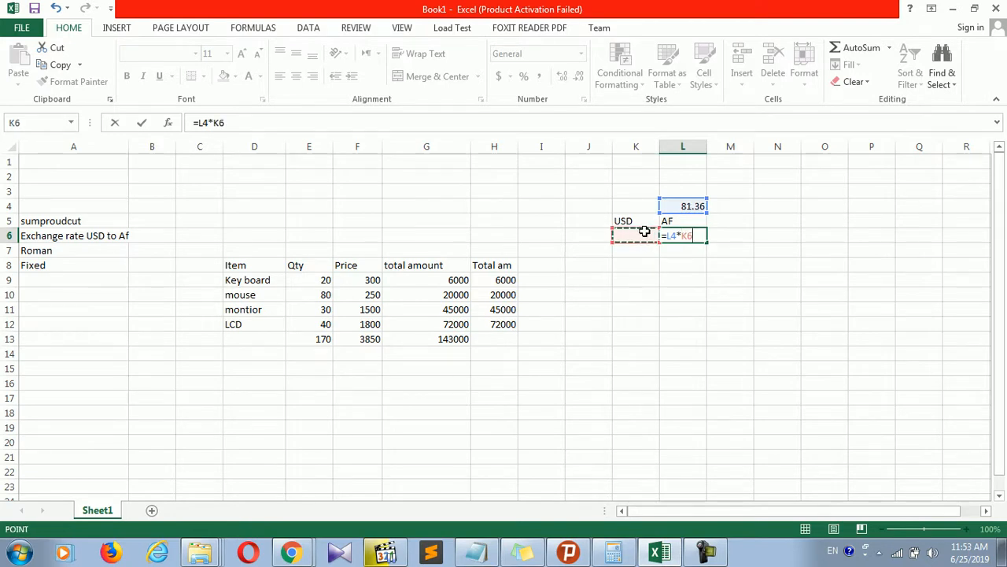
key(Return)
Step: Test the currency conversion with USD amounts of 1 and 100 in cell K6
click(637, 235)
text(1)
key(Return)
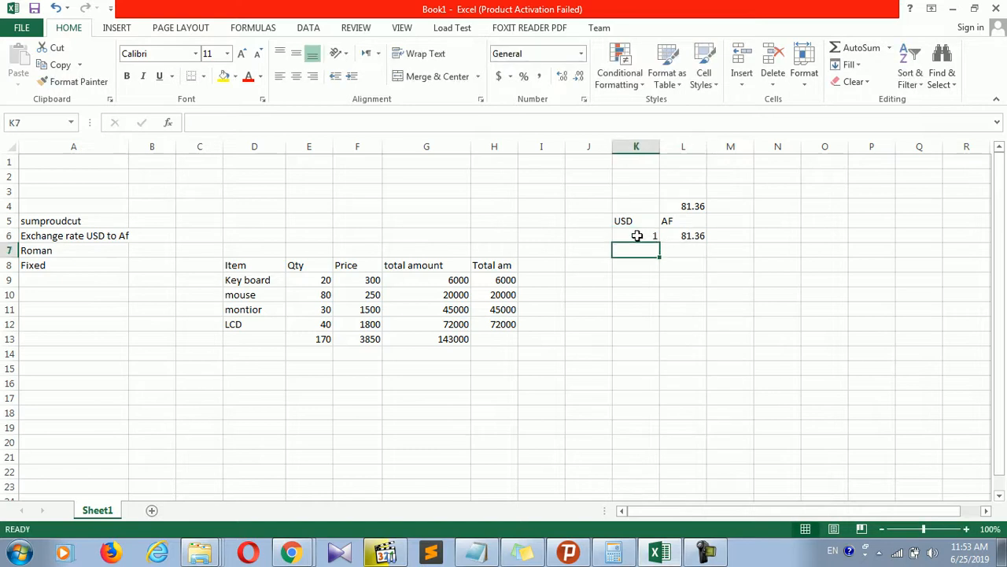
click(637, 235)
text(100)
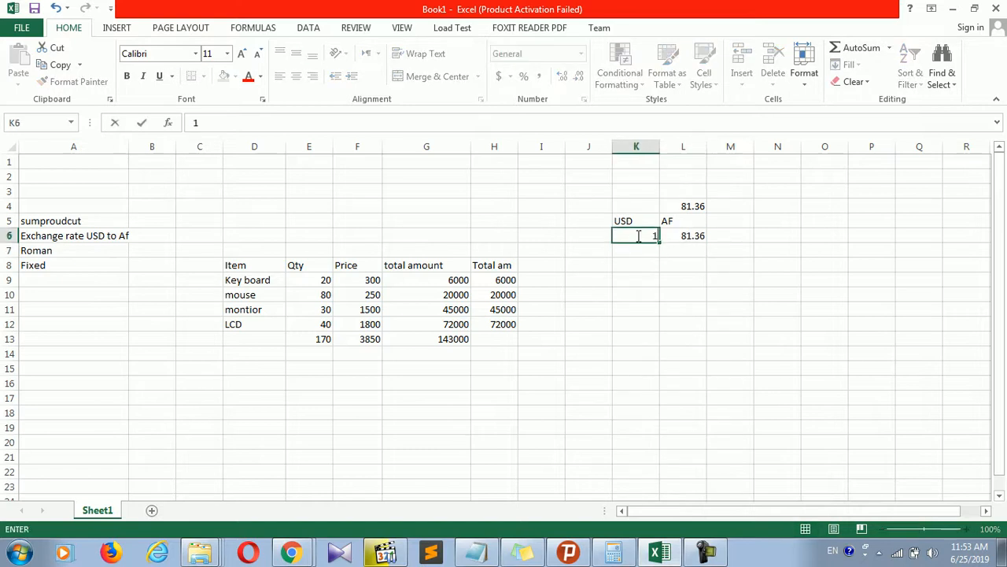
key(Return)
Step: Set the USD amount in K6 to 300 and check the converted AF amount in L6
click(639, 235)
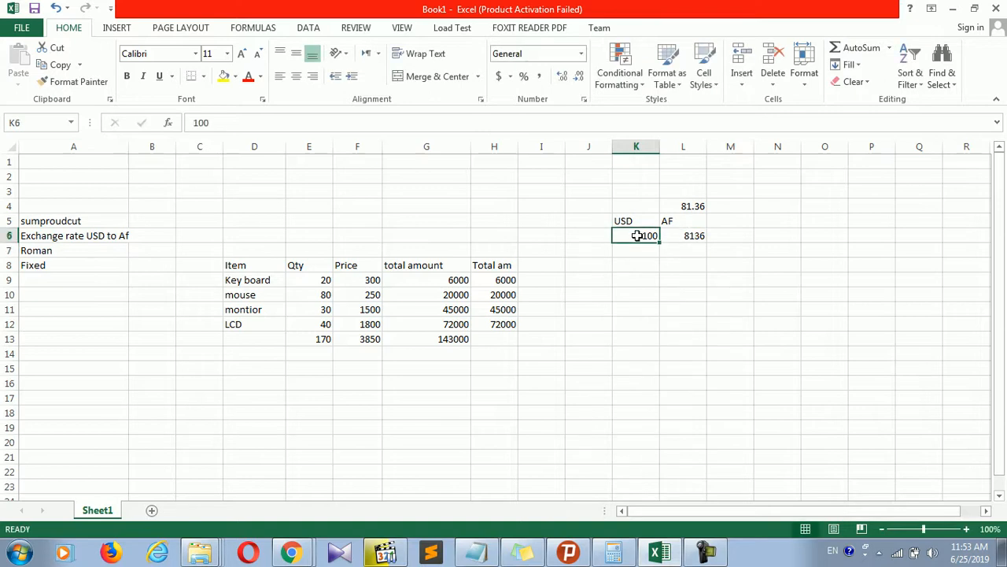
text(300)
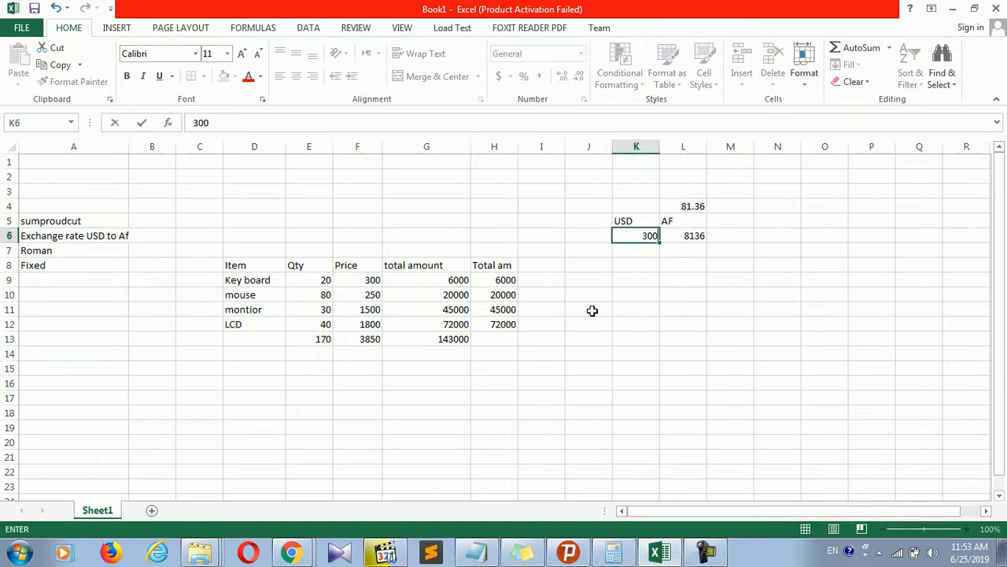
key(Return)
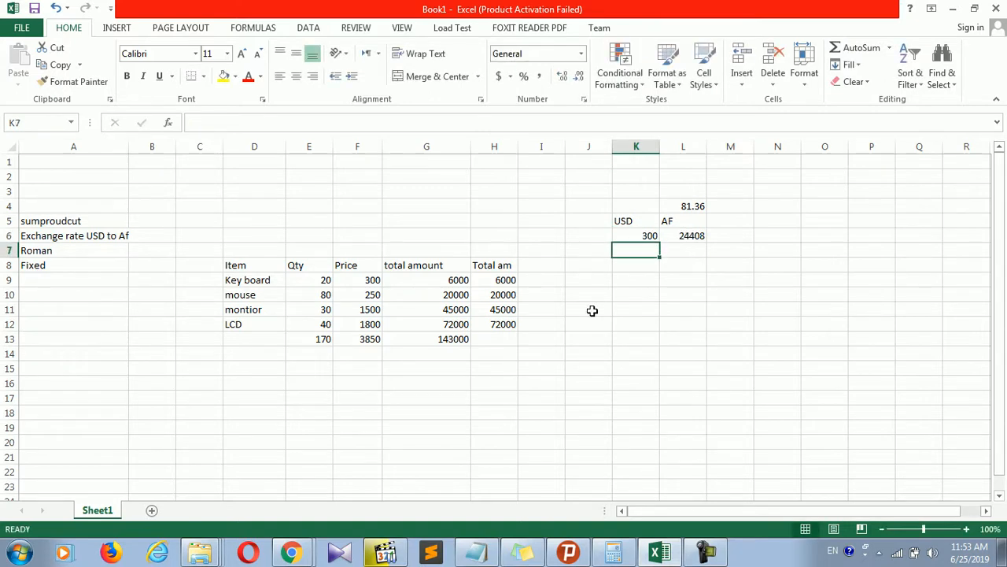
click(626, 222)
click(683, 235)
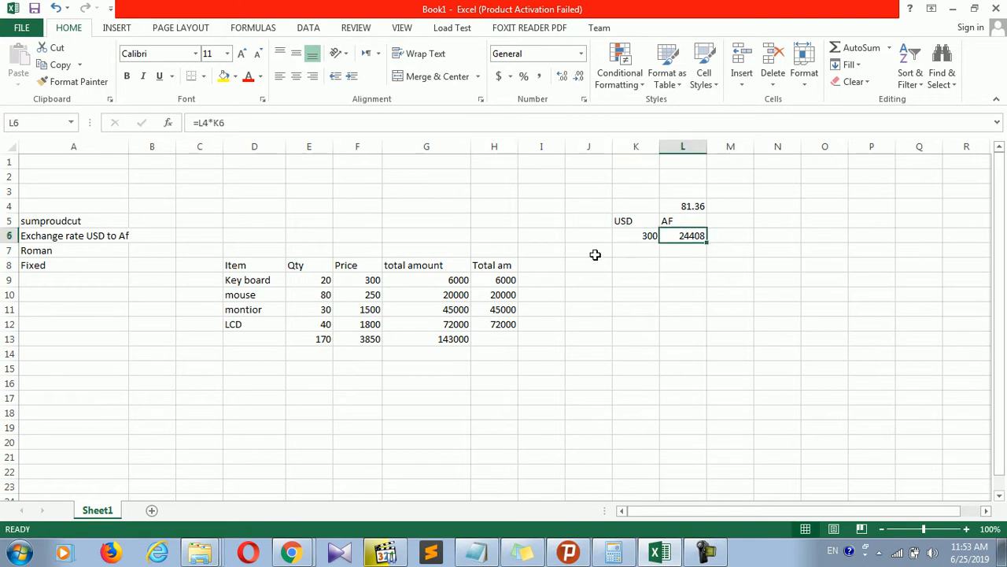
click(626, 236)
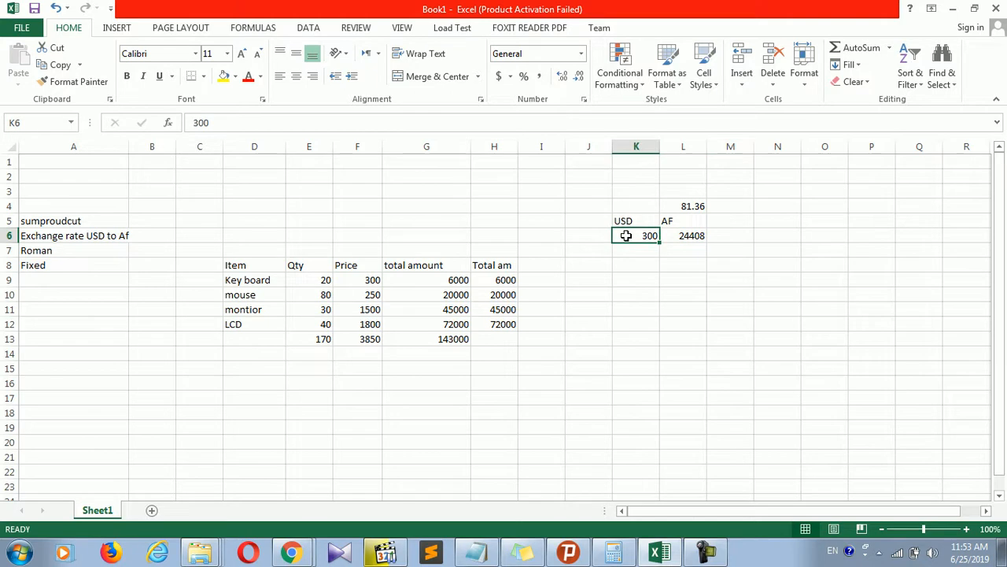
Step: Start a second currency table in row 13 with the headings USD, AF and PKR in K13 to M13
key(Down)
key(Down)
key(Down)
key(Down)
key(Down)
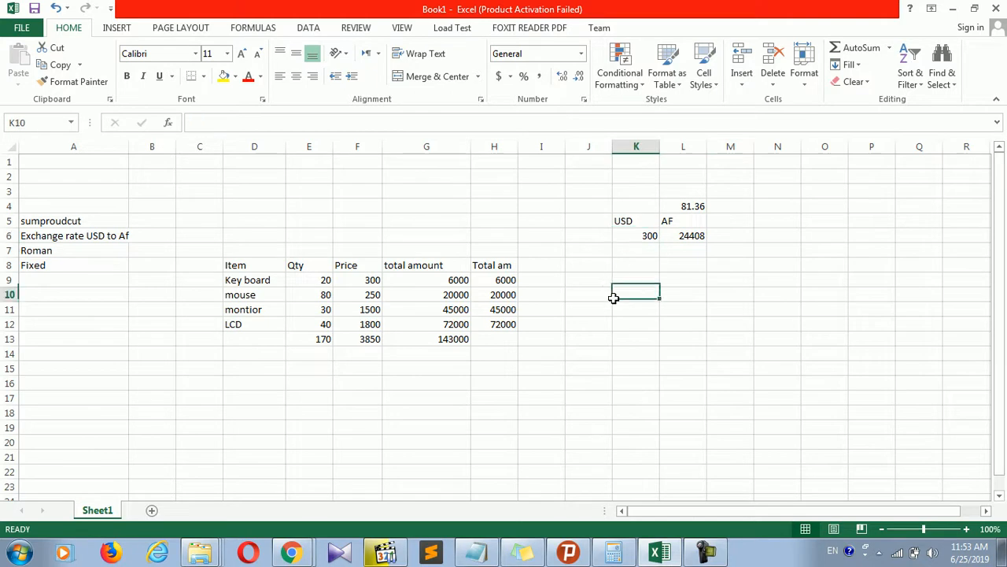
click(634, 337)
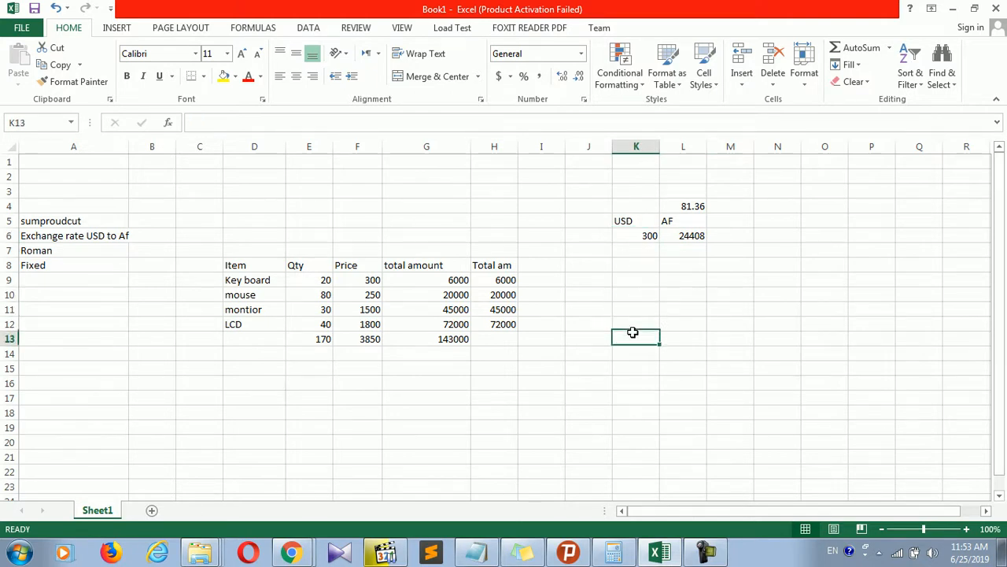
text(USD)
key(Tab)
text(AF)
key(Tab)
text(Kal)
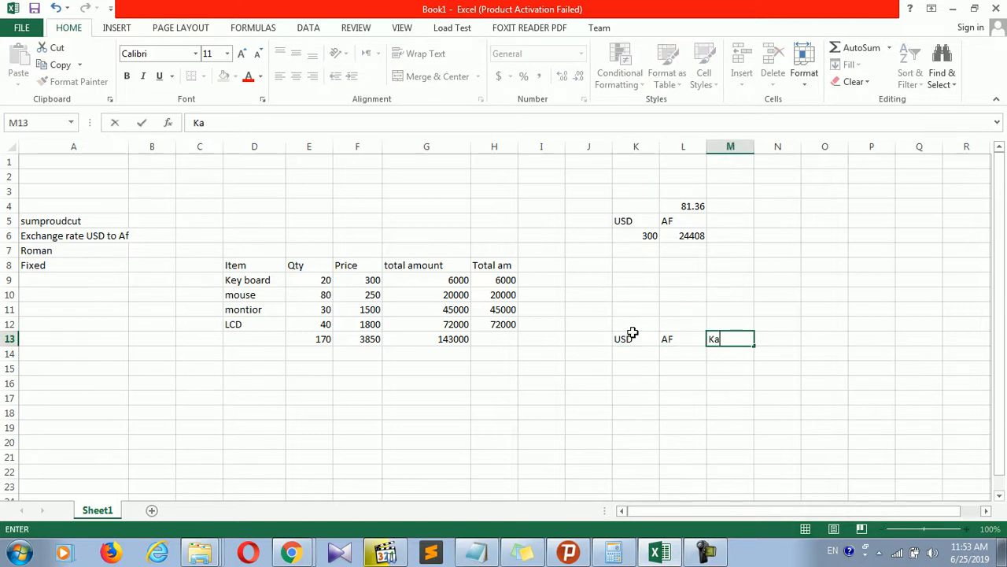
key(BackSpace)
key(BackSpace)
key(BackSpace)
text(PKR)
key(Tab)
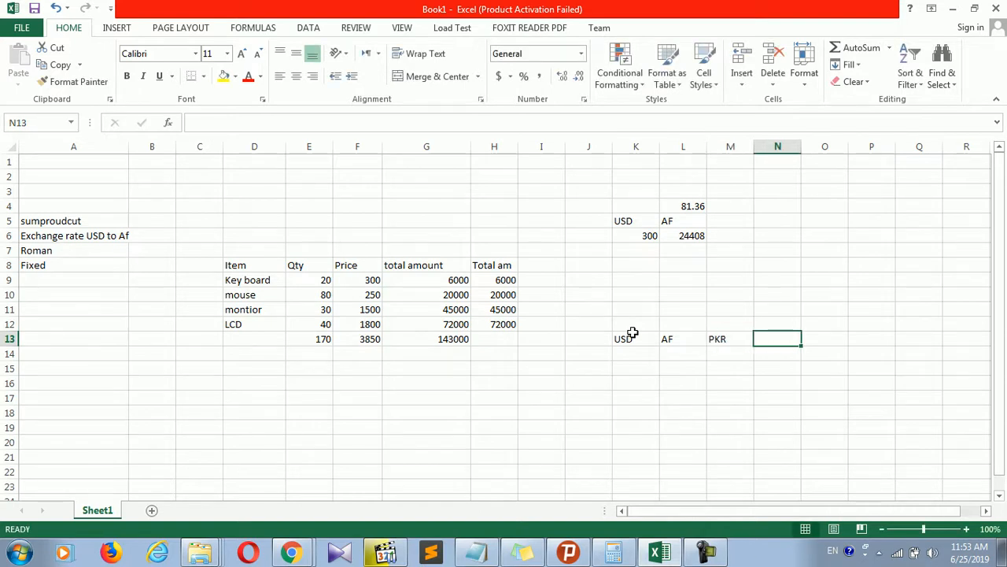
Step: Add the currency headings ERU in N13 and PO in O13
text(EU|R||)
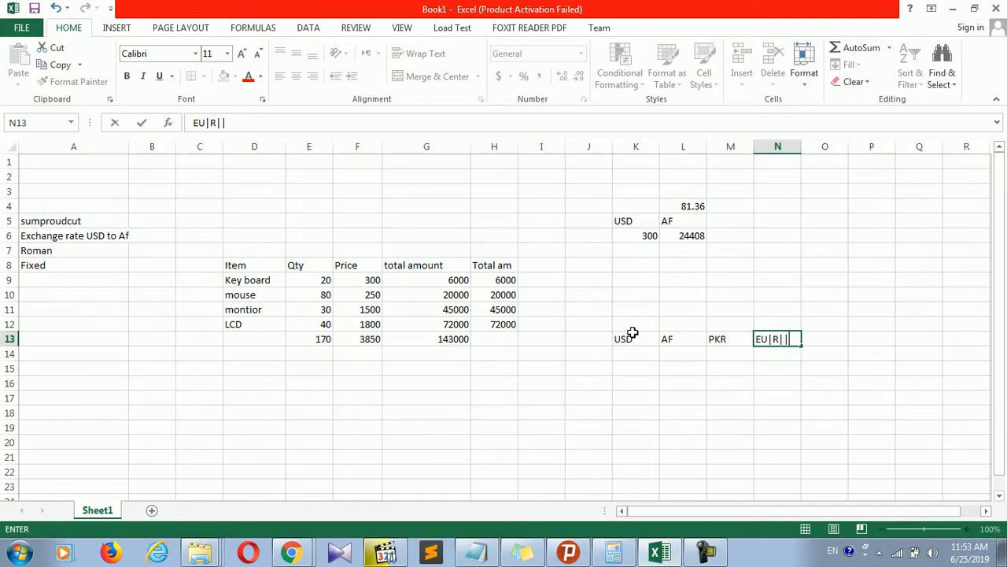
key(BackSpace)
key(BackSpace)
key(BackSpace)
key(BackSpace)
key(BackSpace)
text(RU)
key(Tab)
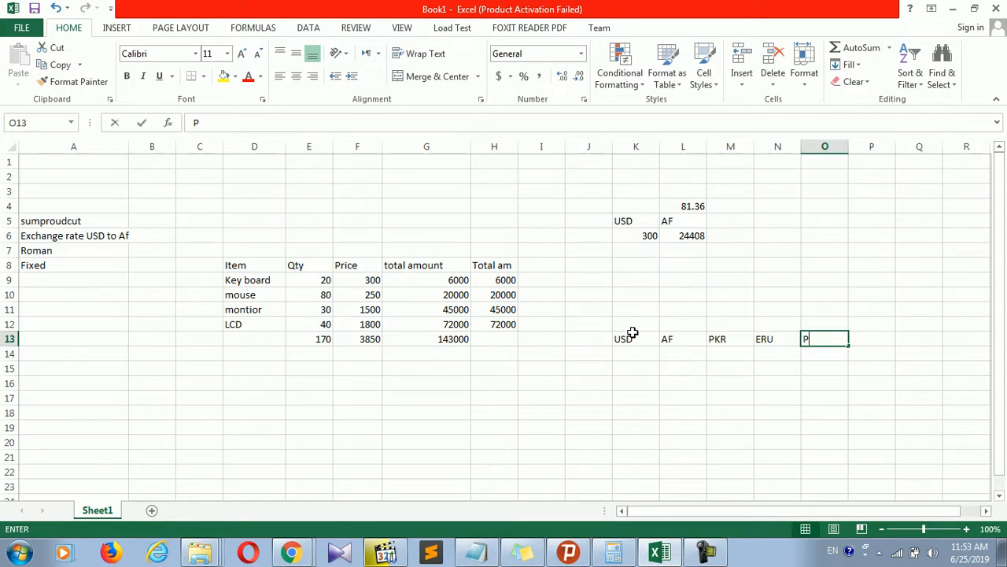
text(Pk)
key(BackSpace)
text(U)
key(BackSpace)
text(O)
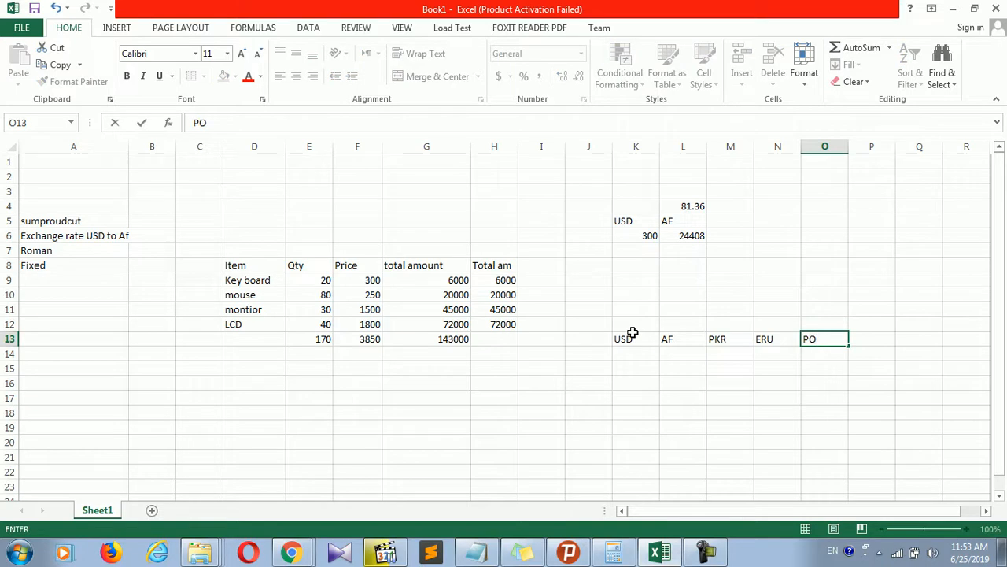
key(Tab)
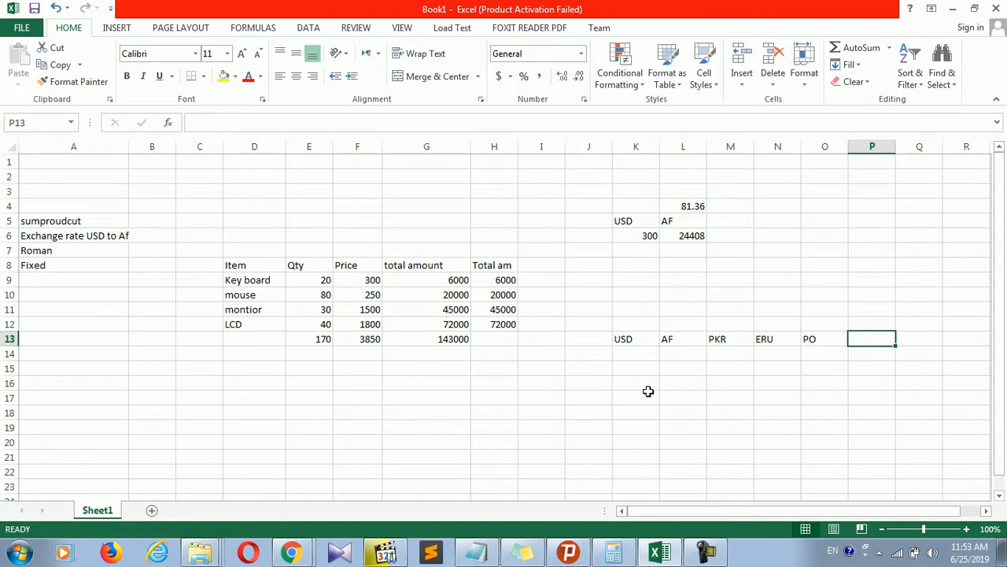
Step: Enter the AF conversion formula =L4*K14 in cell L14
click(632, 358)
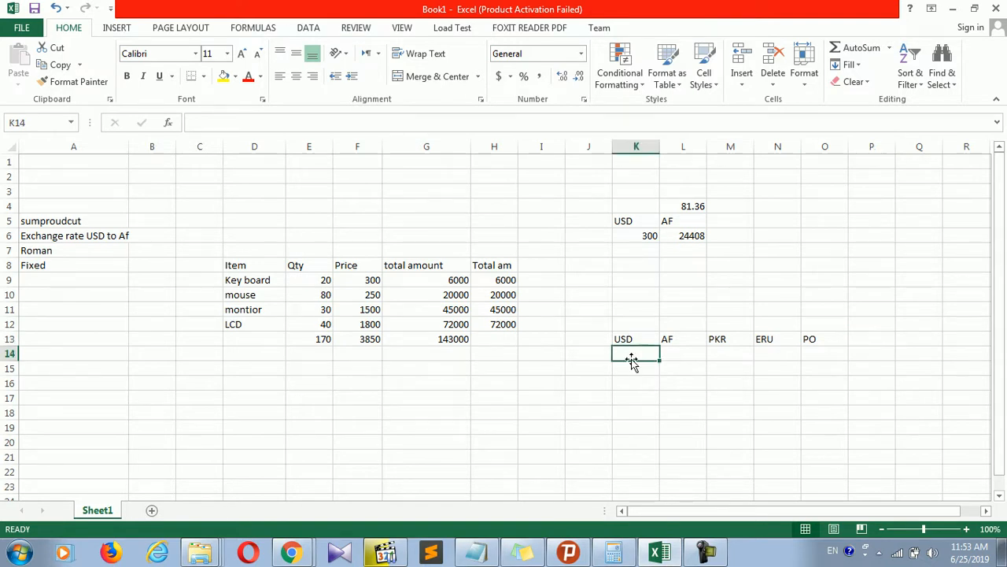
click(678, 359)
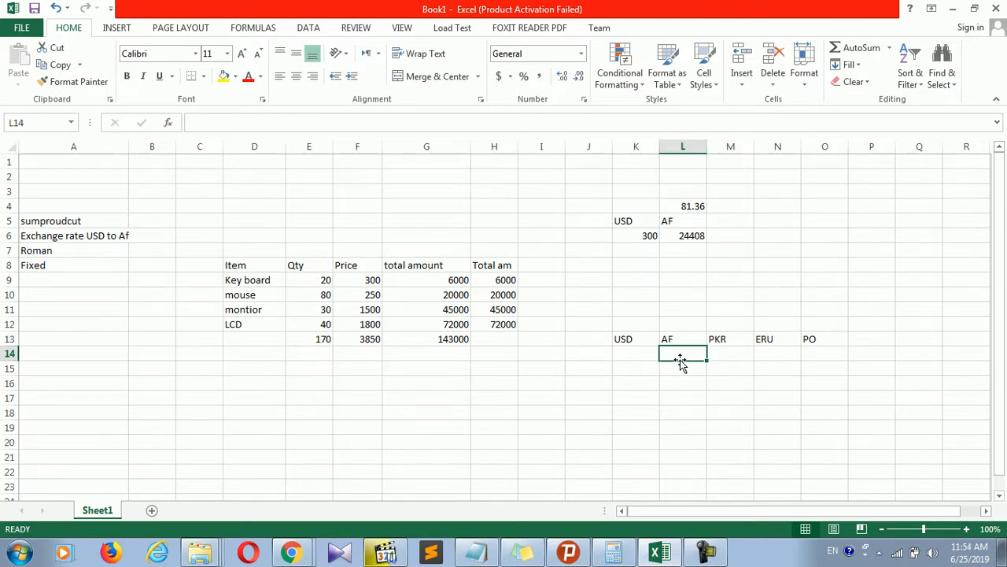
text(=)
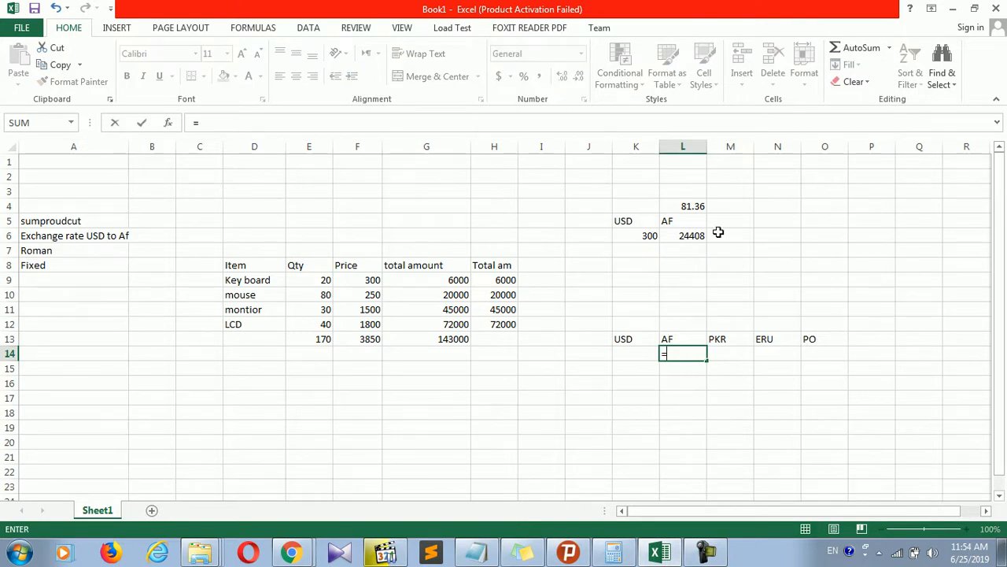
click(699, 206)
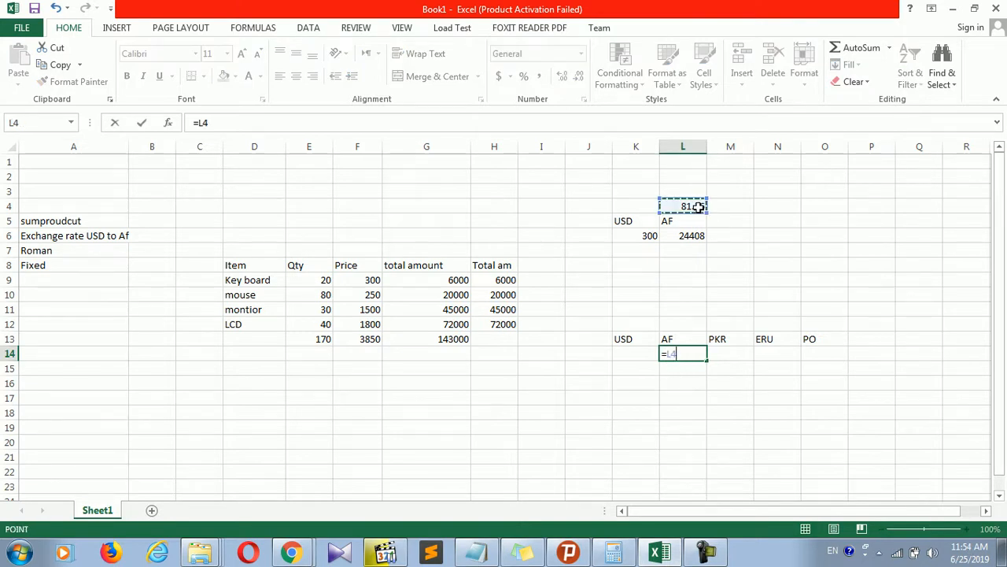
text(*)
click(631, 354)
key(Return)
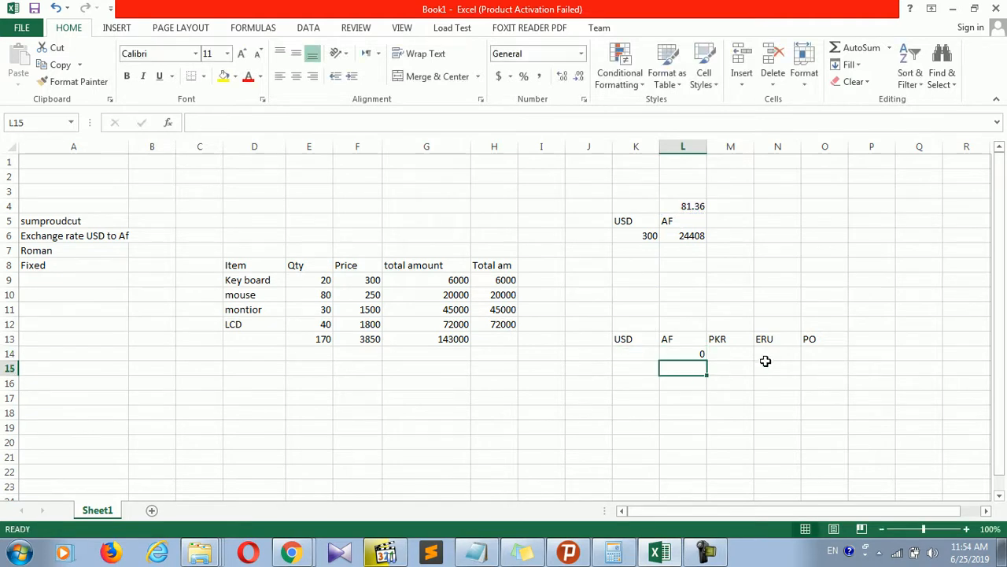
Step: Enter the PKR conversion formula =L4*K14 in cell M14
click(736, 354)
text(=)
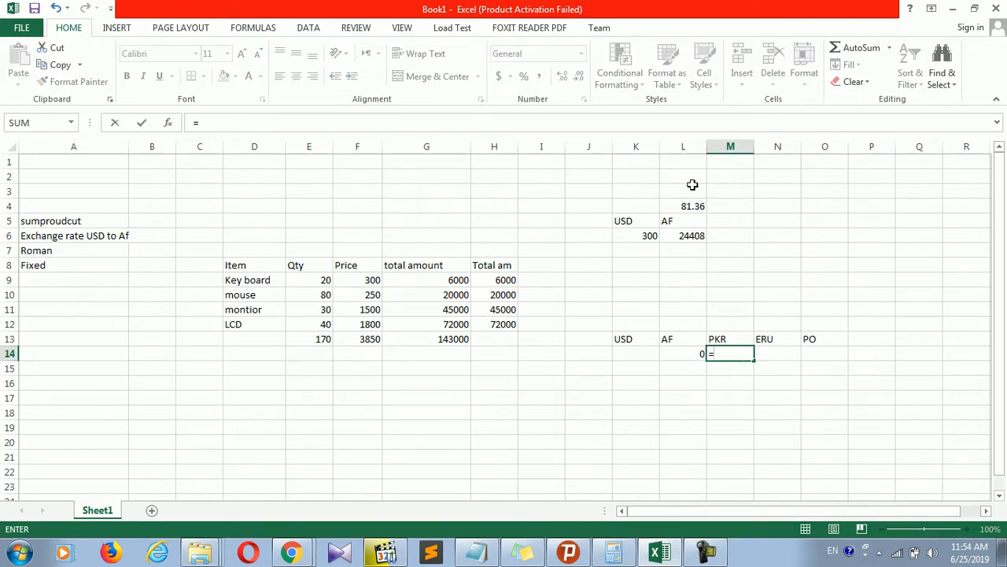
click(692, 203)
text(*)
click(626, 357)
key(Return)
Step: Enter the ERU conversion formula =L4*K14 in cell N14
click(766, 354)
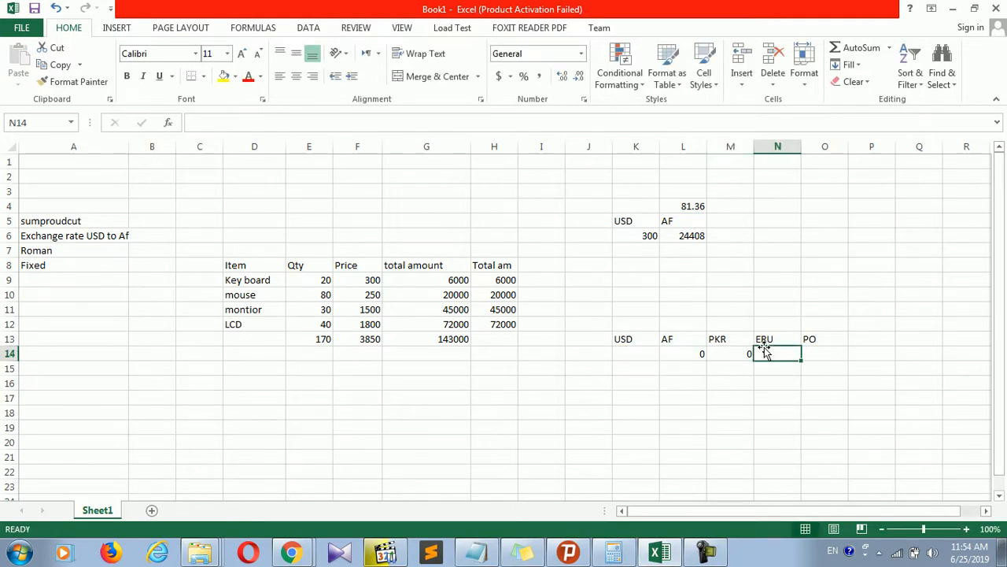
text(=)
click(691, 206)
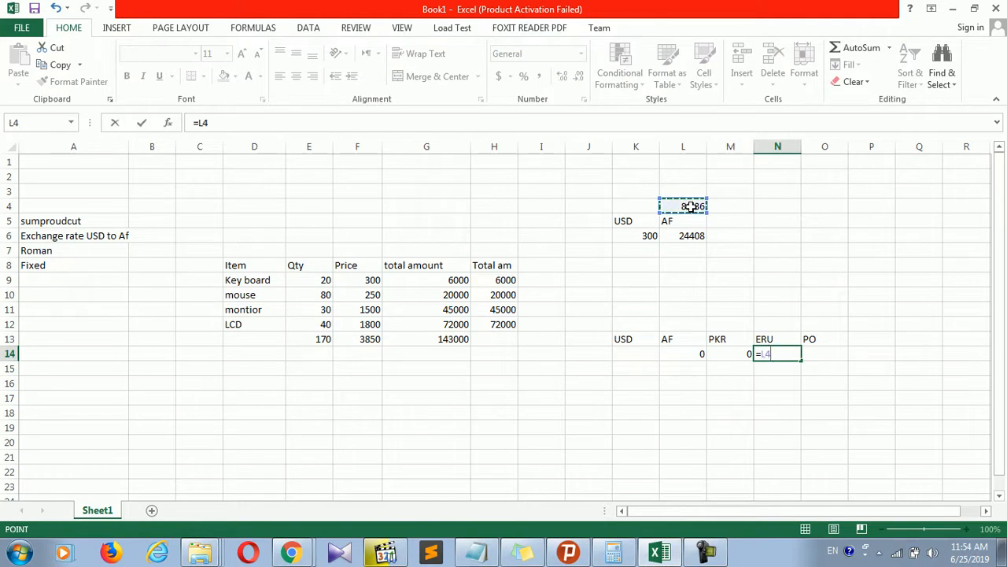
text(*)
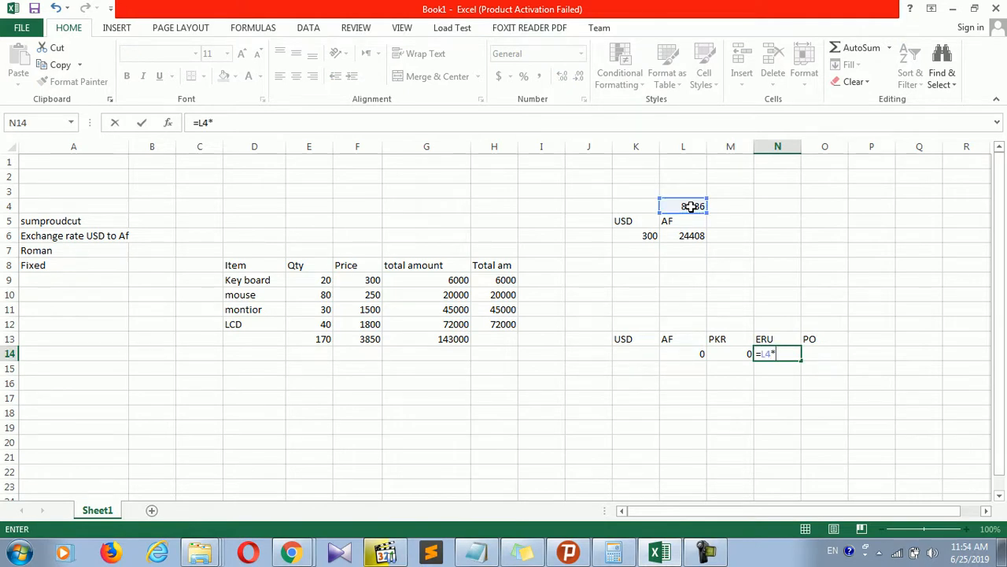
click(649, 353)
key(Return)
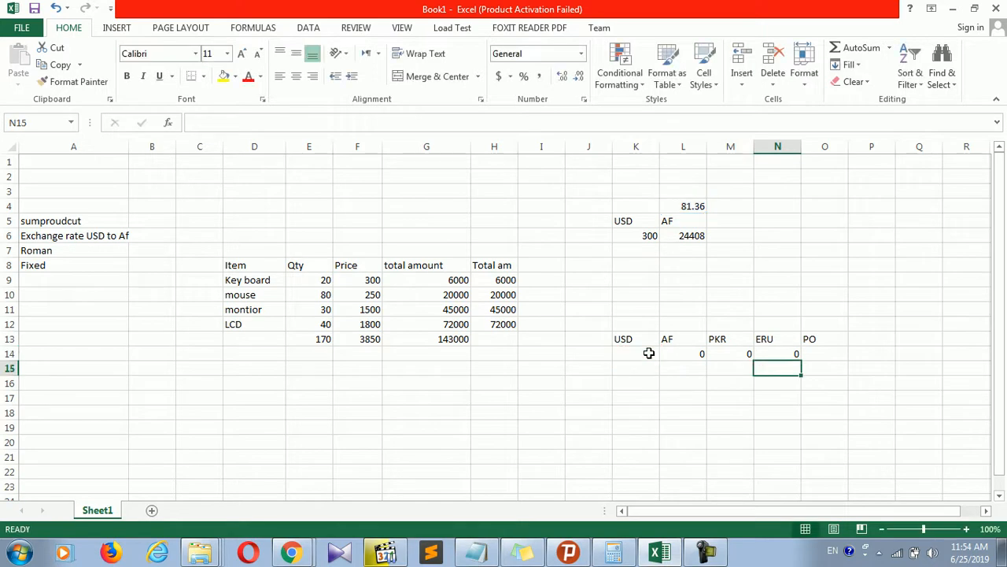
Step: Check the PKR formula in M14 against the exchange rate in L4
click(814, 353)
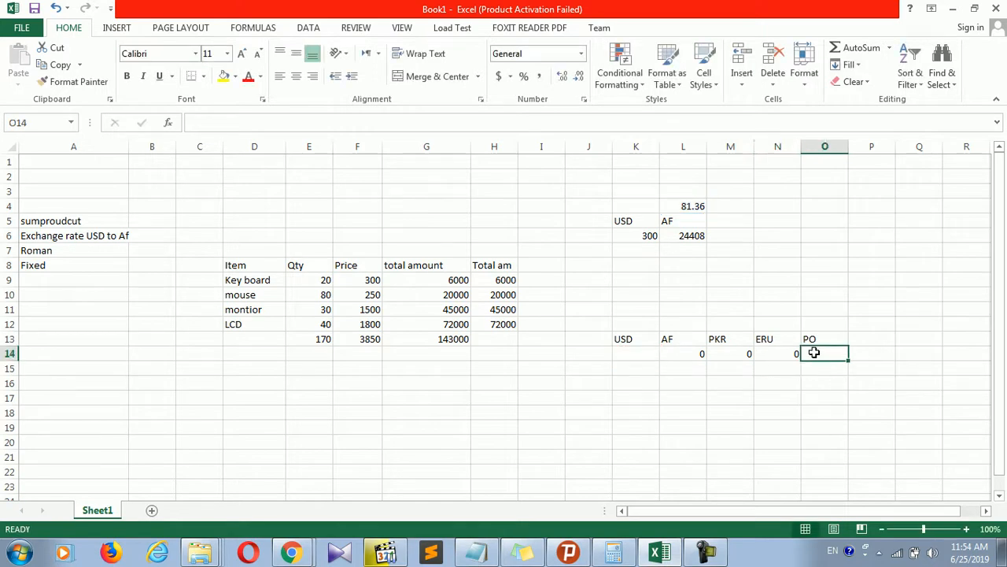
click(702, 209)
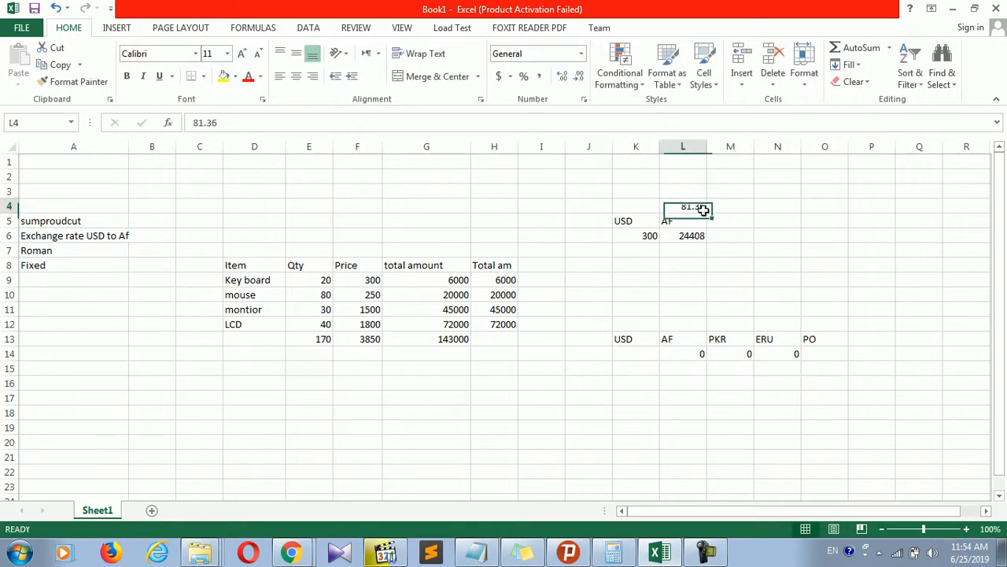
click(735, 210)
click(720, 353)
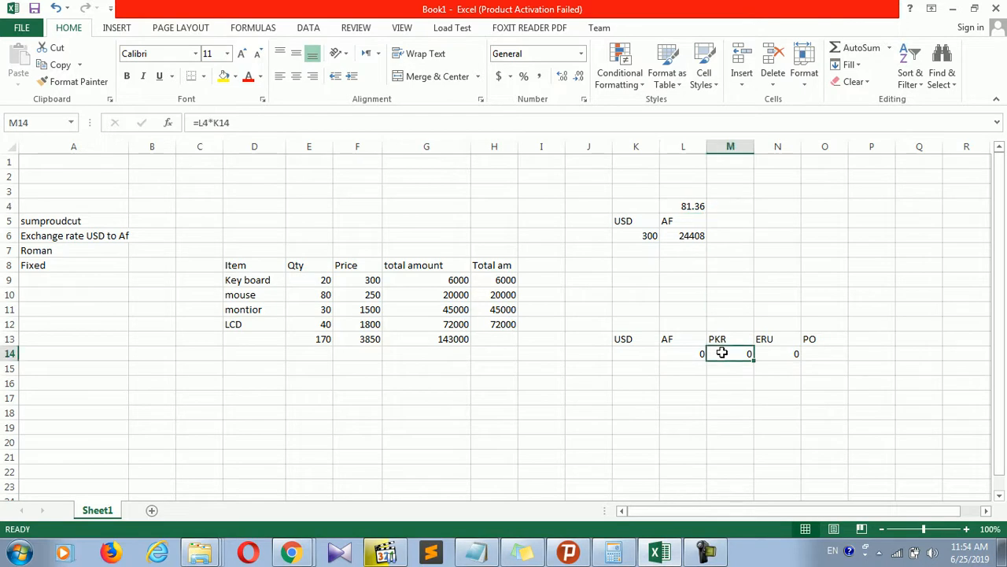
click(761, 320)
click(710, 382)
click(730, 300)
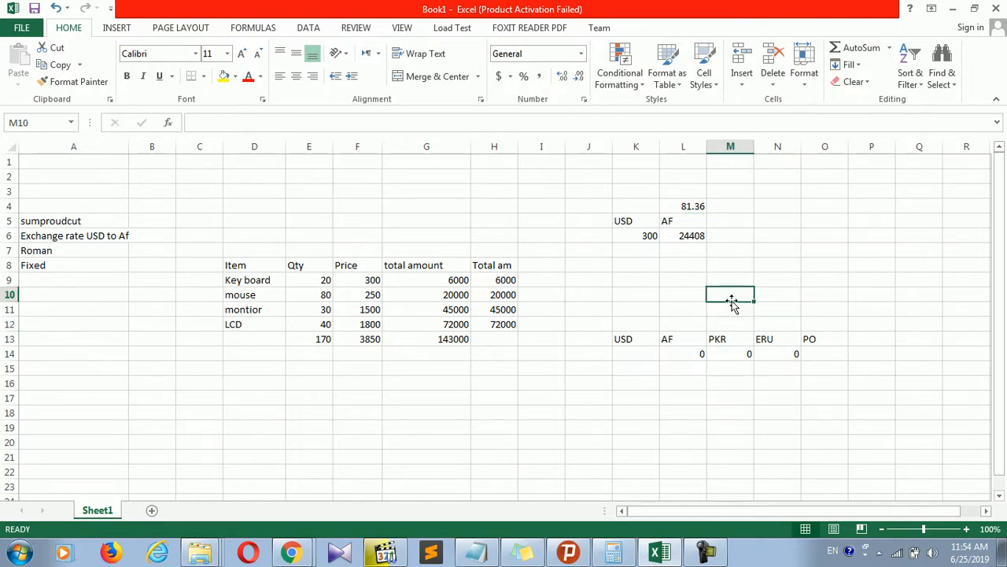
click(678, 319)
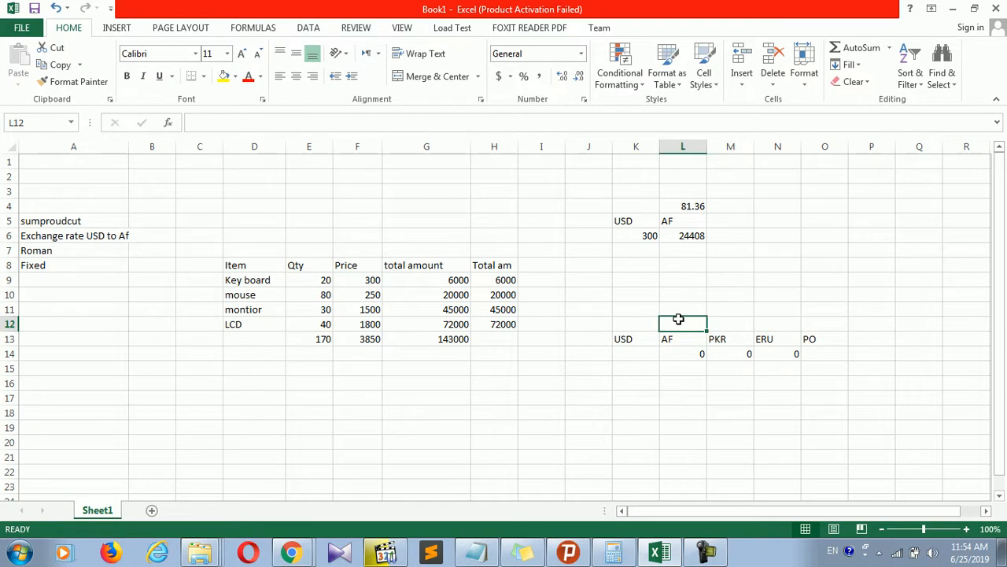
Step: Enter 158 as the PKR exchange rate in cell M11
click(726, 351)
click(726, 313)
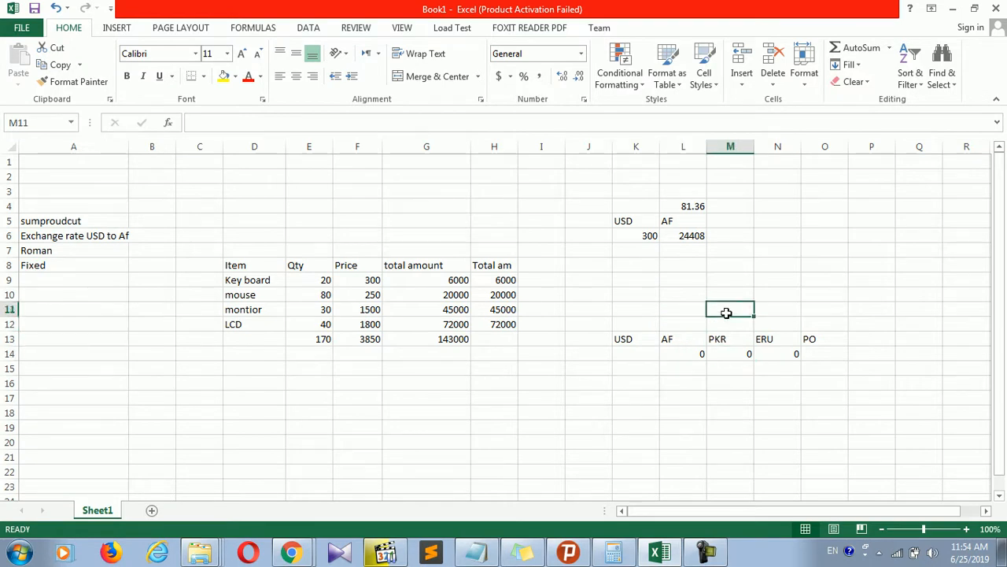
text(15)
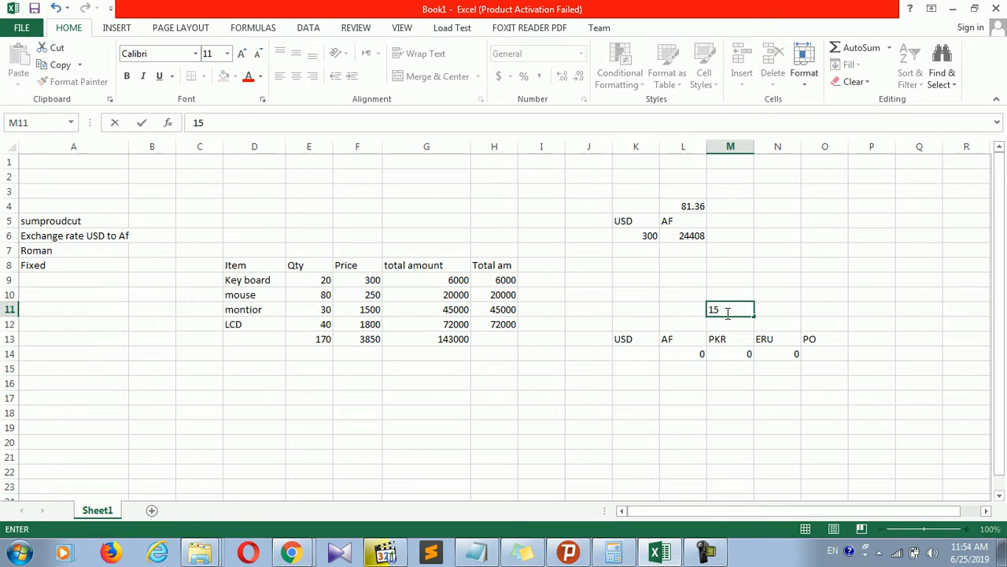
click(724, 339)
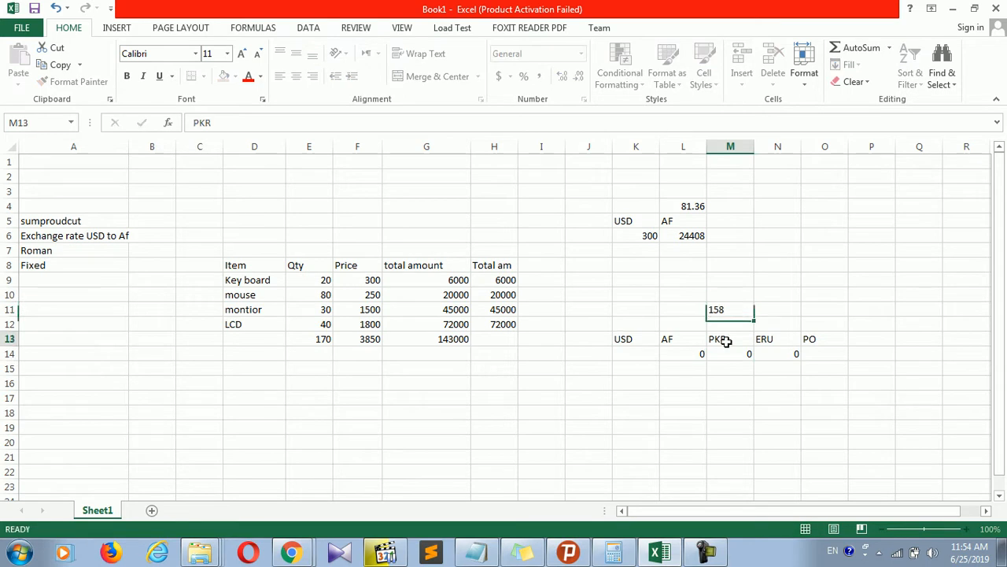
Step: Enter 91 as the ERU exchange rate in cell N11
click(769, 309)
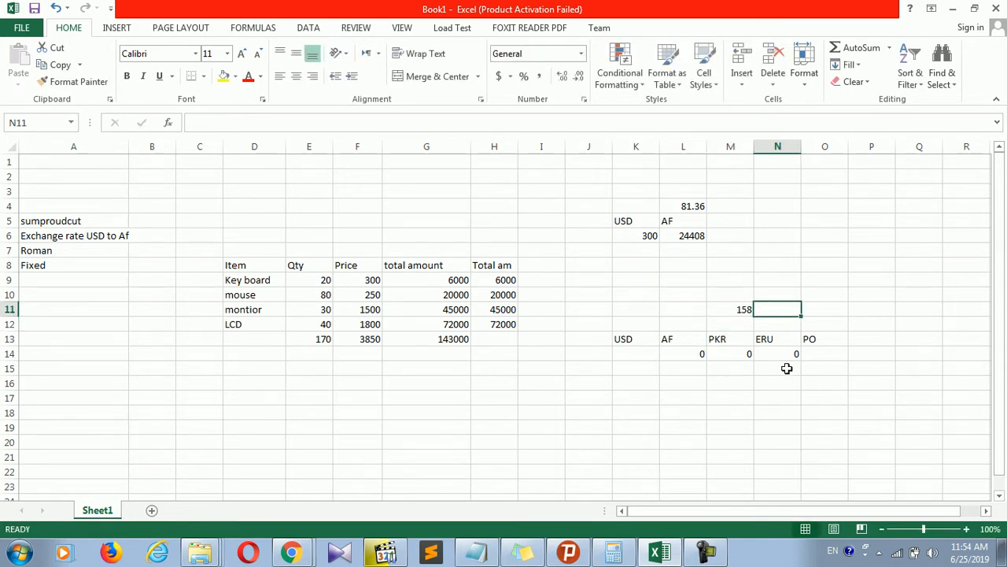
text(9)
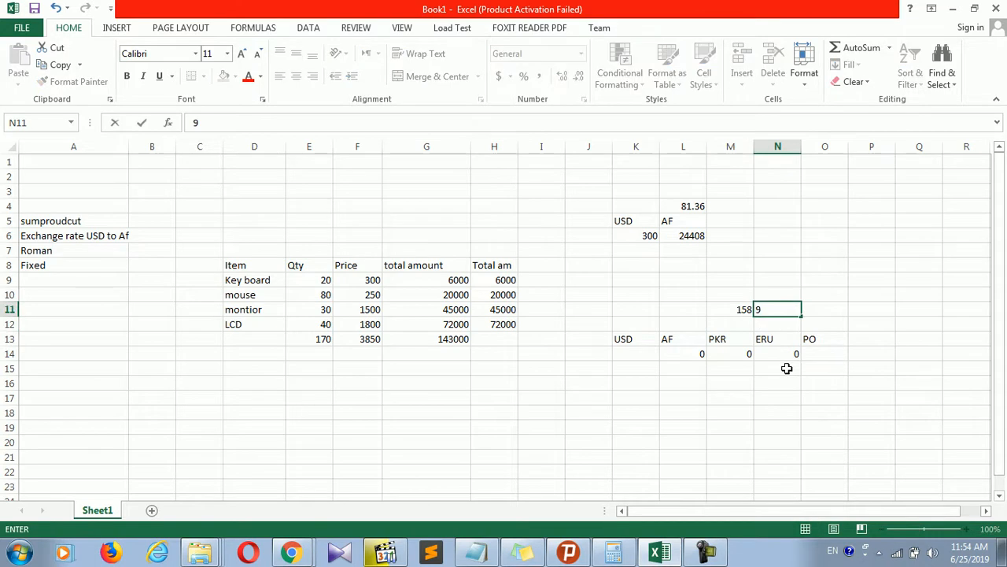
text(1)
click(785, 325)
click(736, 311)
click(695, 309)
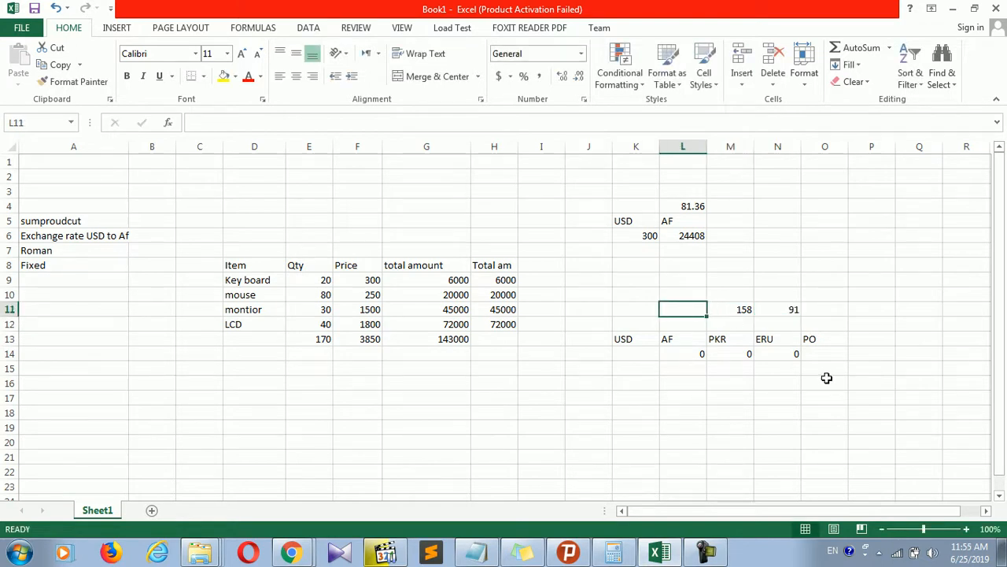
Step: Enter the PO conversion formula =L4*K14 in cell O14
click(821, 355)
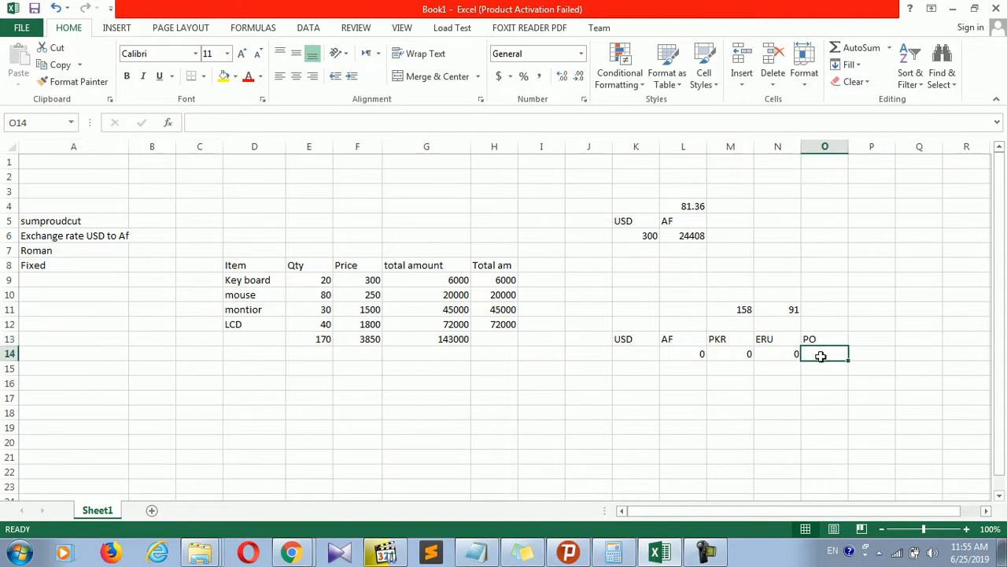
text(=)
click(692, 205)
text(*)
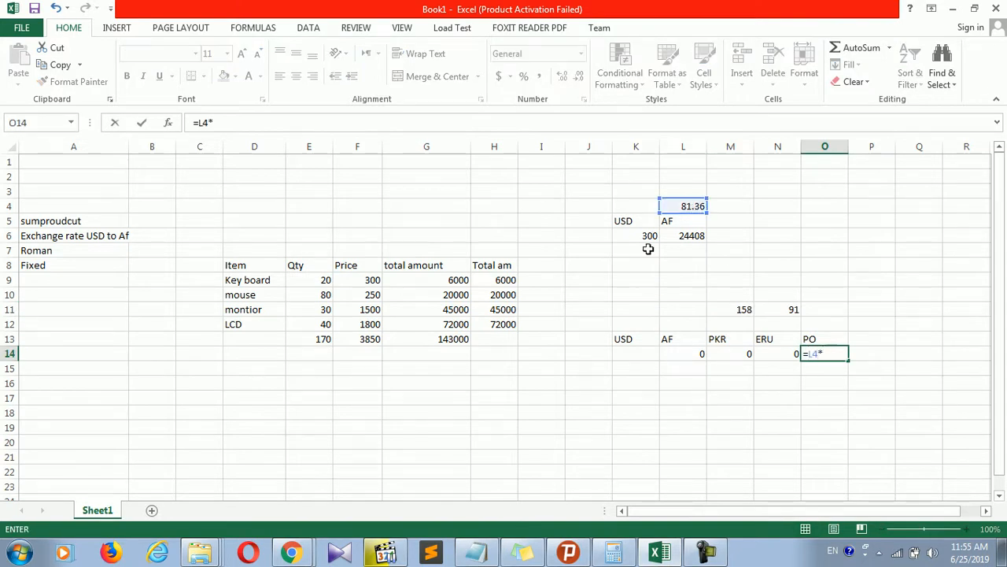
click(625, 355)
key(Return)
Step: Enter 1 as the USD amount in cell K14
click(626, 355)
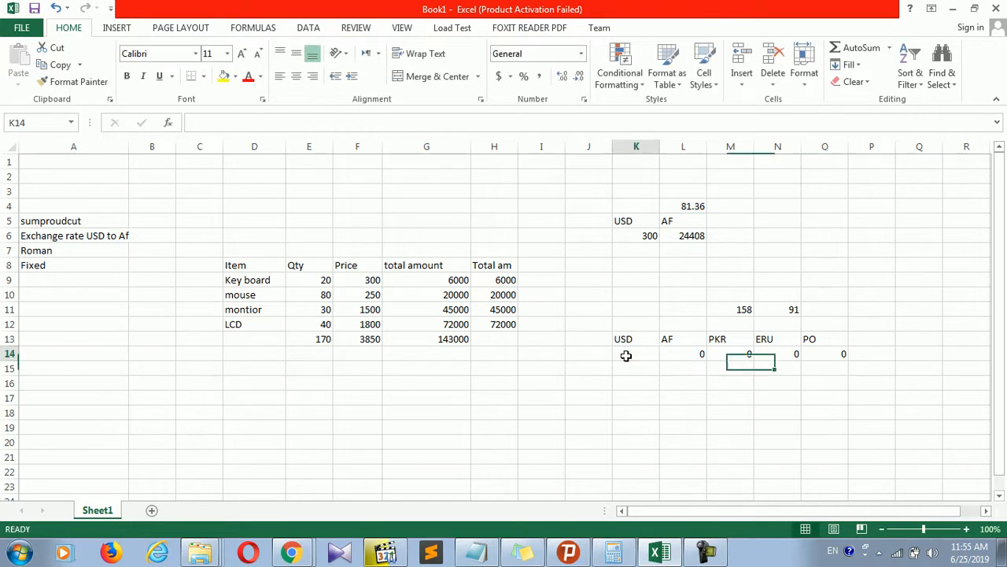
text(1)
key(Return)
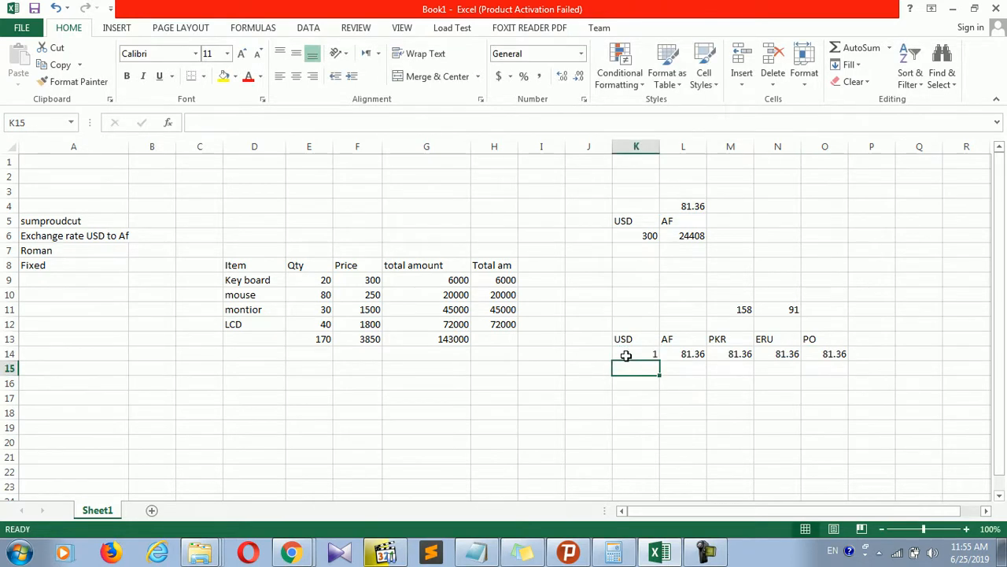
Step: Remove the rate reference from the AF formula in L14 and pick L4 again, giving =L4*K14
double_click(690, 353)
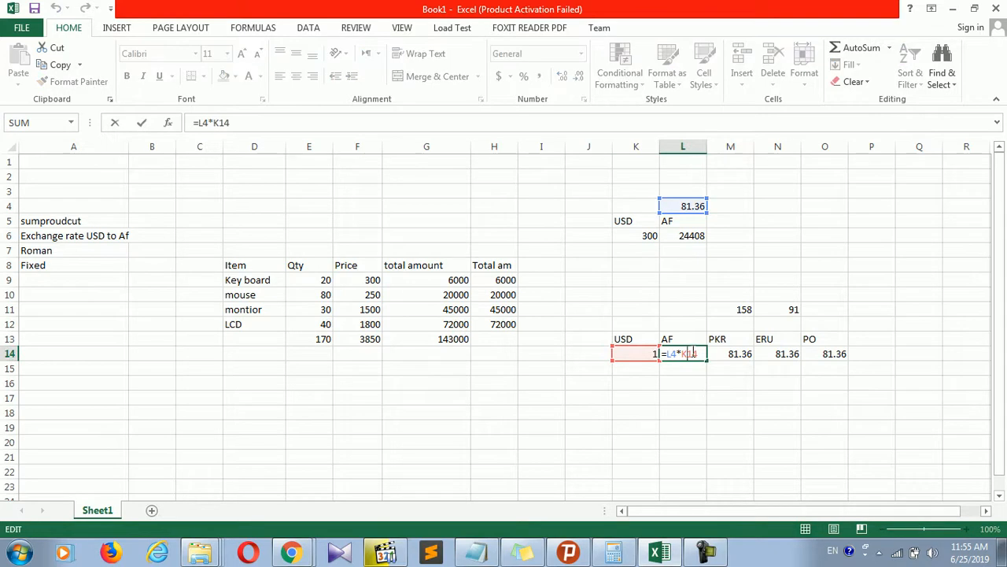
key(BackSpace)
key(BackSpace)
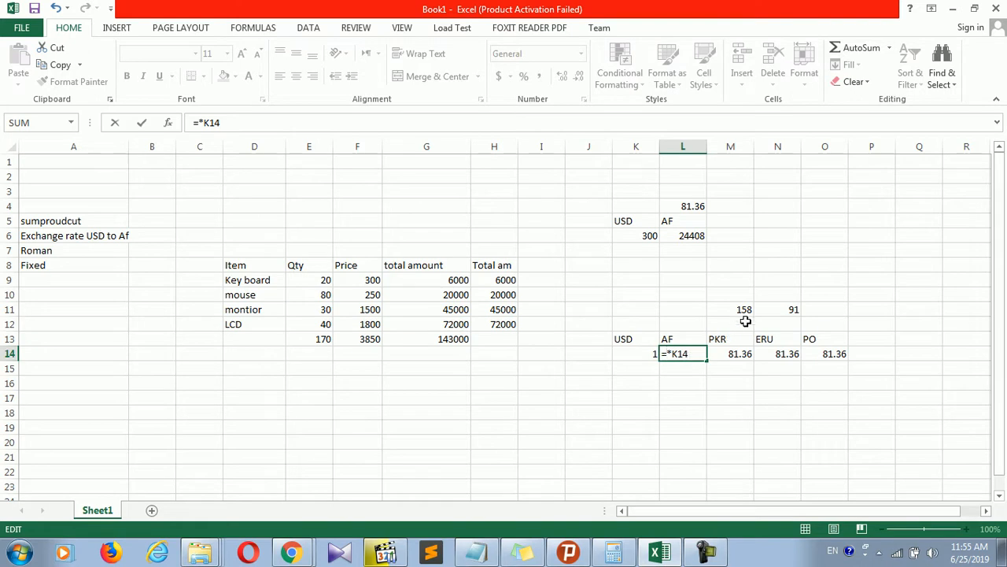
click(693, 206)
key(Return)
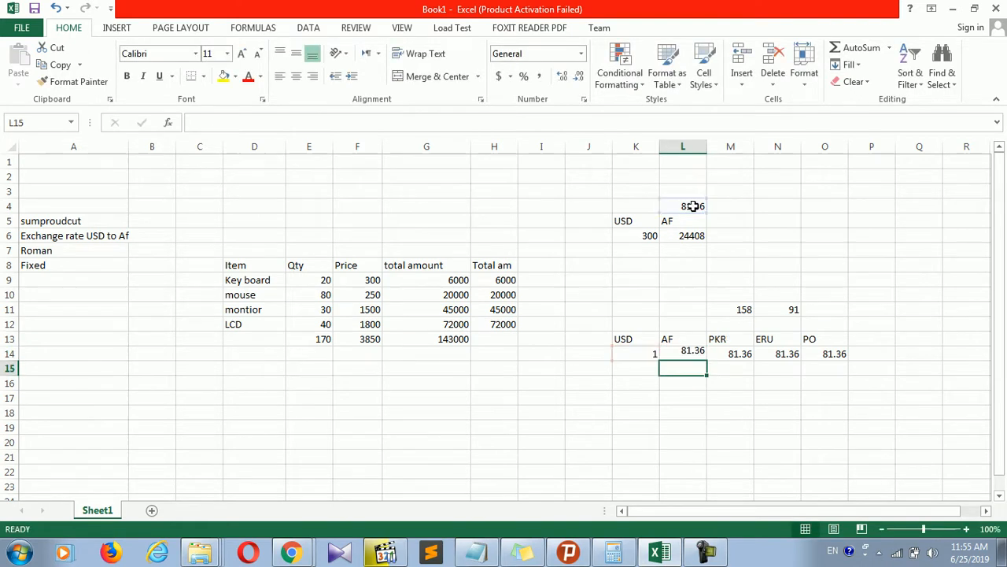
Step: Change the PKR formula in M14 to =M11*K14 so that it uses the PKR rate
click(744, 355)
double_click(745, 356)
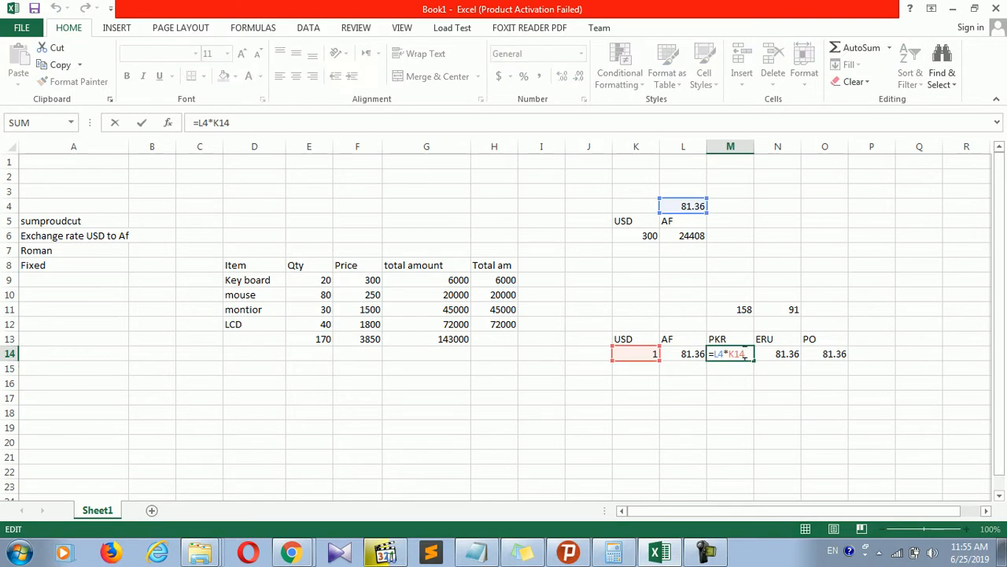
key(BackSpace)
key(BackSpace)
click(744, 308)
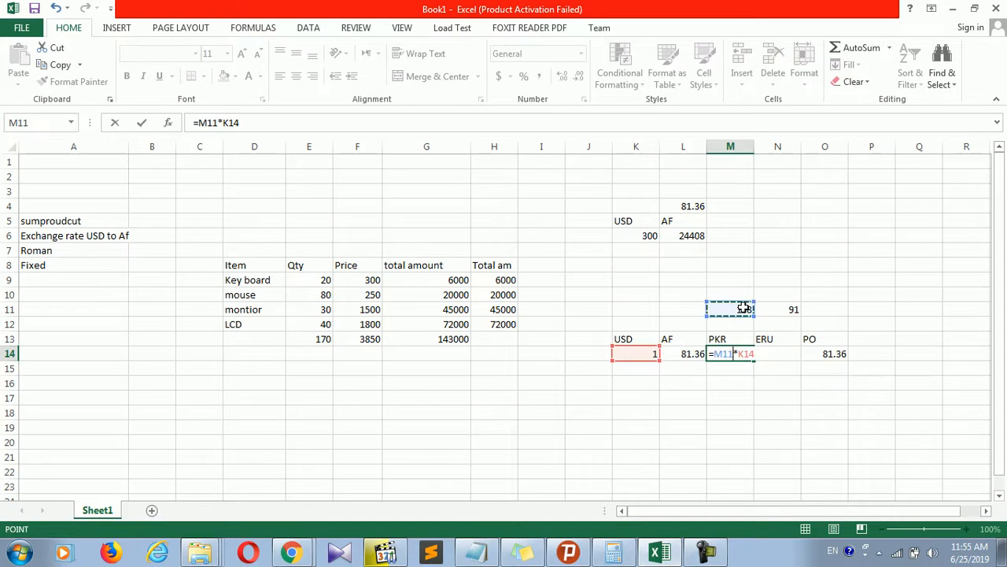
key(Return)
drag(743, 308, 741, 367)
click(741, 365)
Step: Change the ERU formula in N14 to =N11*K14
click(780, 366)
double_click(787, 353)
drag(765, 354, 772, 353)
key(BackSpace)
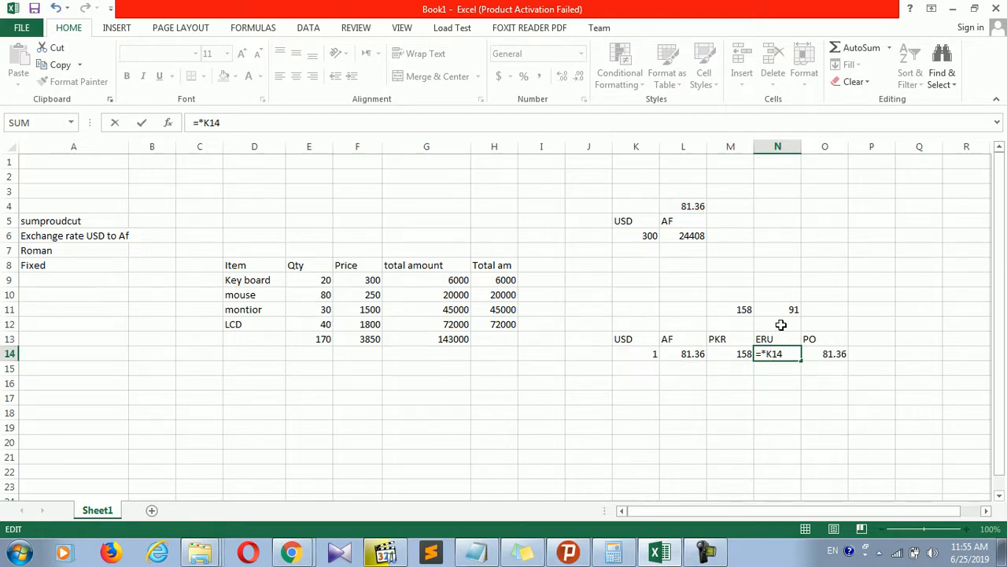
click(787, 311)
key(Return)
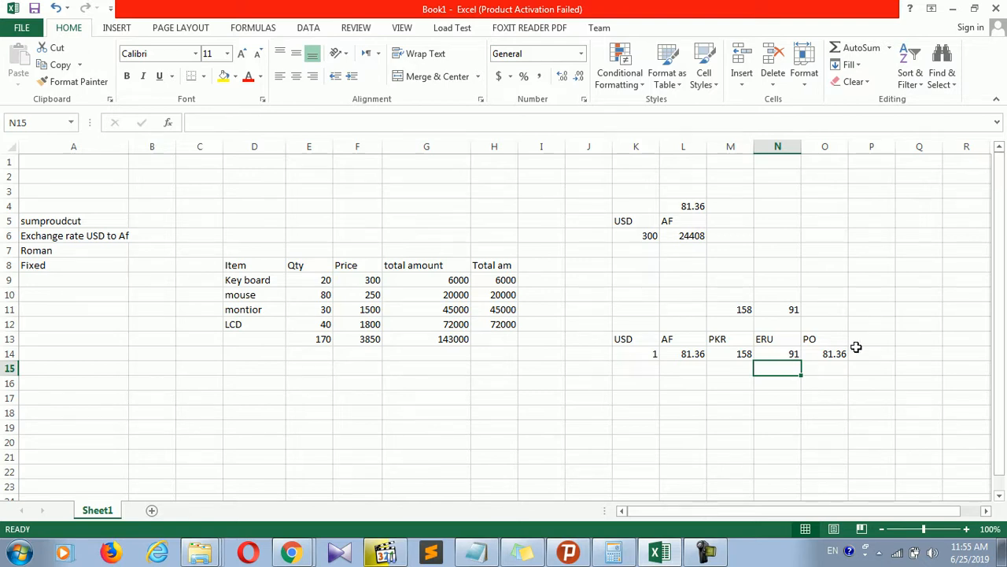
Step: Calculate the USD to ERU rate in cell N9 with the formula =91/81.36
click(811, 311)
click(793, 309)
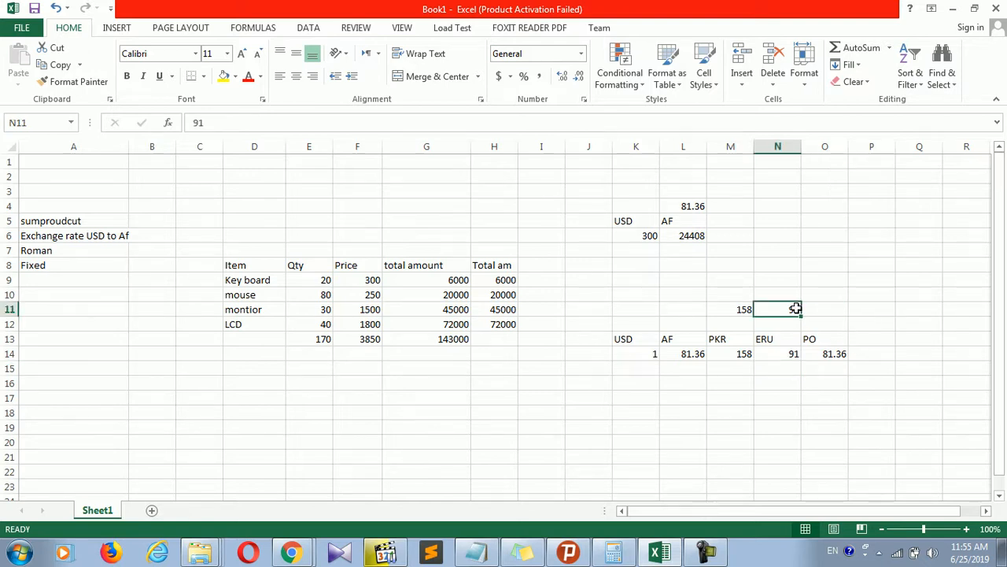
click(794, 283)
text(=91/)
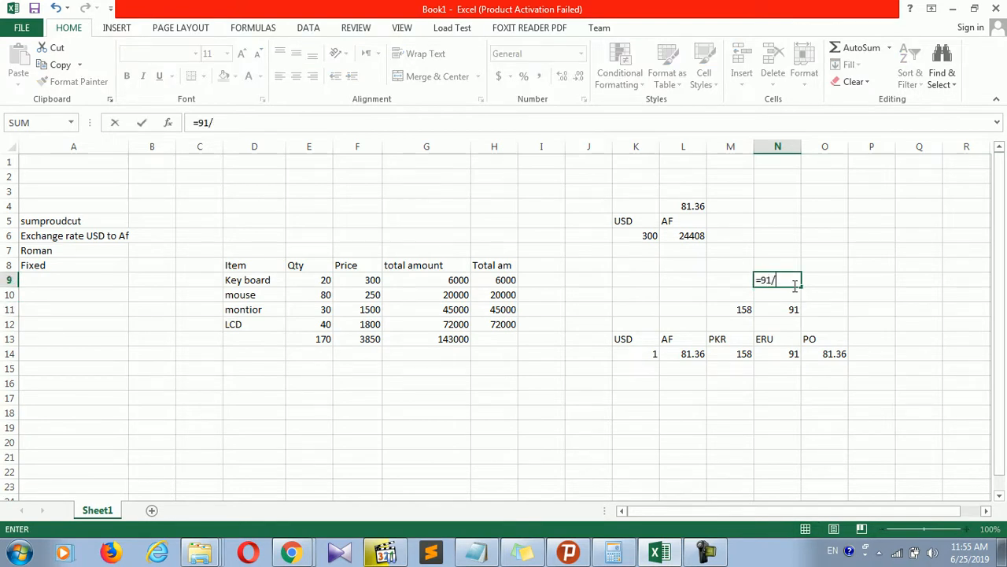
text(81.36)
key(Return)
click(776, 279)
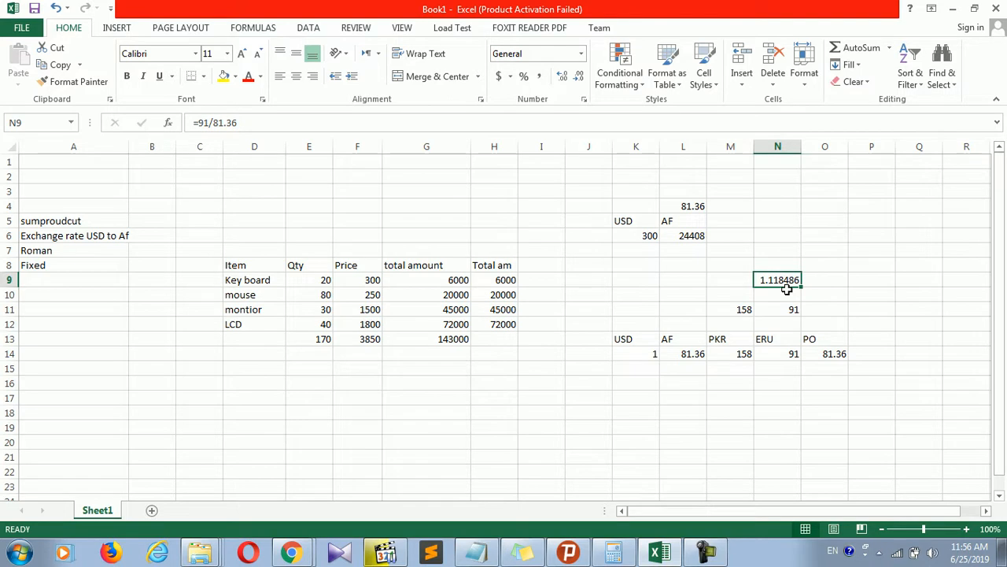
Step: Change the ERU formula in N14 to =N9*K14 so that it uses the calculated rate
click(775, 354)
text(=N11*K14)
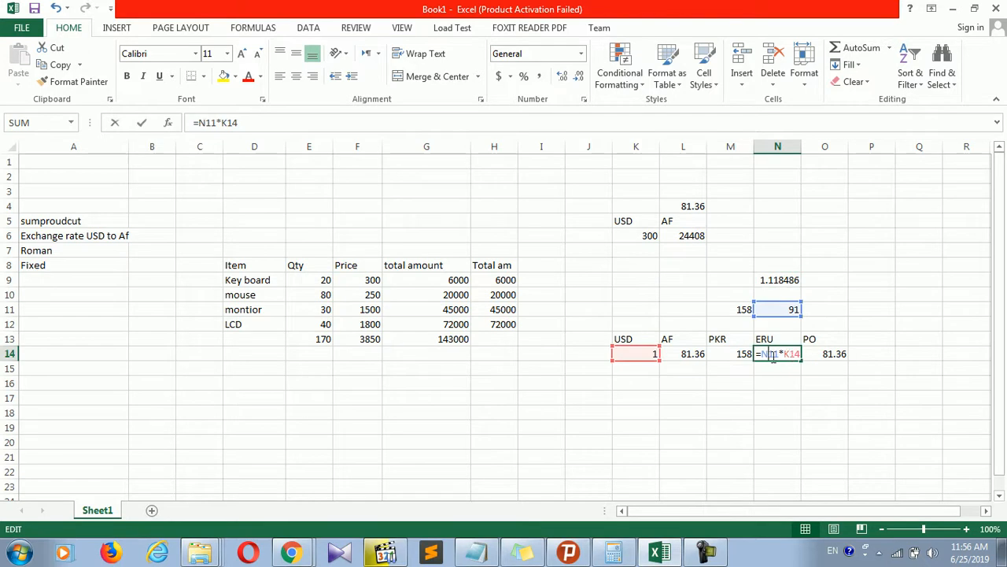
click(778, 354)
key(BackSpace)
key(BackSpace)
key(BackSpace)
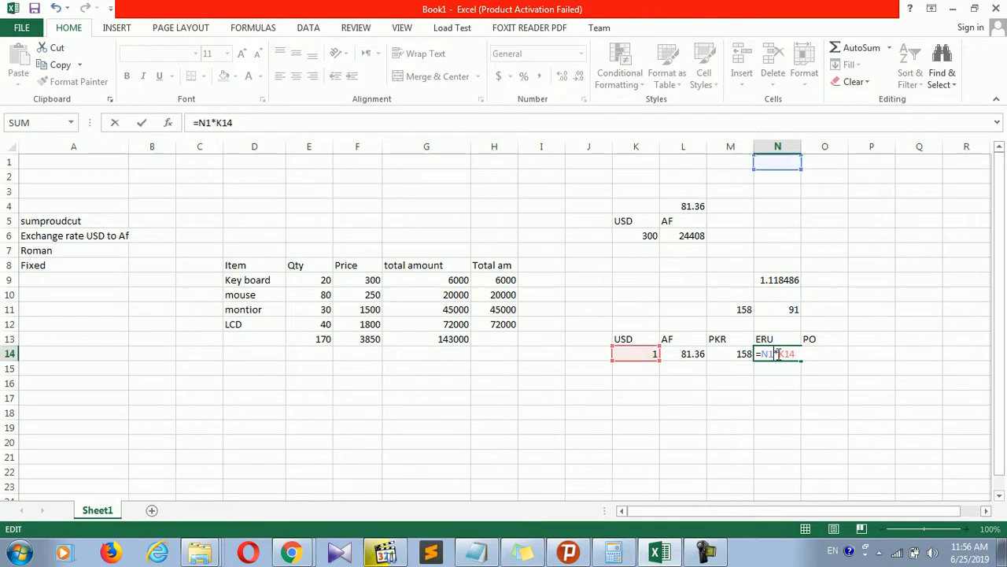
click(779, 280)
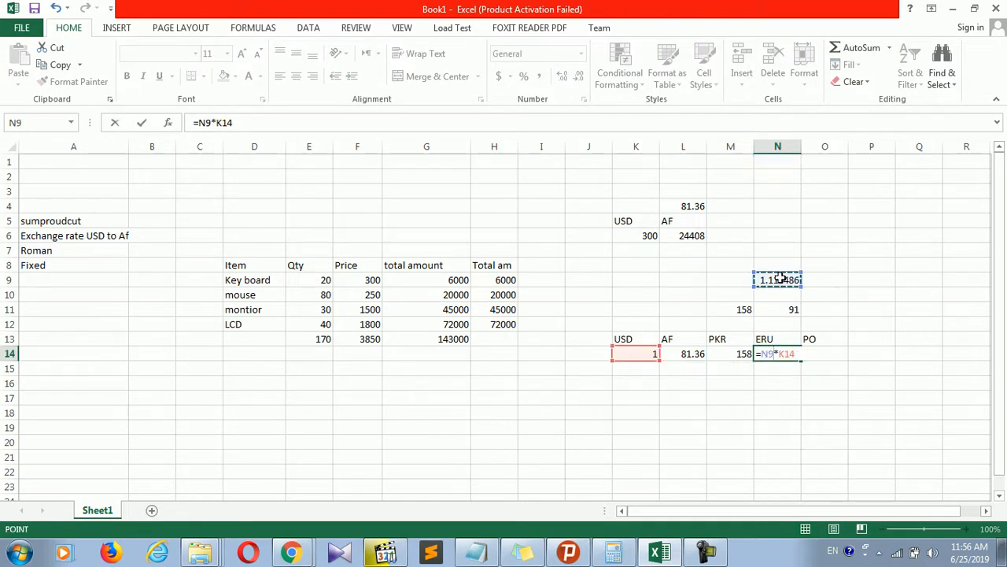
key(Return)
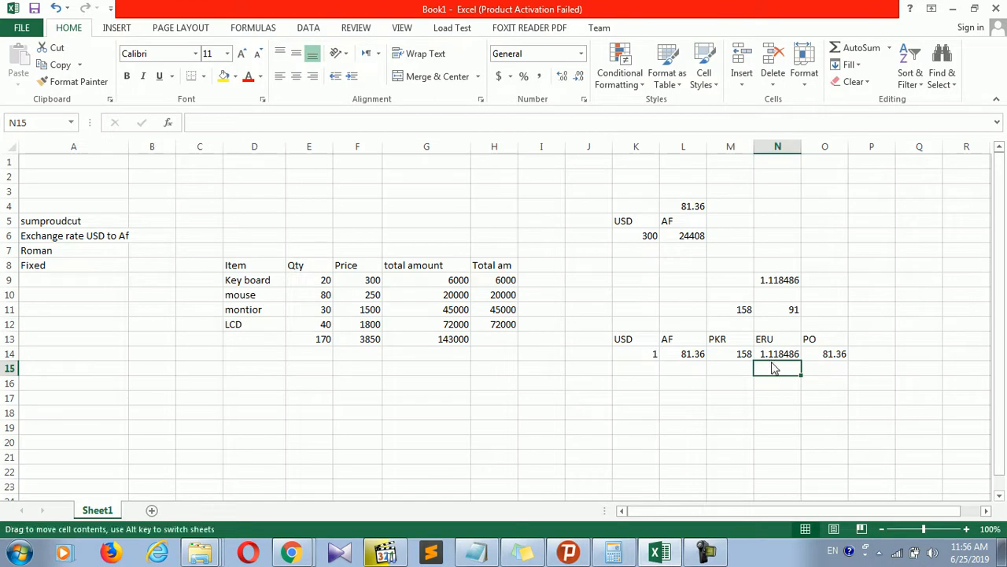
click(663, 339)
click(806, 354)
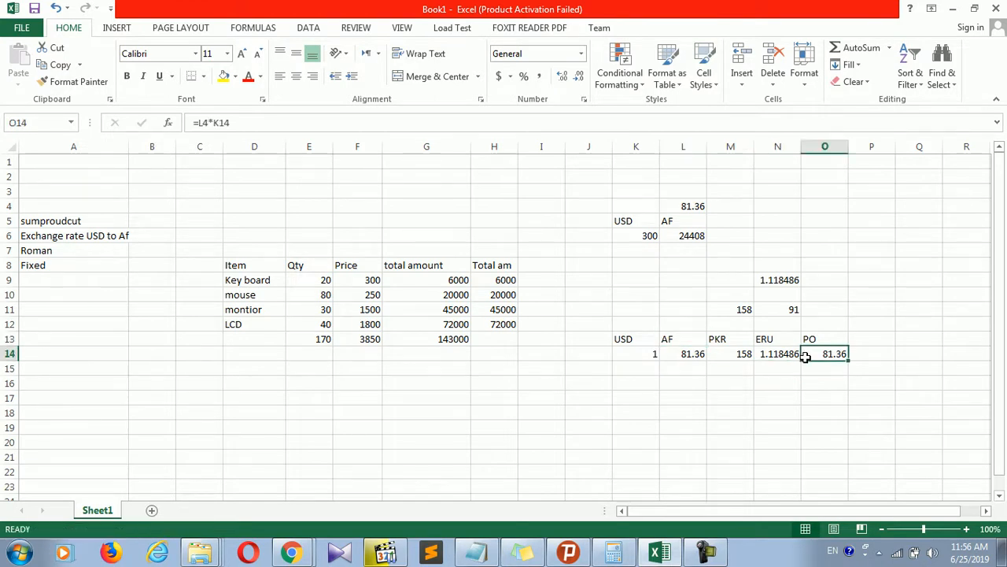
click(792, 354)
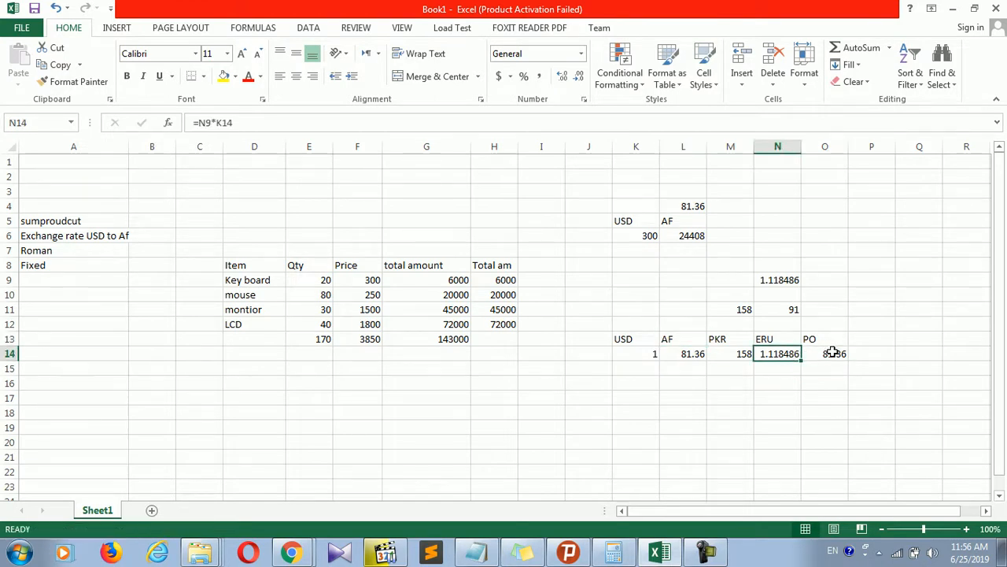
double_click(830, 353)
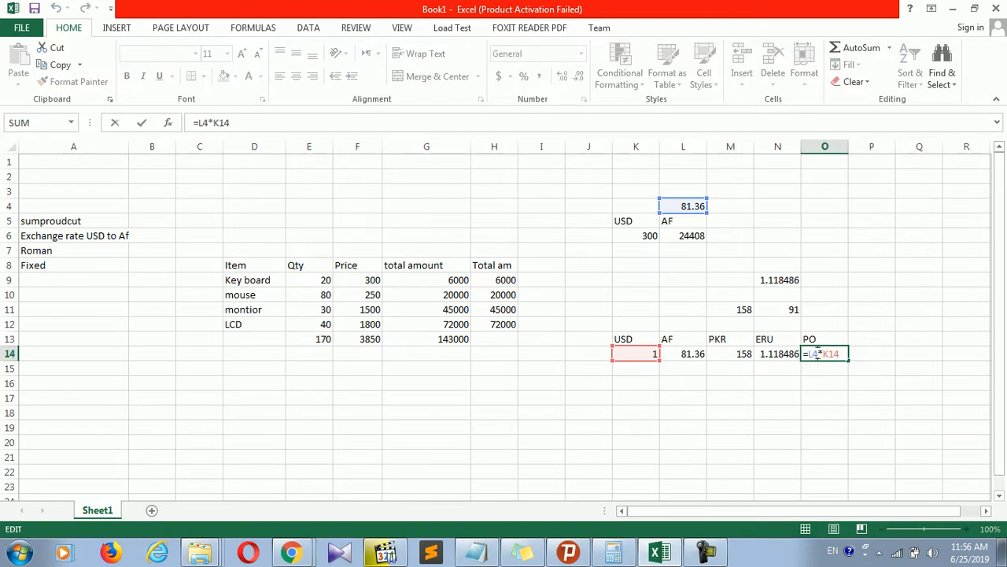
key(BackSpace)
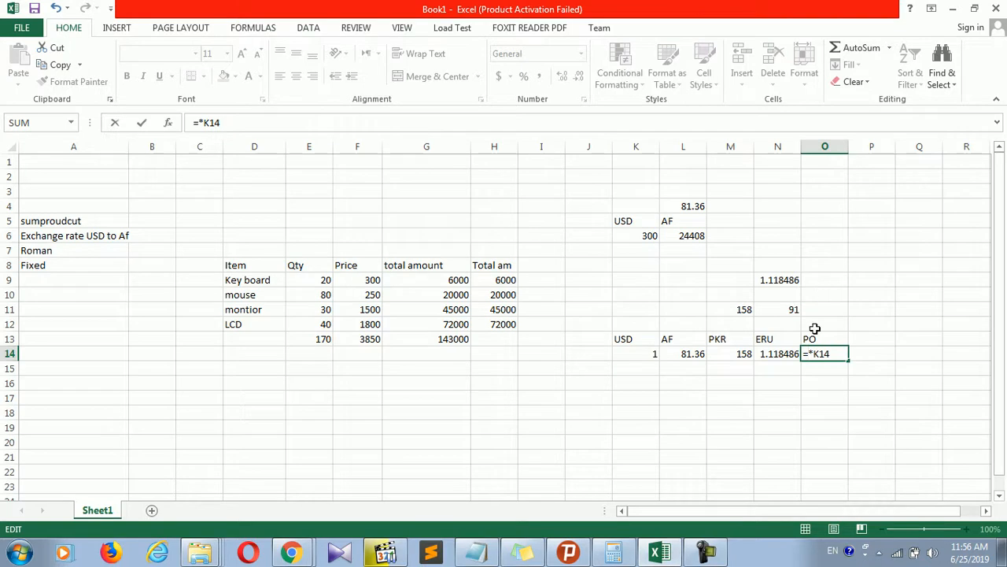
key(Escape)
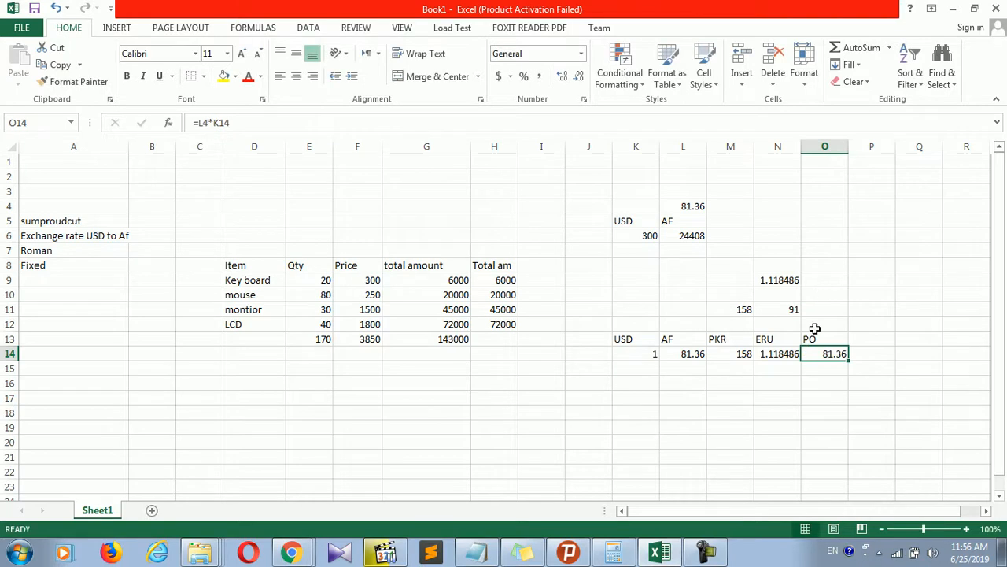
Step: Enter 98 as the PO exchange rate in cell O9
click(810, 287)
text(98)
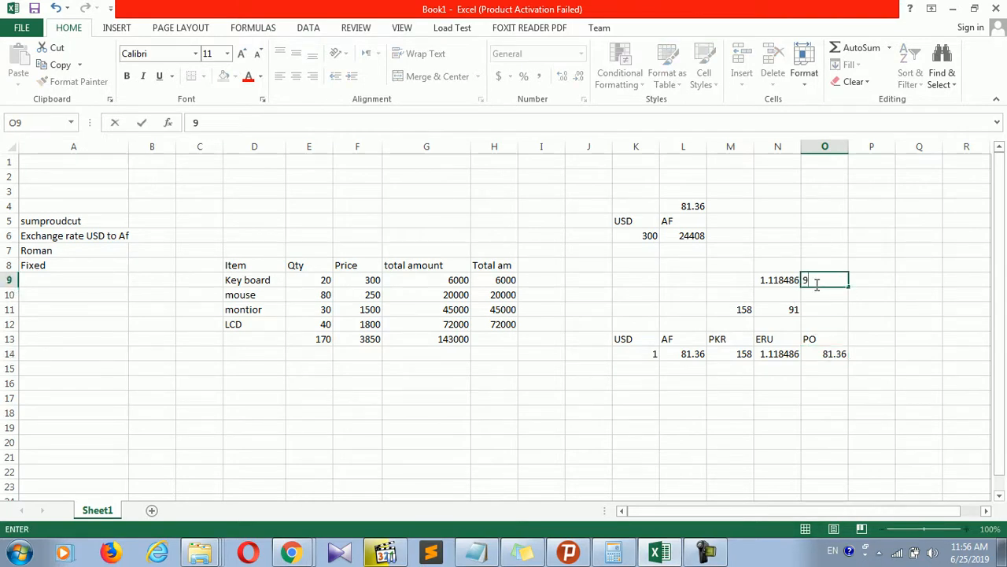
click(842, 364)
click(840, 353)
click(841, 282)
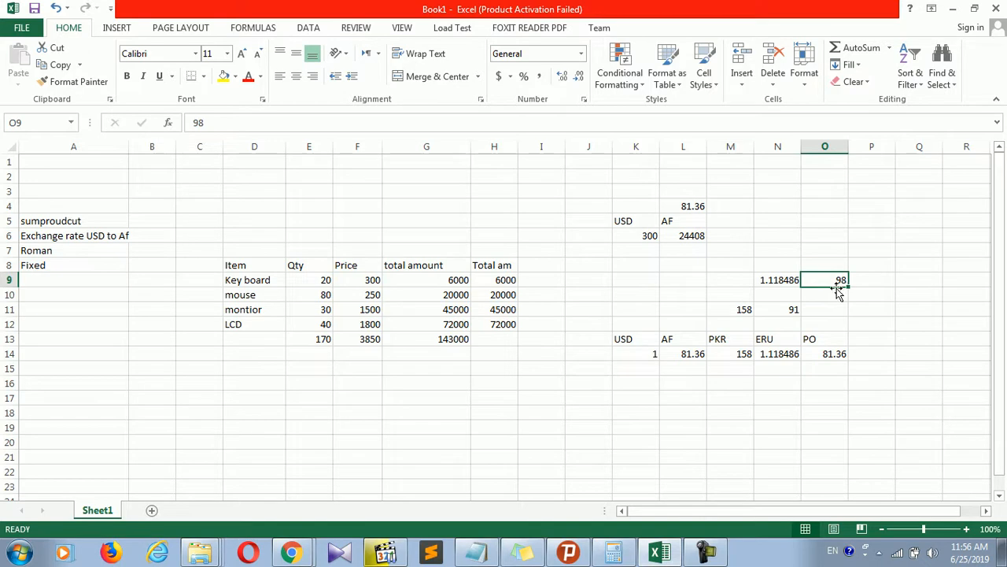
Step: Calculate the USD to PO rate in cell O10 with the formula =O9/L4
click(834, 299)
text(=)
click(841, 280)
text(/)
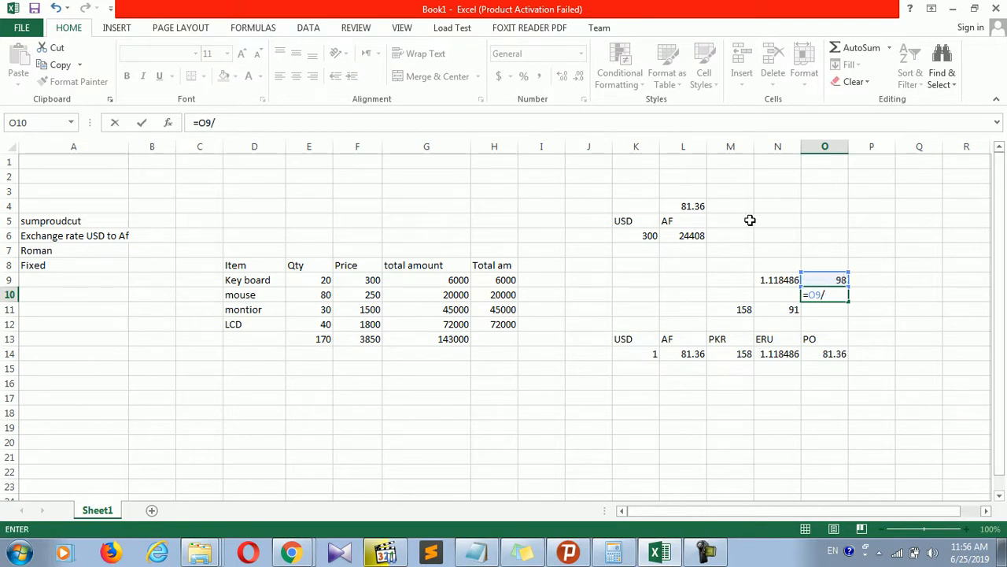
click(696, 206)
key(Return)
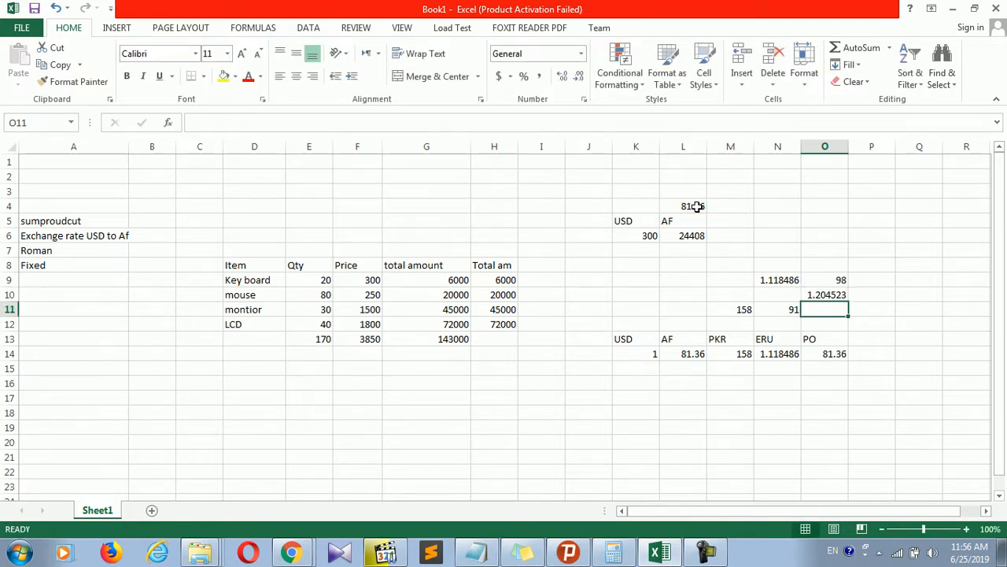
Step: Change the PO formula in O14 to =O10*K14 so that it uses the calculated rate
click(831, 295)
double_click(837, 353)
drag(842, 353, 820, 354)
click(818, 353)
key(BackSpace)
key(BackSpace)
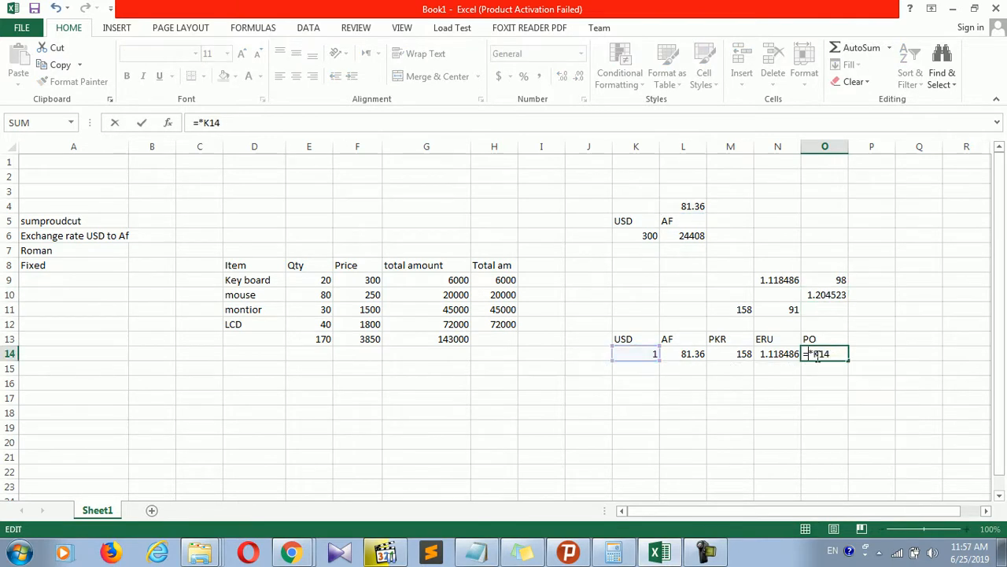
click(823, 296)
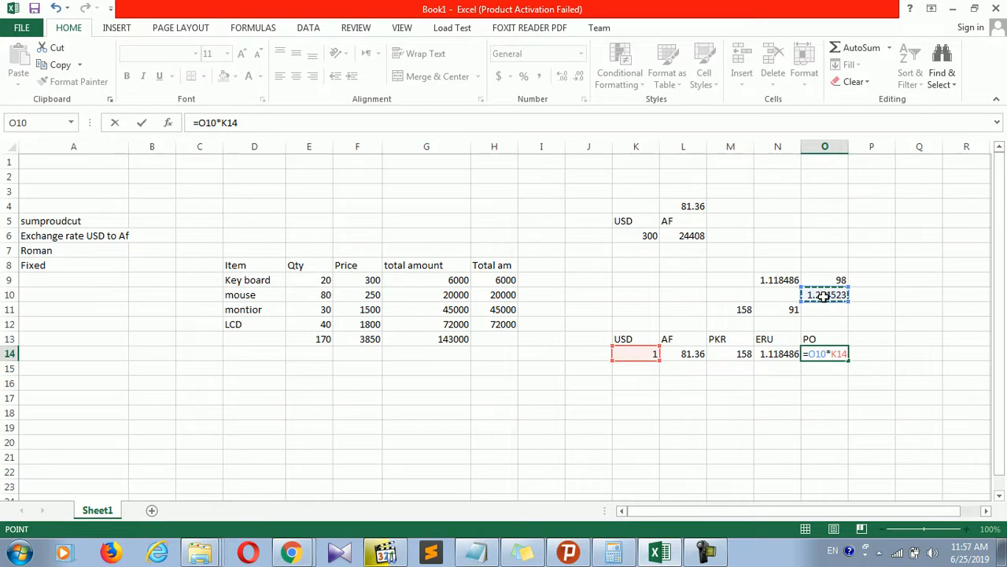
key(Return)
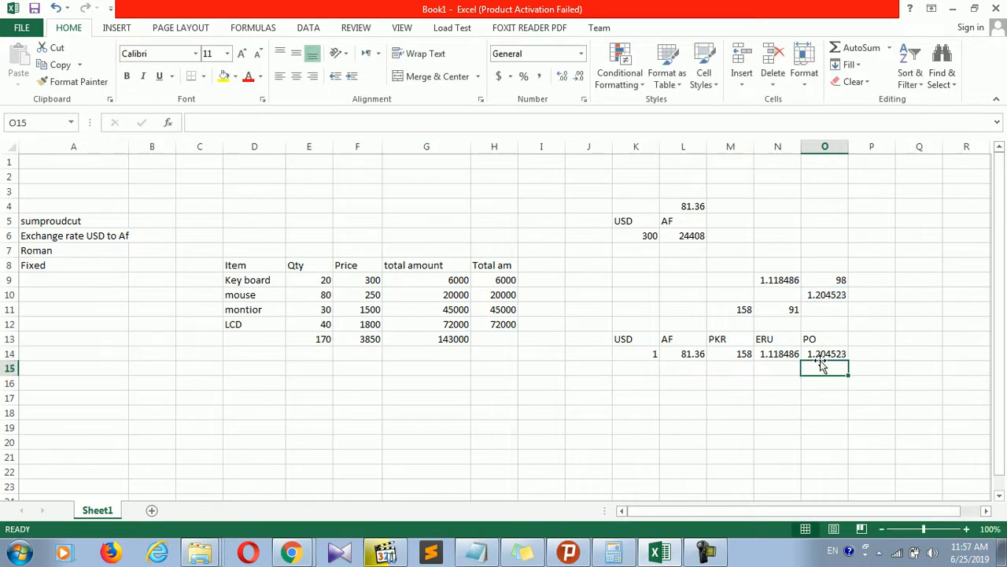
Step: Review the USD amount and the AF, PKR, ERU and PO conversion formulas in row 14
click(623, 353)
click(667, 355)
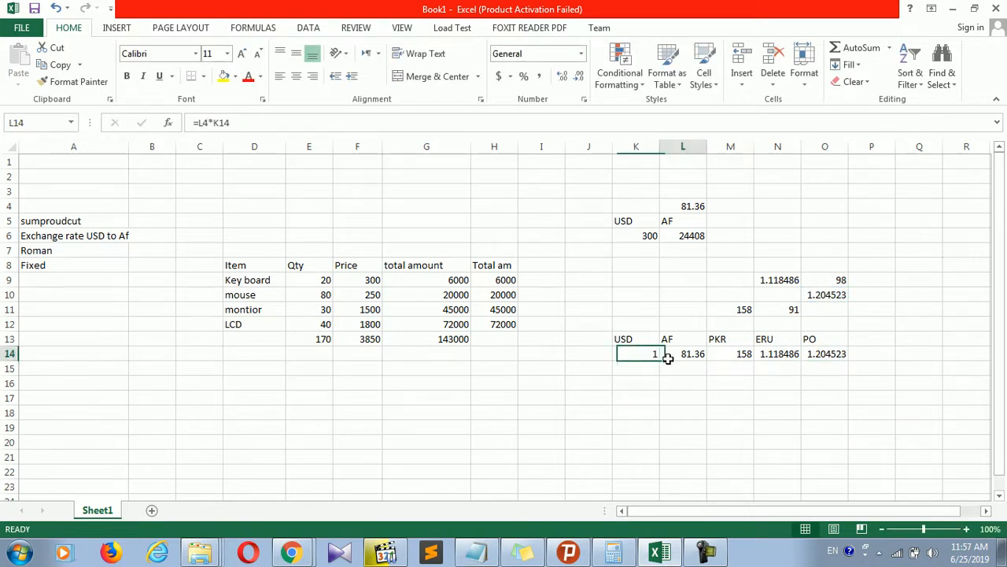
click(727, 355)
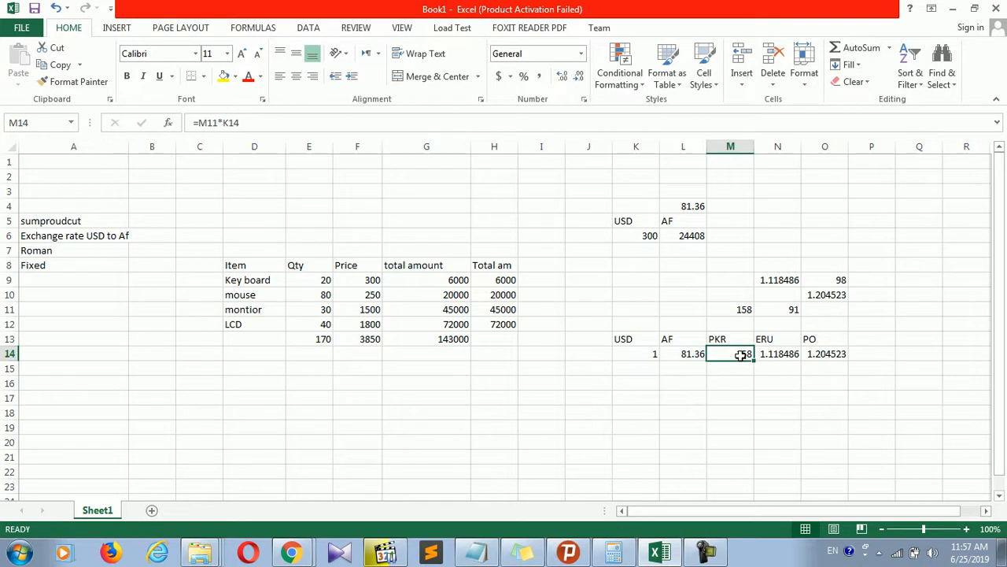
click(768, 356)
click(830, 366)
click(771, 341)
click(831, 354)
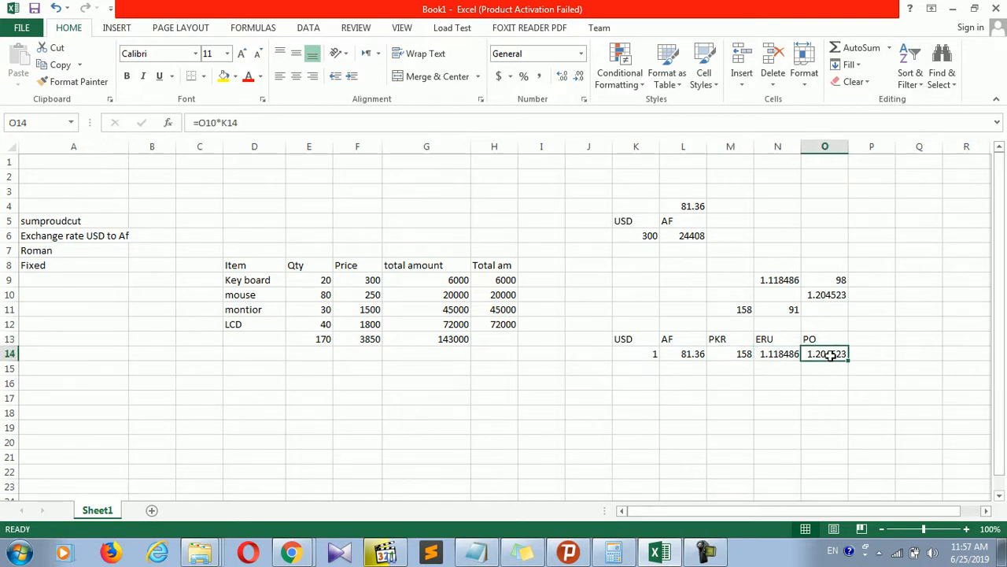
Step: Set the USD amount in K14 to 100 and check the converted AF, PKR, ERU and PO amounts
click(633, 357)
text(100)
key(Return)
click(680, 352)
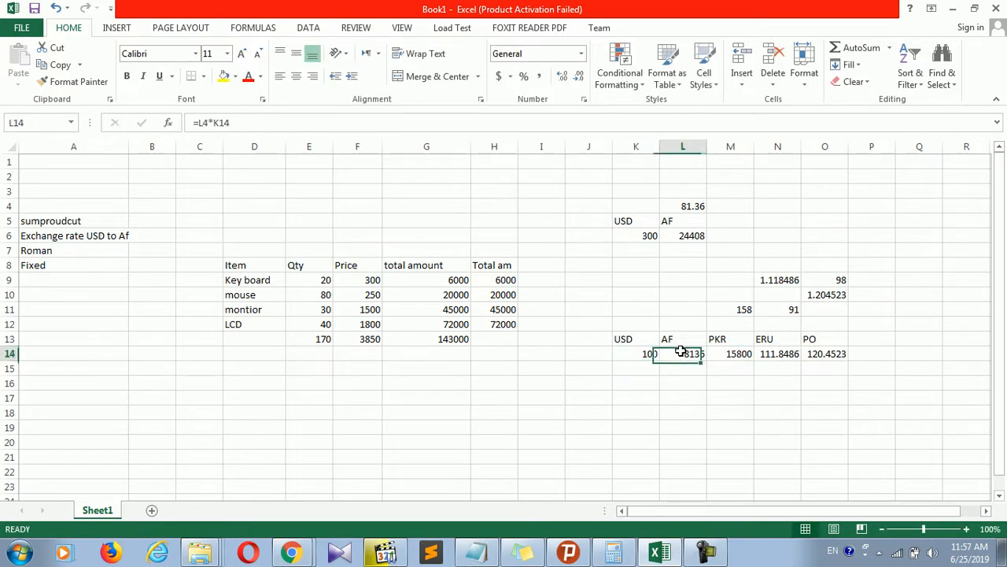
click(735, 354)
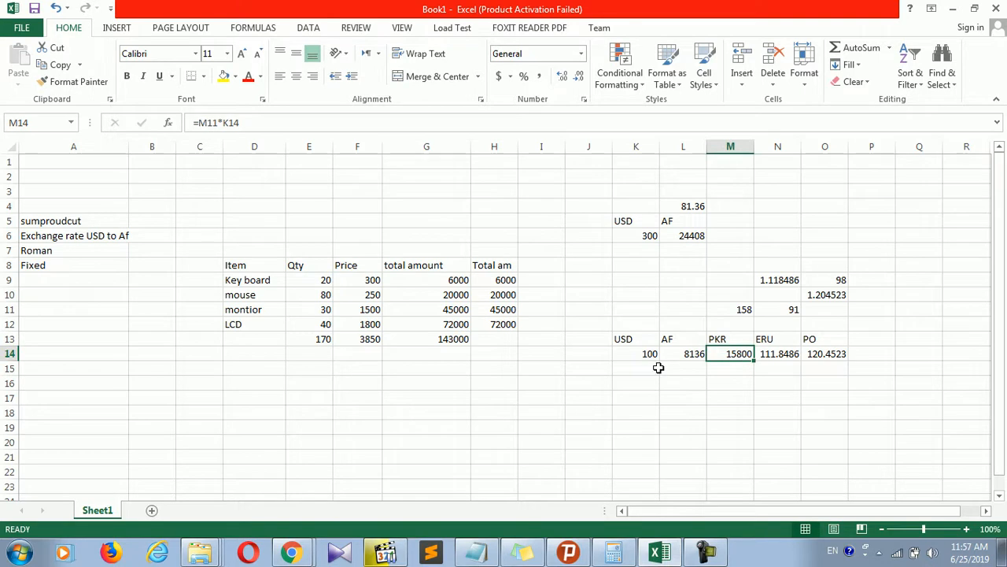
click(785, 354)
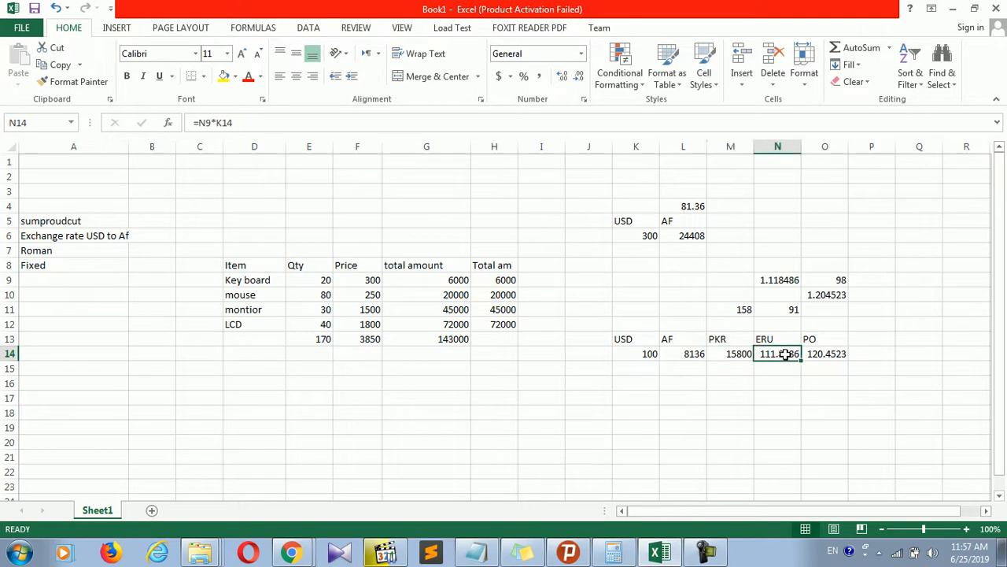
click(819, 354)
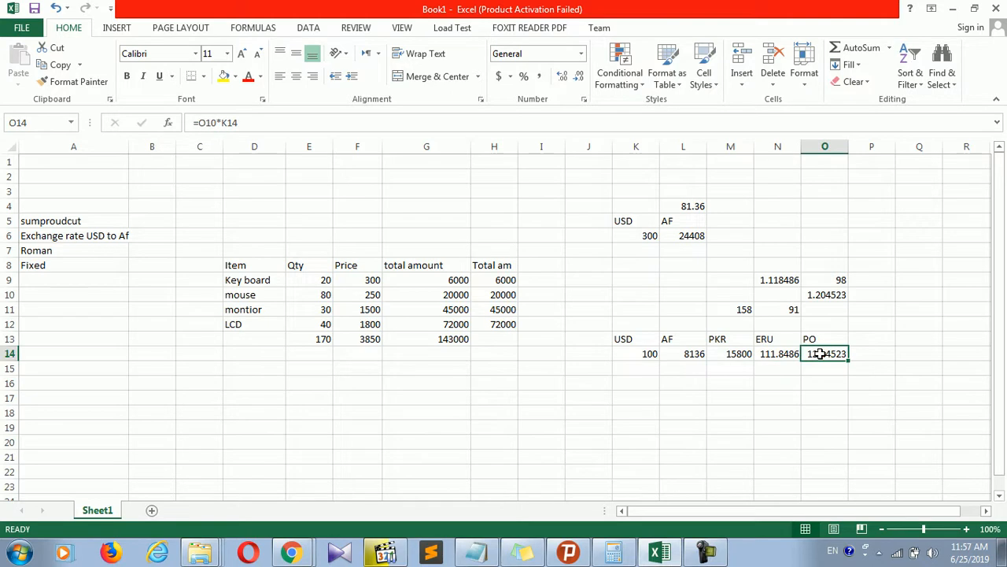
click(693, 358)
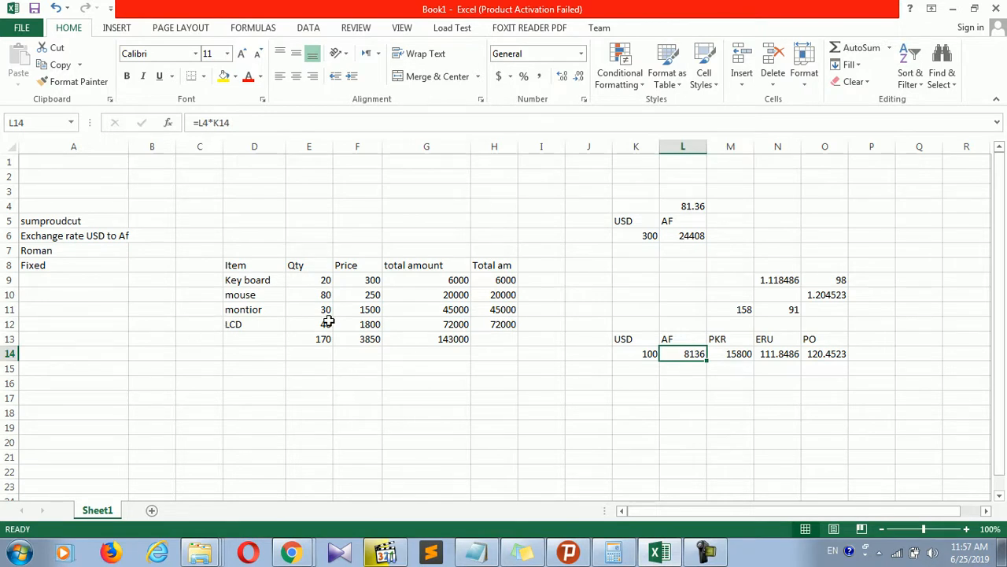
Step: Enter the numbers 1 to 6 down cells C17 to C22 for the Roman example
click(151, 296)
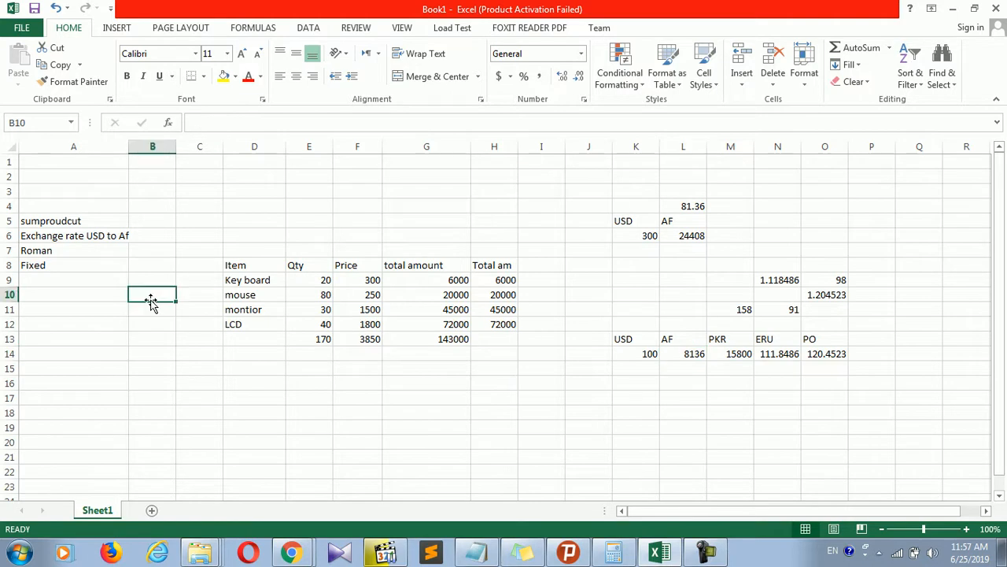
click(80, 263)
click(191, 398)
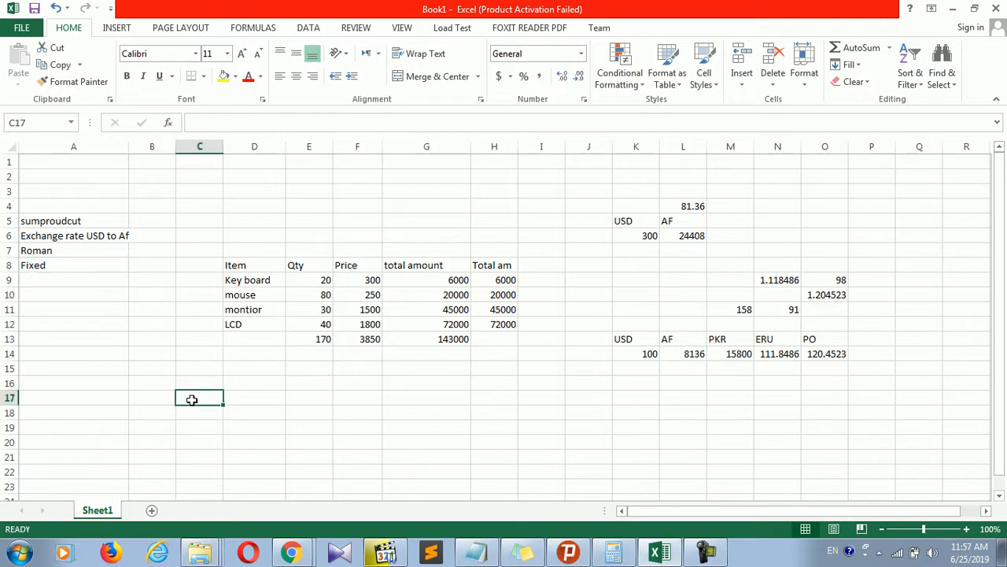
text(1)
key(Return)
text(2)
key(Return)
text(3)
key(Return)
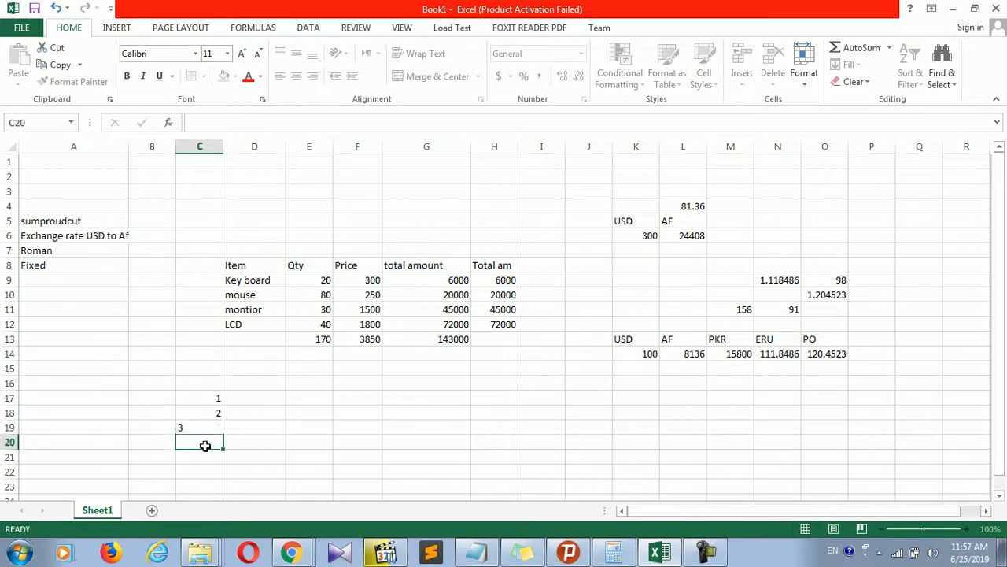
text(4)
key(Return)
text(5)
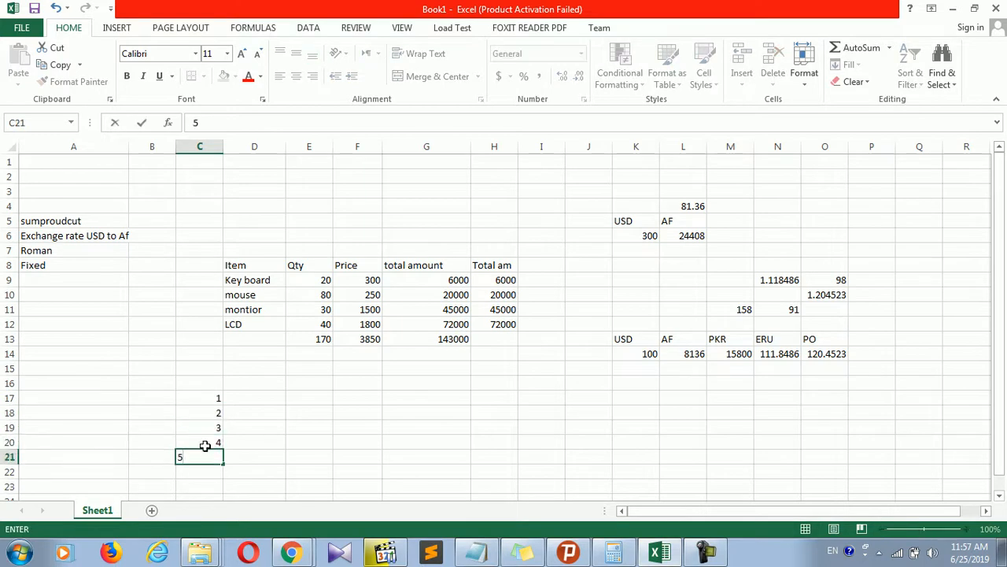
key(Return)
text(6)
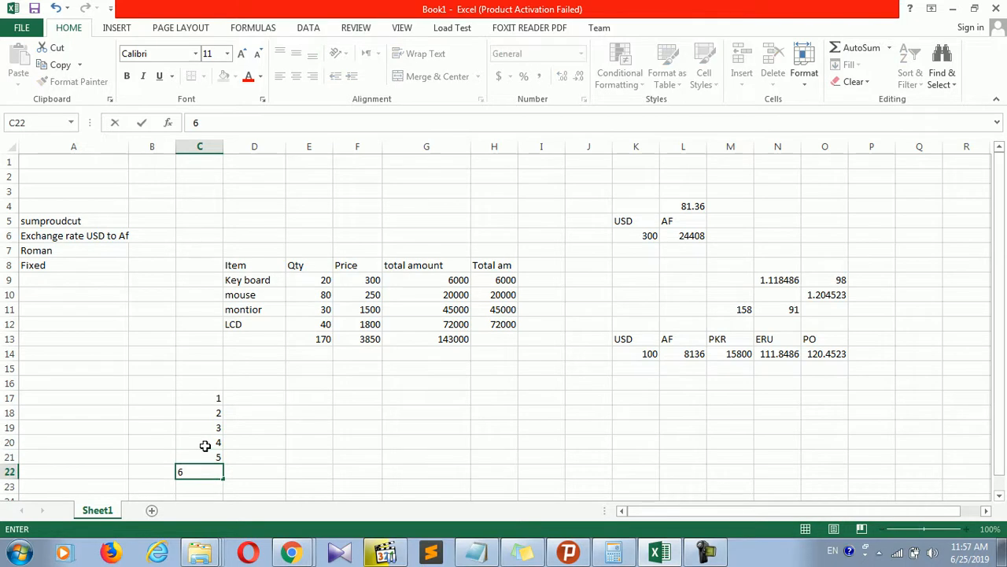
key(Right)
Step: Enter the numbers 7, 8, 9 and 10 down cells E17 to E20
key(Right)
key(Up)
key(Up)
key(Up)
key(Up)
key(Up)
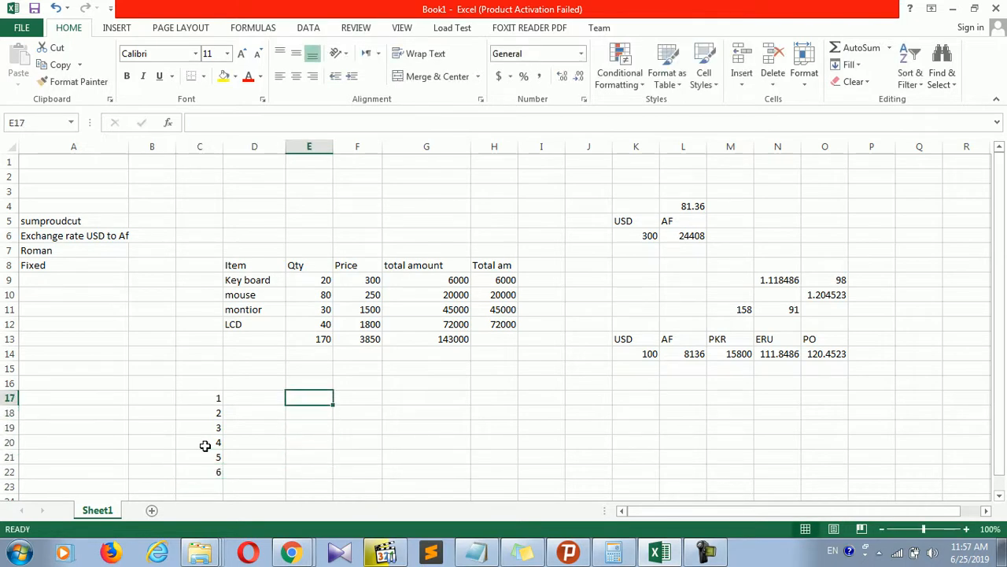
text(7)
key(Return)
text(8)
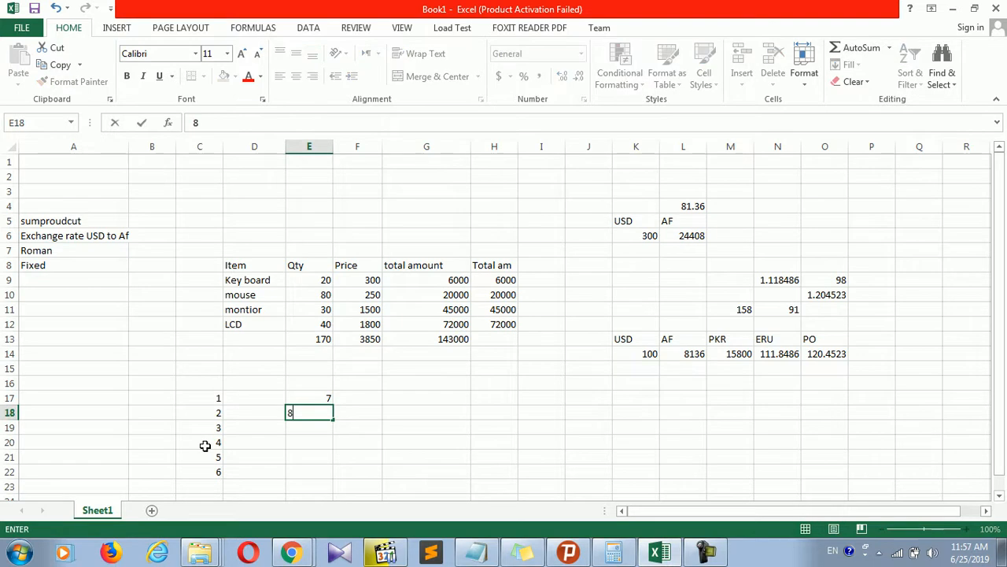
key(Return)
text(9)
key(Return)
text(10)
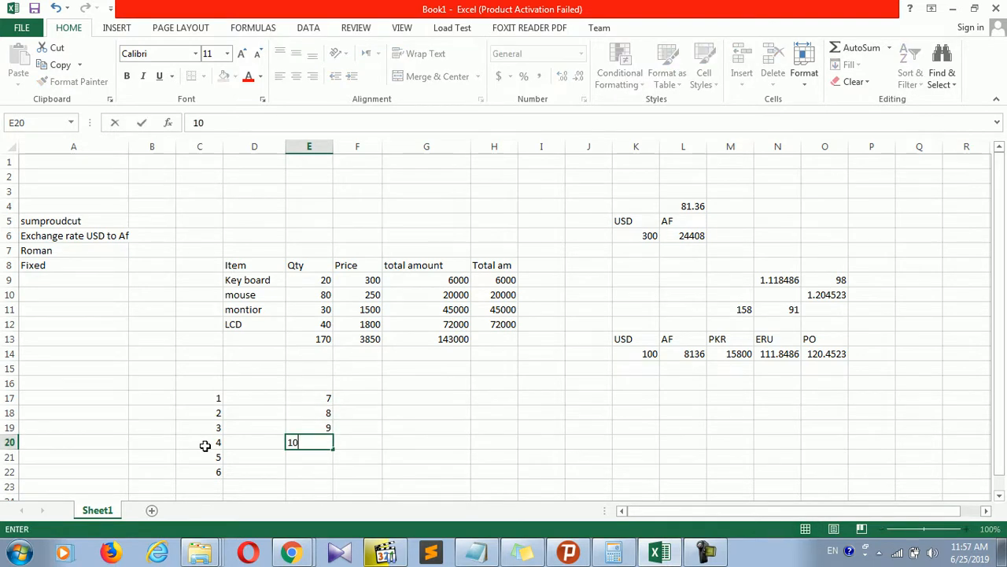
Step: Convert the number in C17 to a Roman numeral in D17 with the formula =ROMAN(C17)
click(253, 400)
text(=)
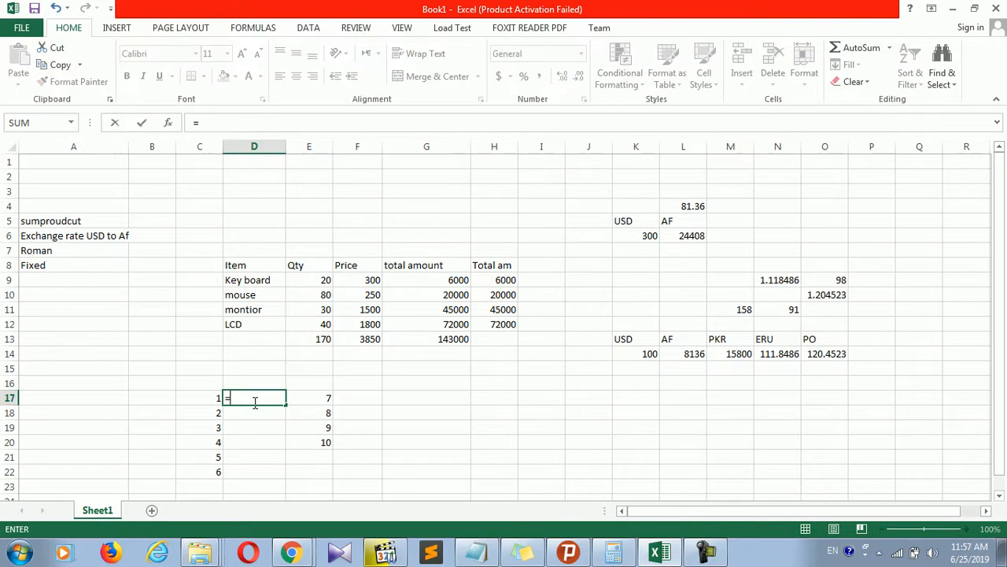
text(roam)
key(BackSpace)
key(BackSpace)
key(BackSpace)
text(man)
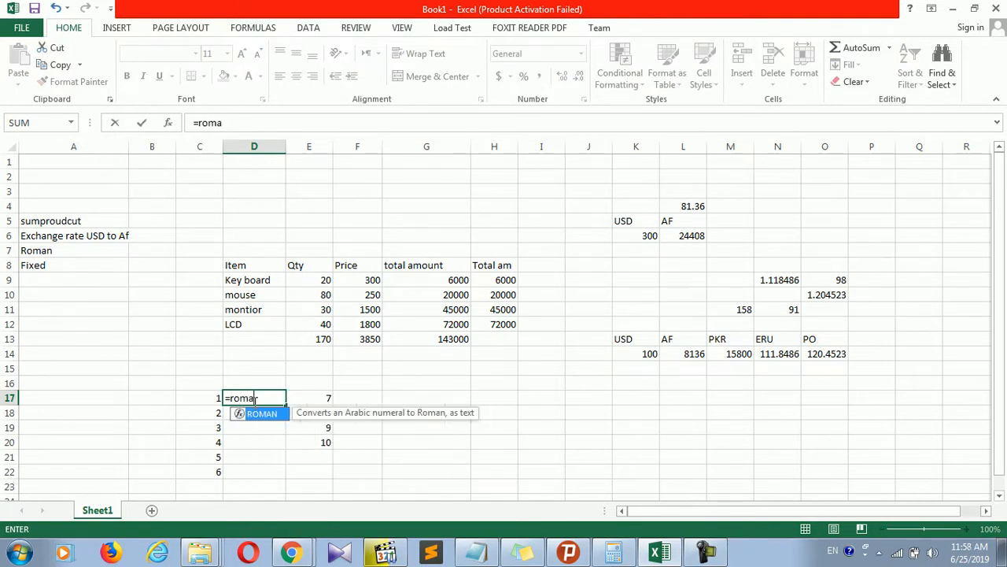
key(Tab)
mouse_move(199, 398)
mouse_down()
mouse_move(218, 469)
mouse_move(214, 401)
mouse_up()
text())
key(Return)
Step: Fill the ROMAN formula from D17 down to D22
click(253, 398)
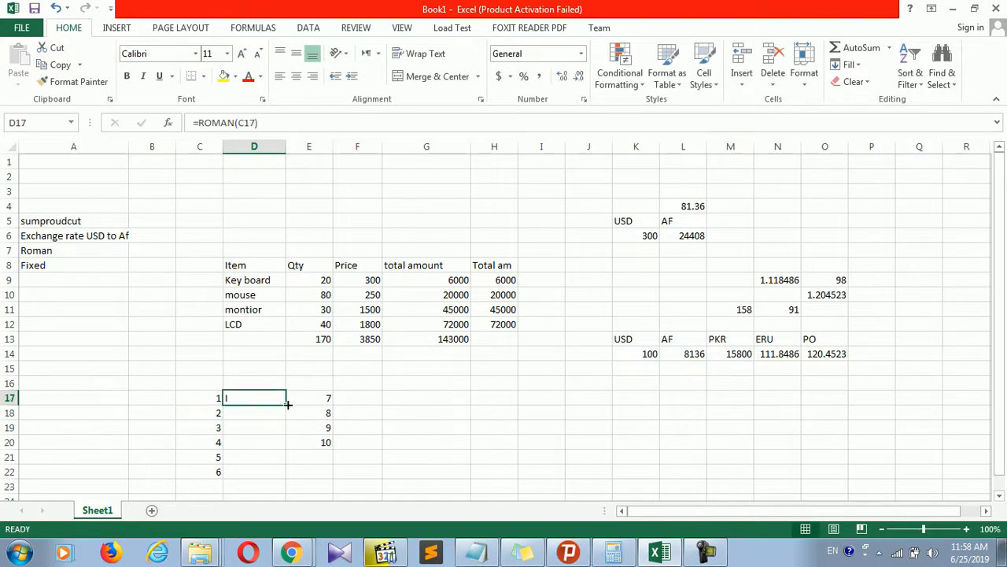
double_click(288, 403)
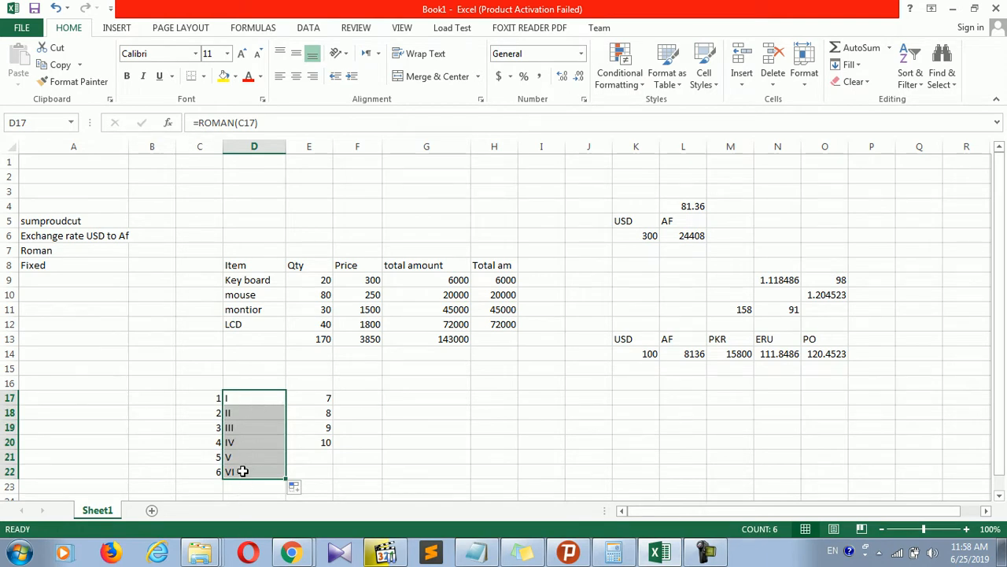
click(330, 355)
click(399, 408)
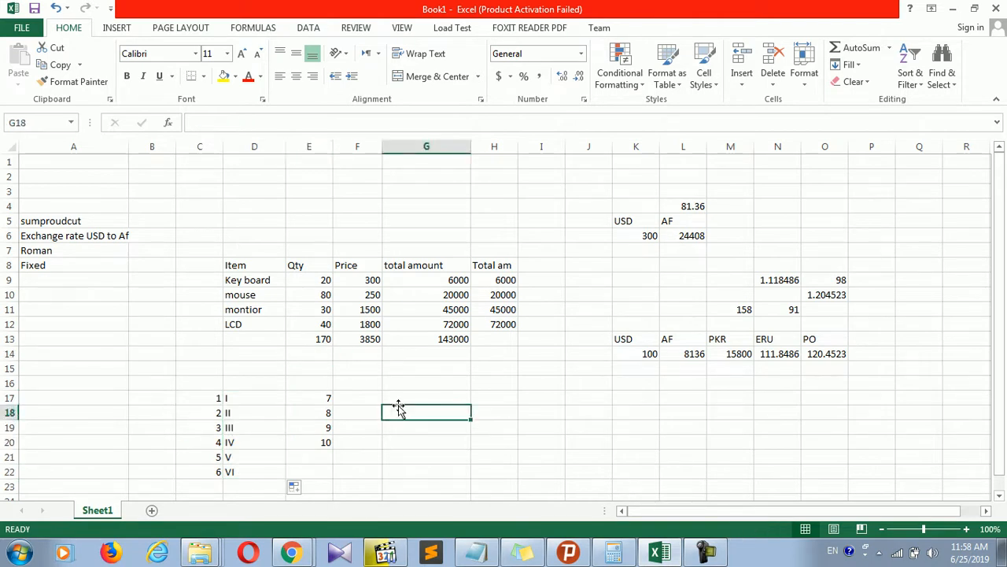
Step: Enter the heading Dollor in cell I15 and the value 552.6 below it in I16
click(790, 354)
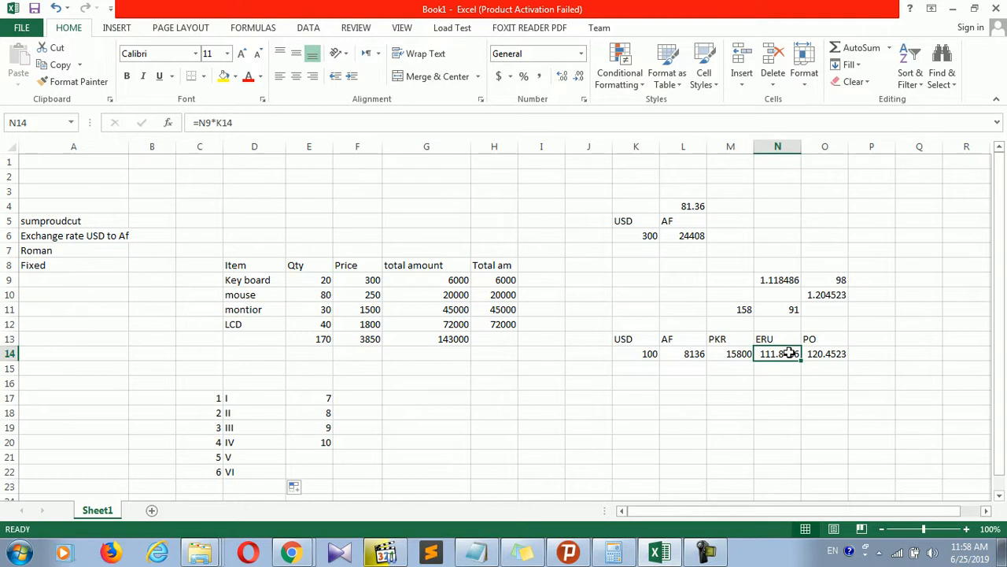
click(747, 353)
click(671, 355)
click(537, 353)
click(536, 373)
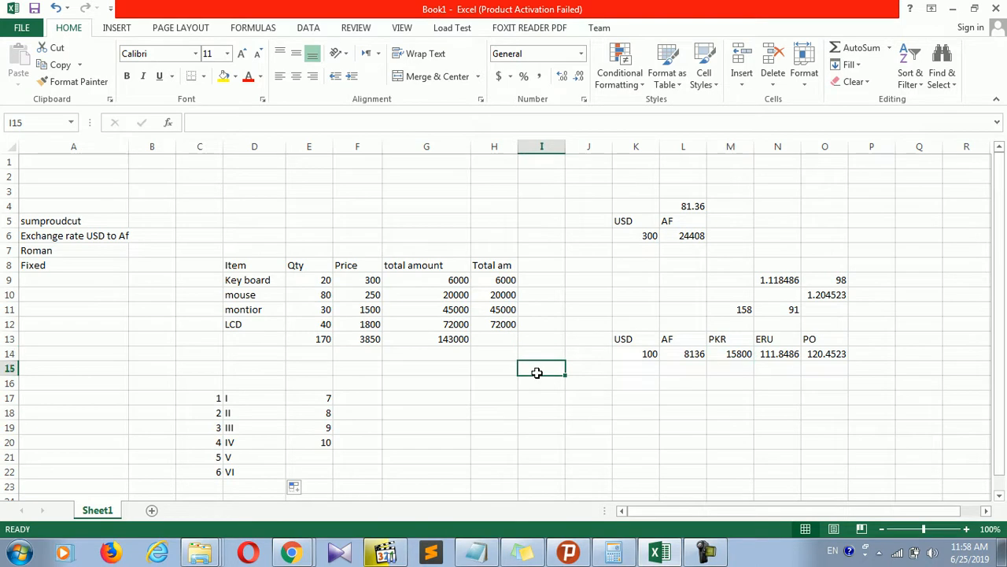
text(Dolo)
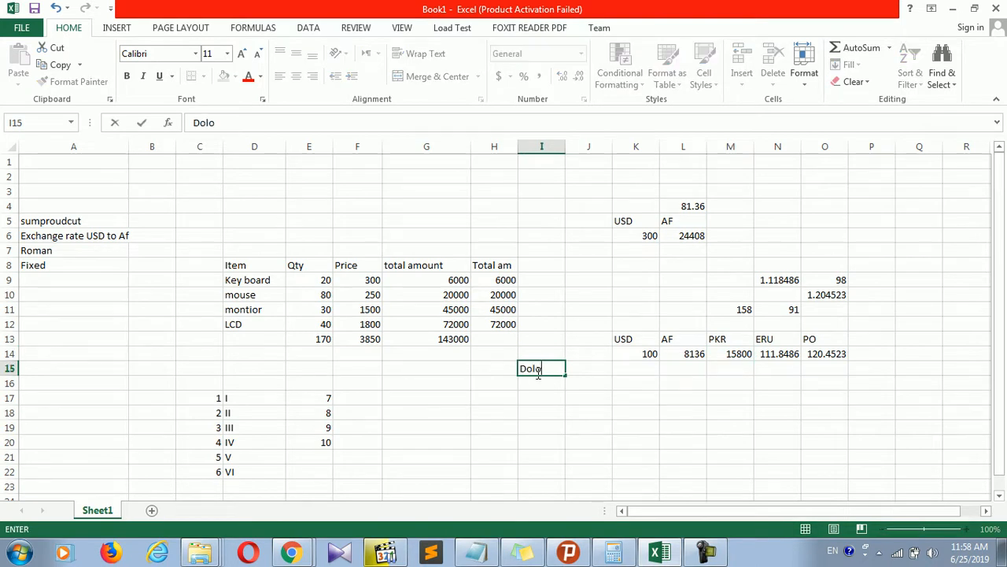
key(BackSpace)
text(lor)
click(535, 386)
text(5)
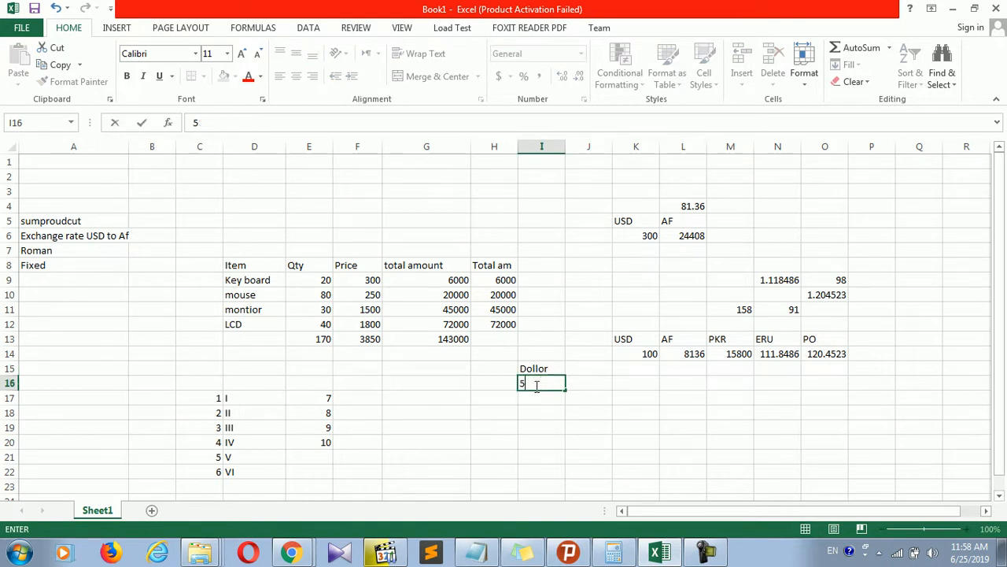
text(002)
click(540, 399)
click(539, 383)
Step: Format the I16 value as fixed-decimal text in I17 with the formula =FIXED(I16)
click(540, 398)
text(=r)
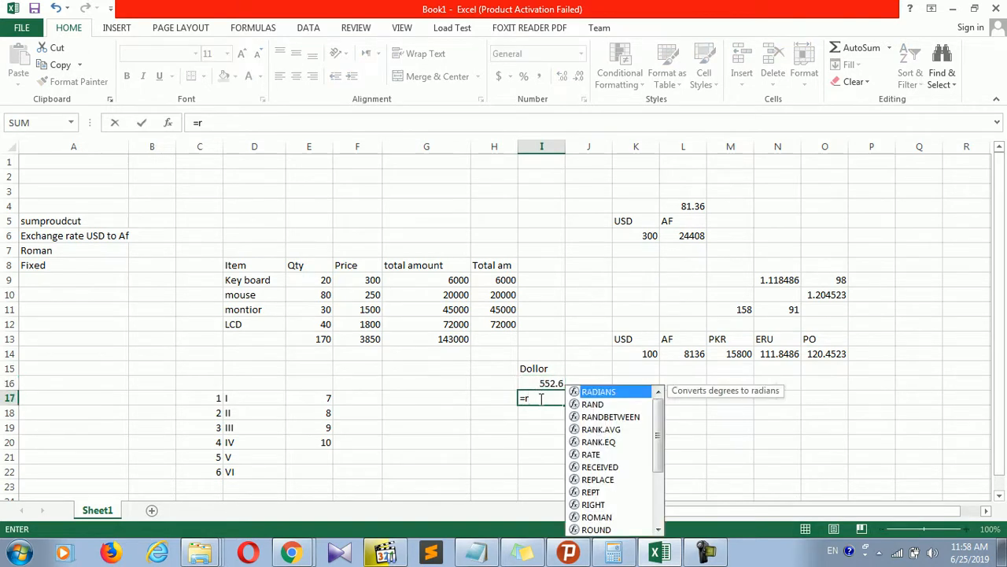
key(BackSpace)
text(fix)
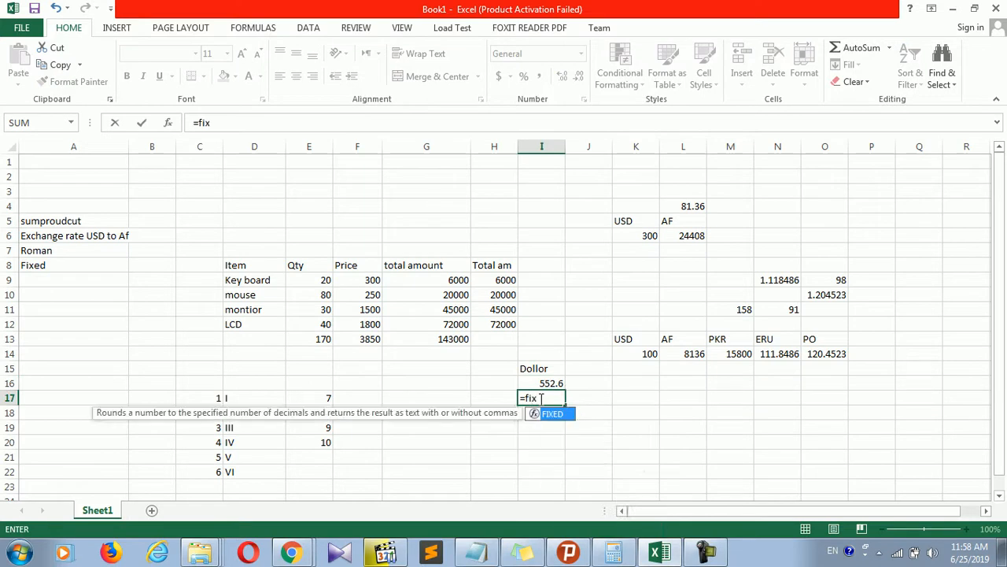
key(Tab)
click(550, 383)
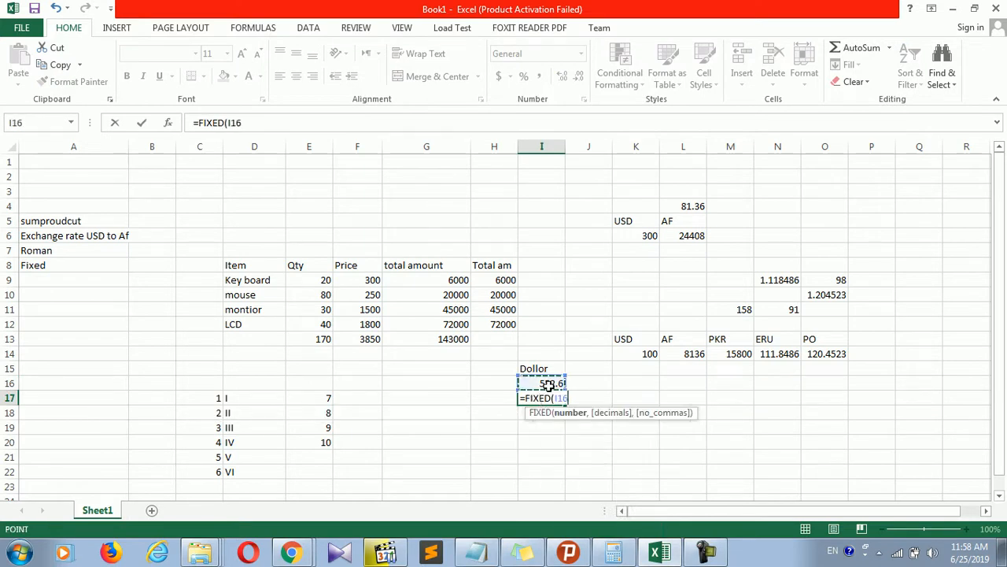
key(Return)
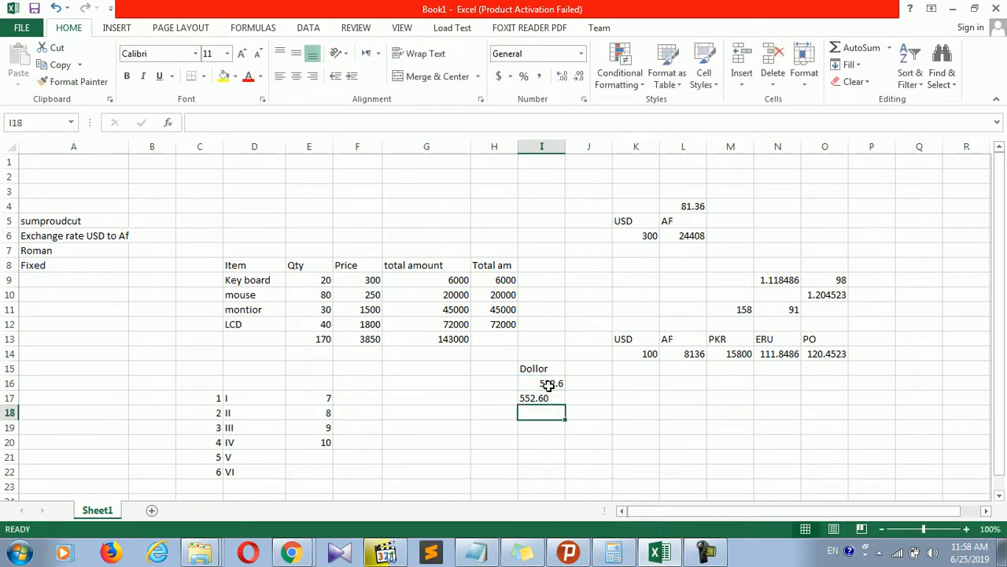
click(545, 400)
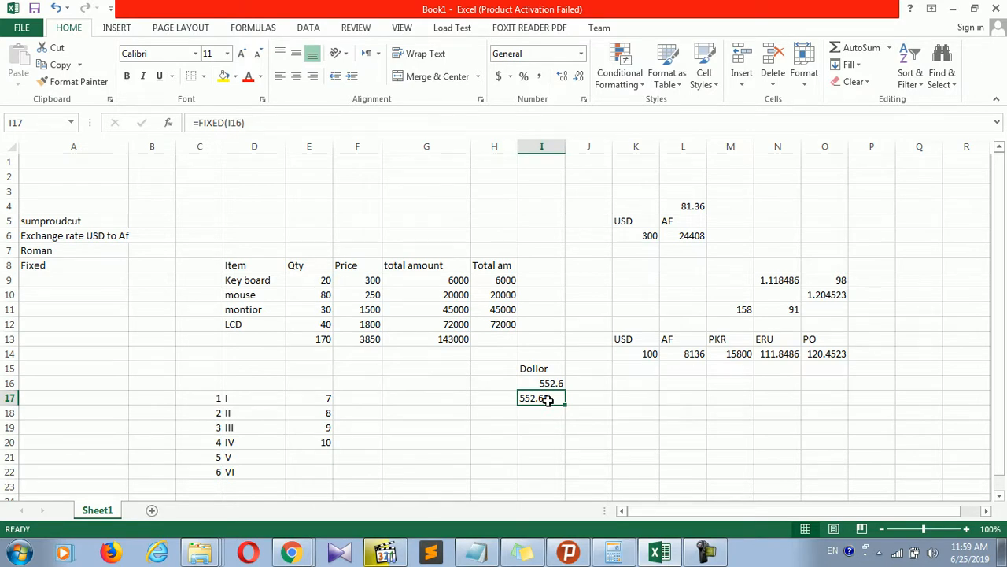
Step: Convert the fixed-decimal value in I17 to dollar-formatted text in I18 with the formula =DOLLAR(I17)
click(538, 414)
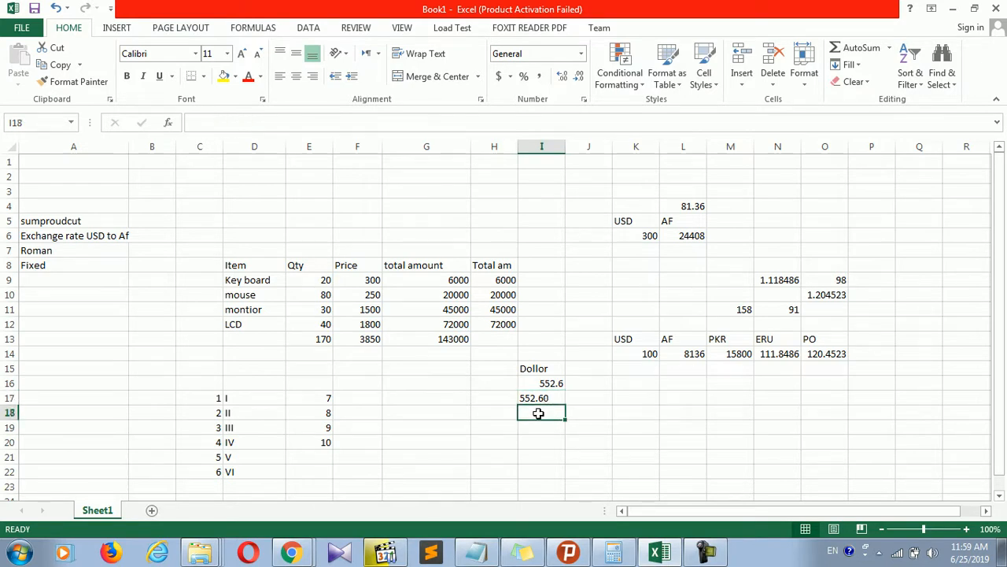
text(=dol)
key(BackSpace)
key(BackSpace)
key(BackSpace)
key(BackSpace)
text(=dolo)
key(BackSpace)
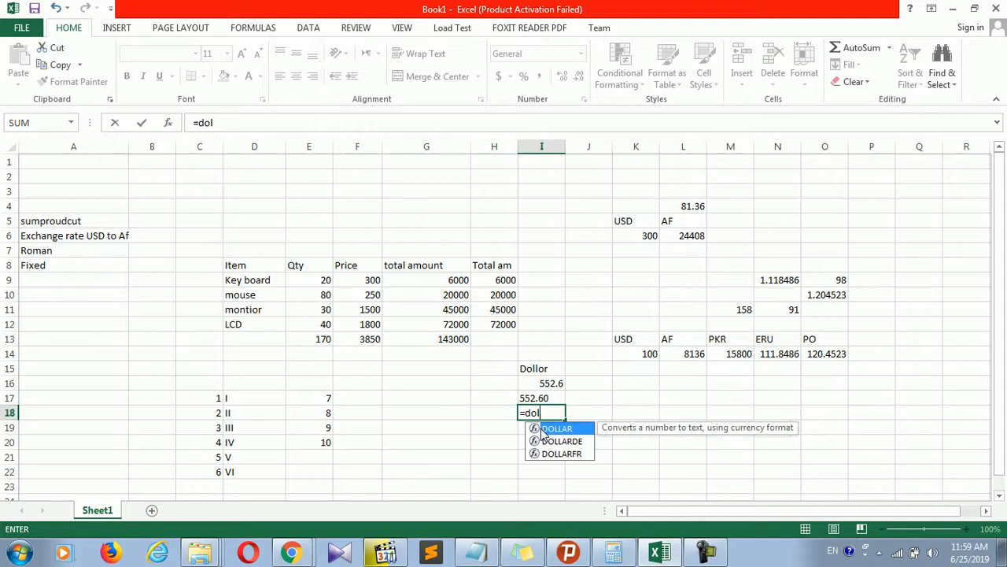
text(lar)
double_click(543, 429)
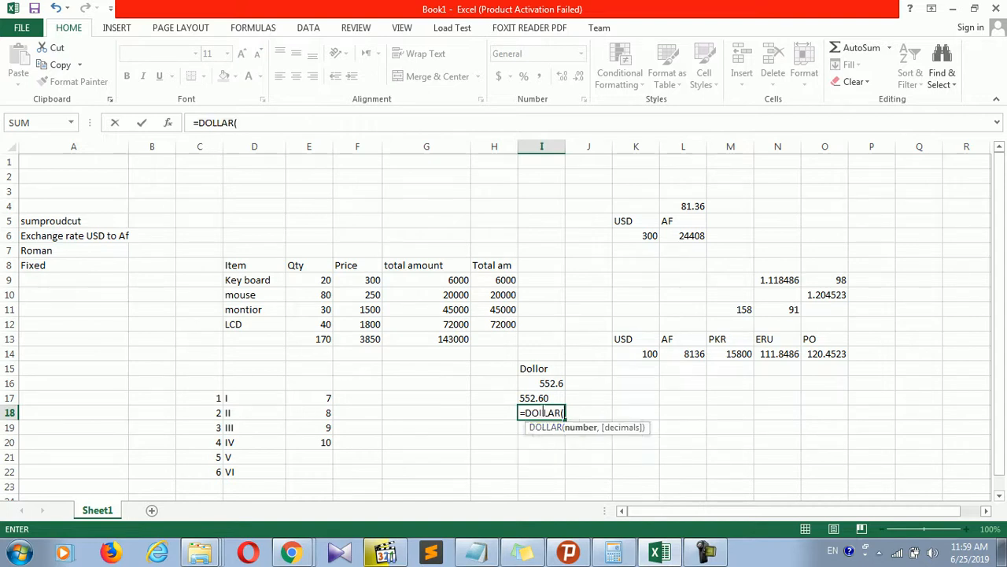
click(544, 400)
key(Return)
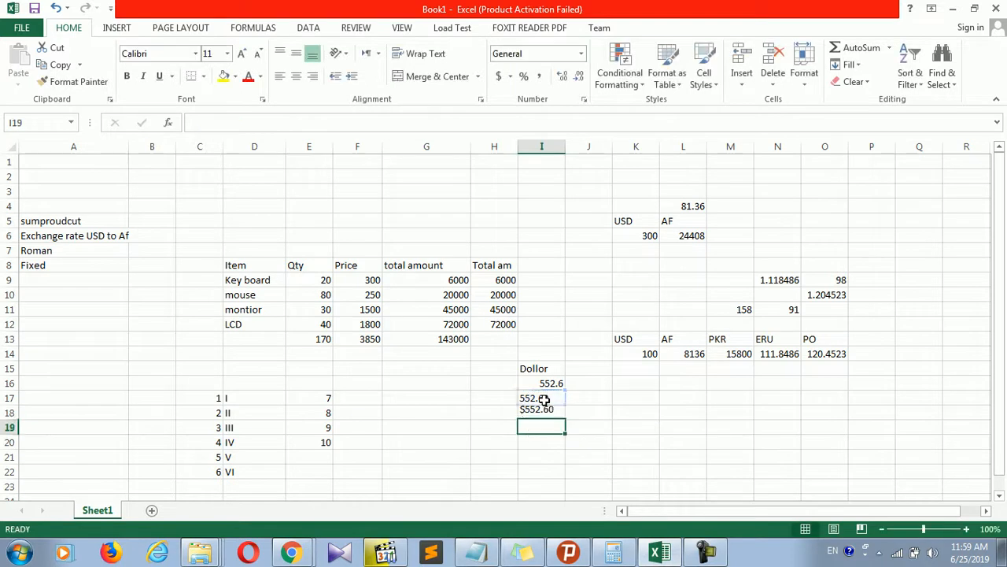
click(543, 409)
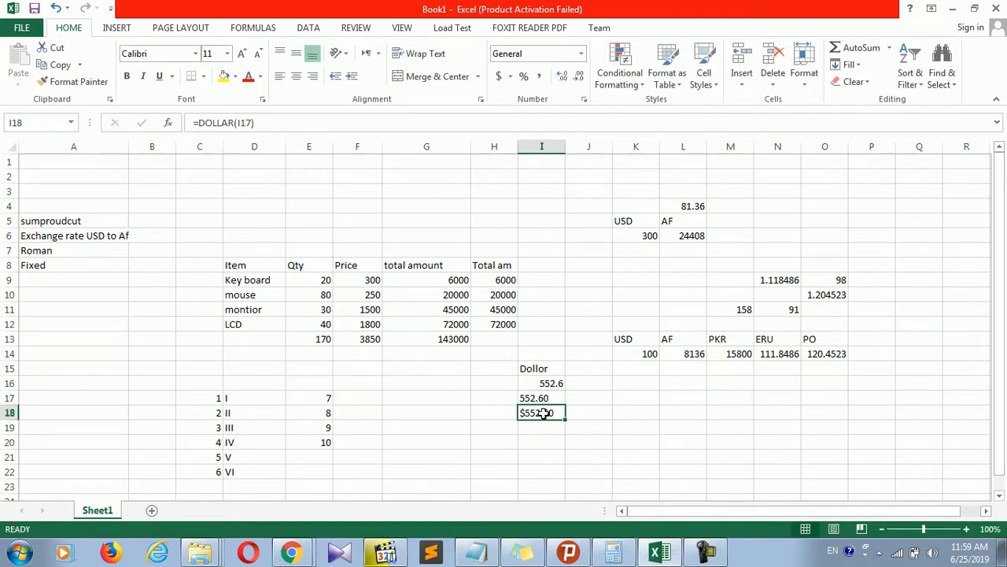
Step: Add the entry dollor to the list of function names in cell A9
click(69, 277)
text(d)
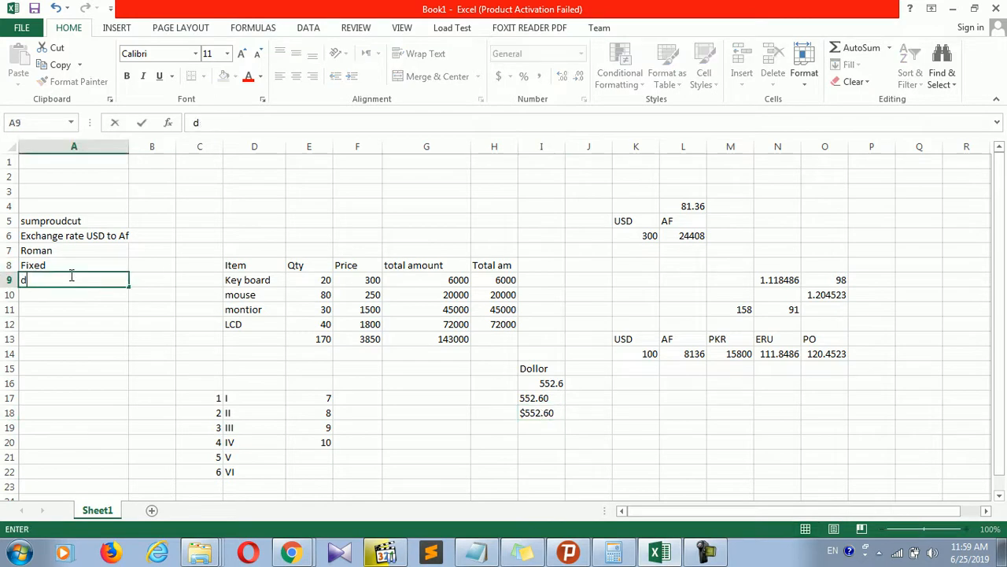
text(ollor)
click(91, 307)
Step: Convert the original I16 value to currency text in I19 with the formula =DOLLAR(I16)
click(542, 410)
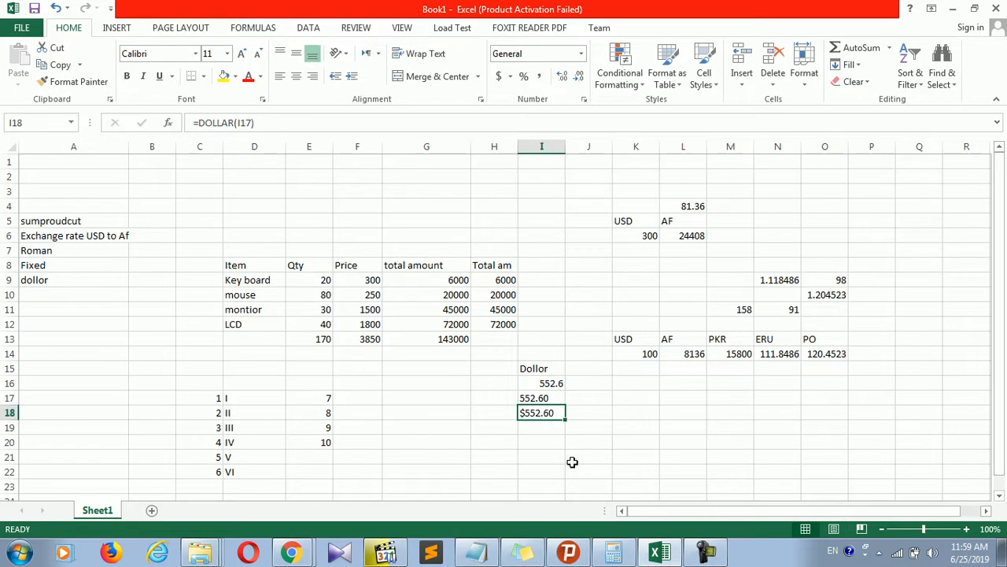
click(543, 427)
text(=d)
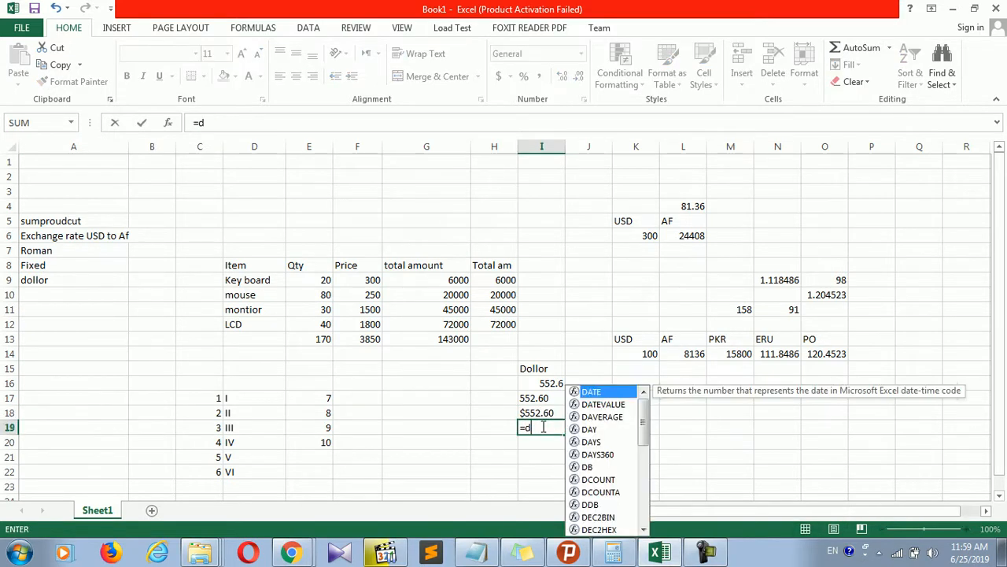
text(ollo)
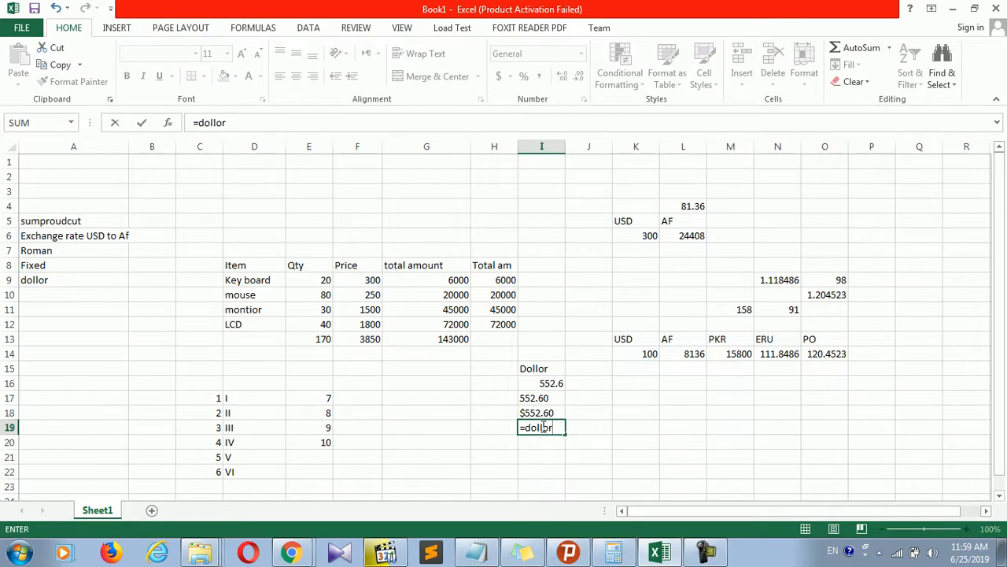
key(BackSpace)
key(Tab)
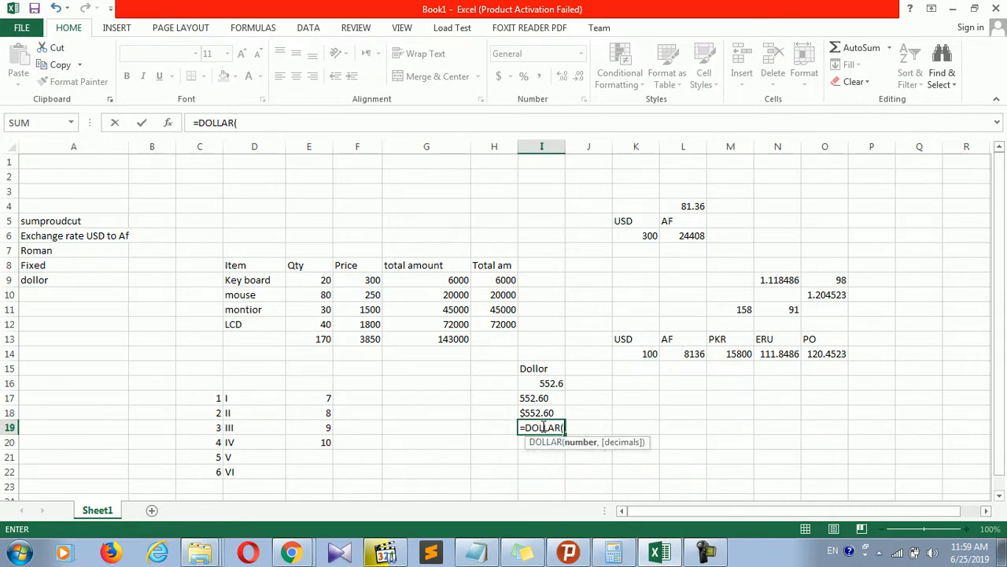
click(550, 382)
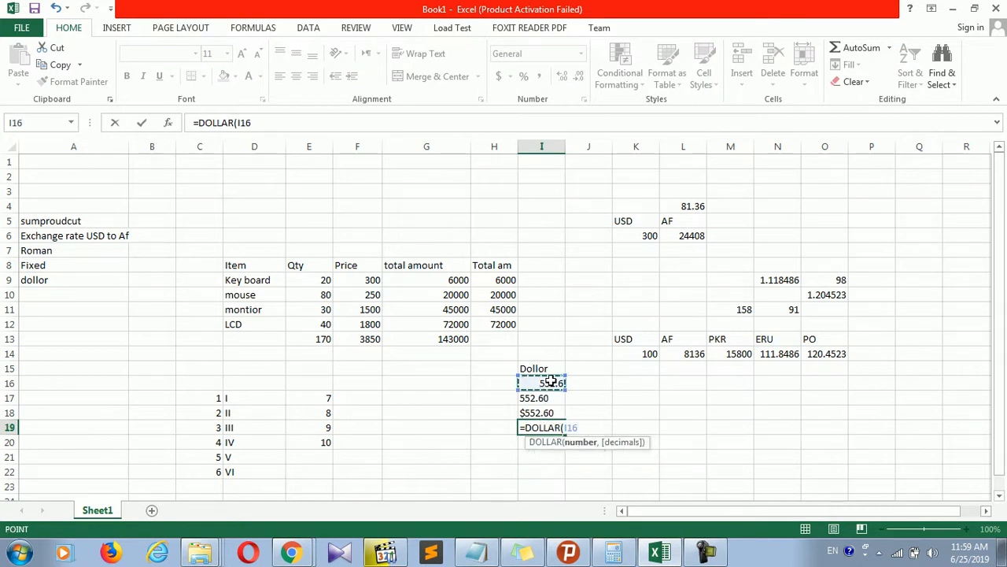
text())
key(Return)
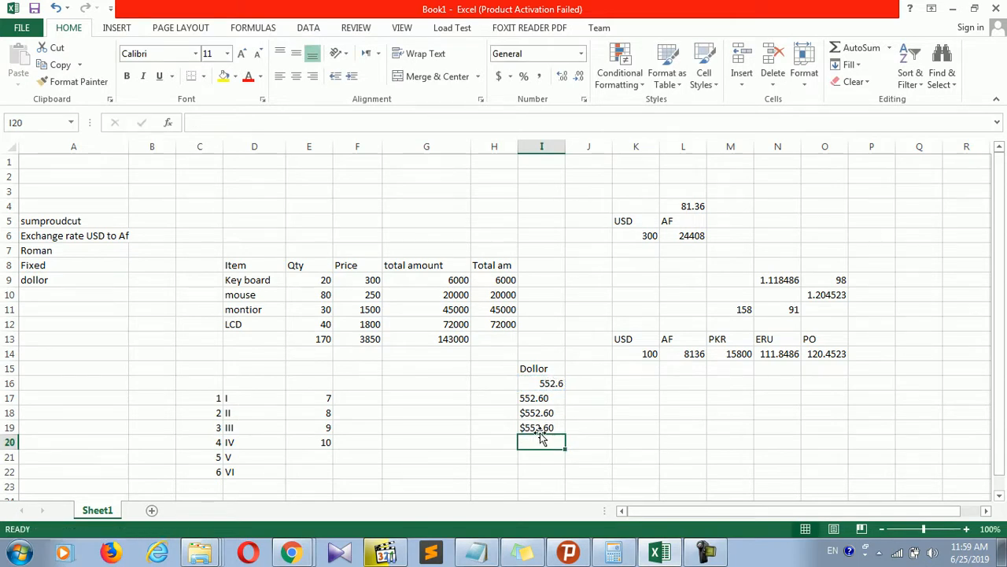
Step: Apply the Number format with 5 decimal places to cell I19
click(556, 386)
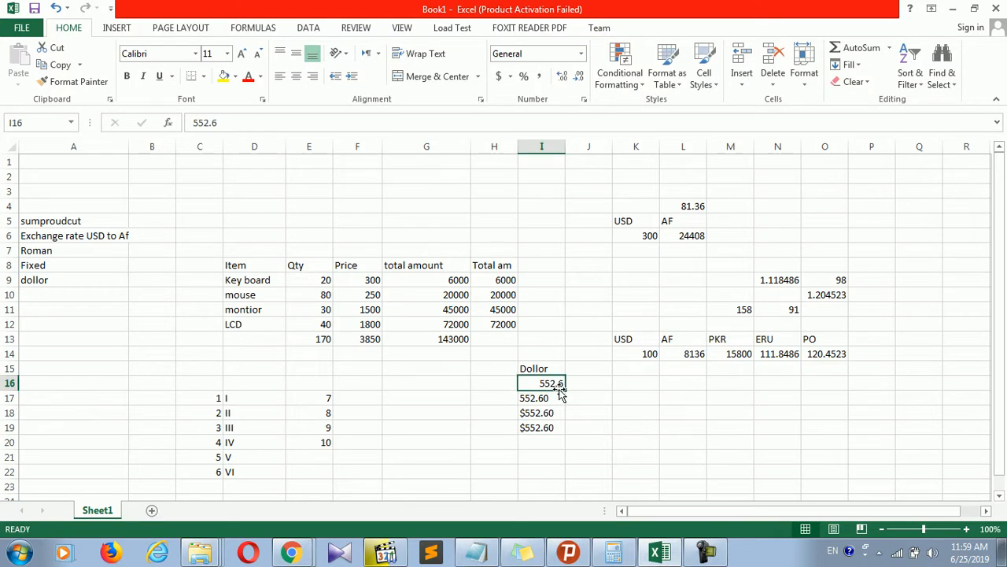
click(543, 425)
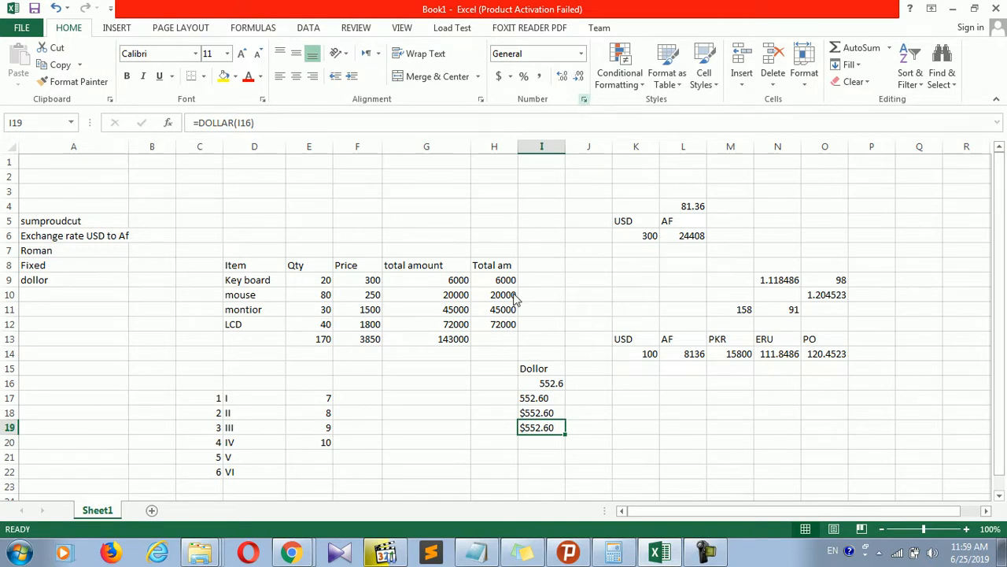
click(584, 99)
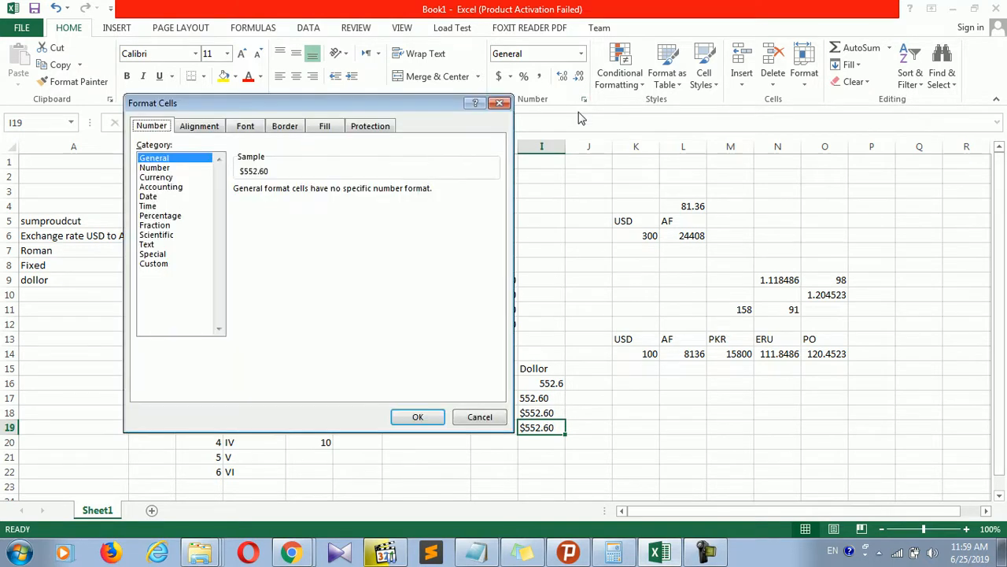
click(173, 168)
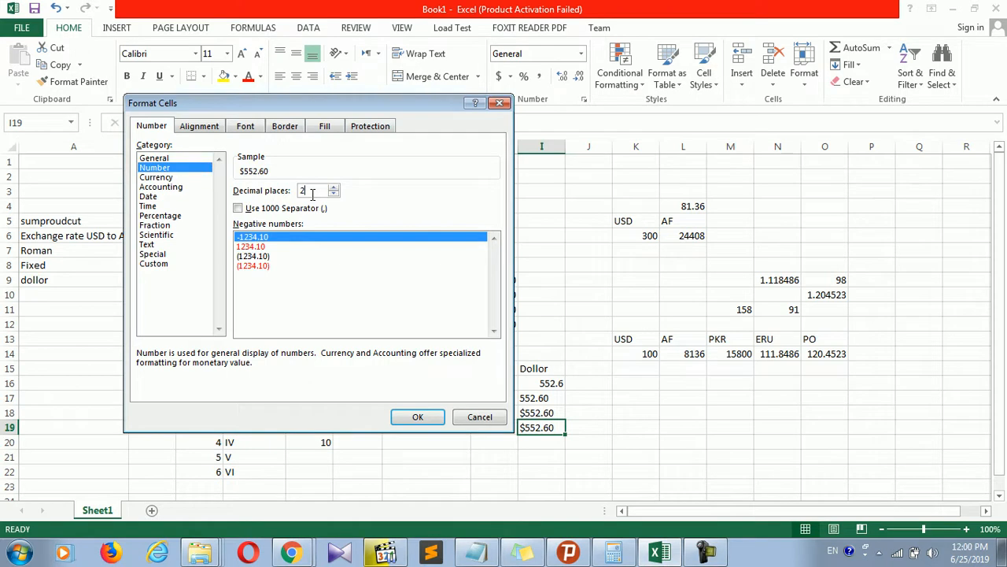
click(333, 188)
click(334, 188)
click(334, 188)
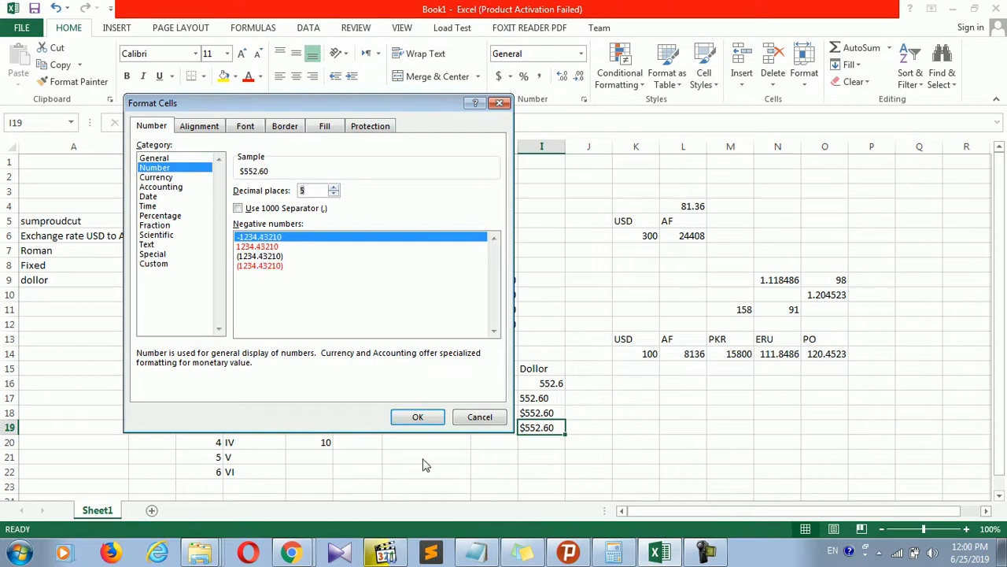
click(418, 416)
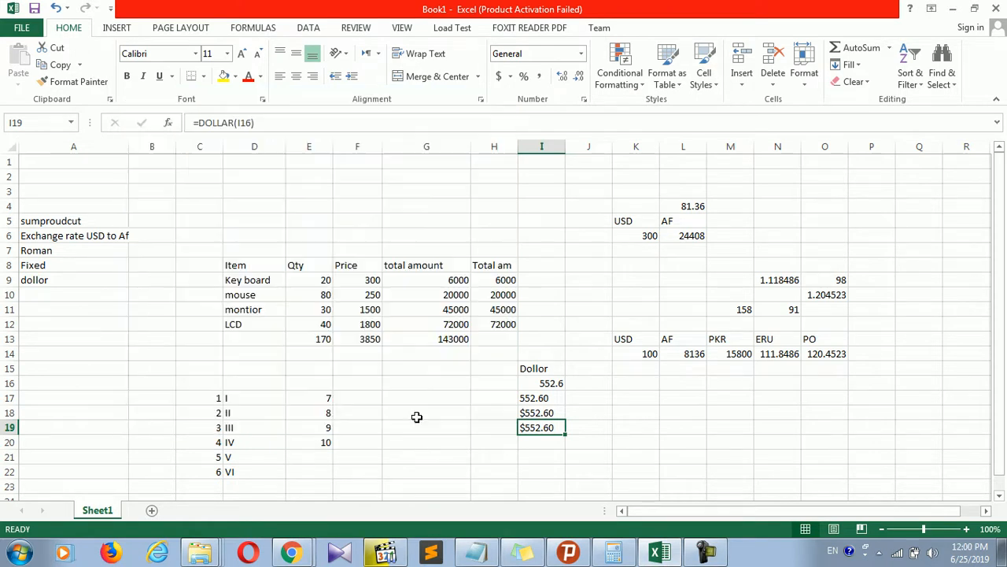
Step: Reduce the number format of cell I19 to 0 decimal places
click(547, 442)
click(546, 430)
click(584, 100)
click(333, 192)
double_click(334, 194)
click(334, 195)
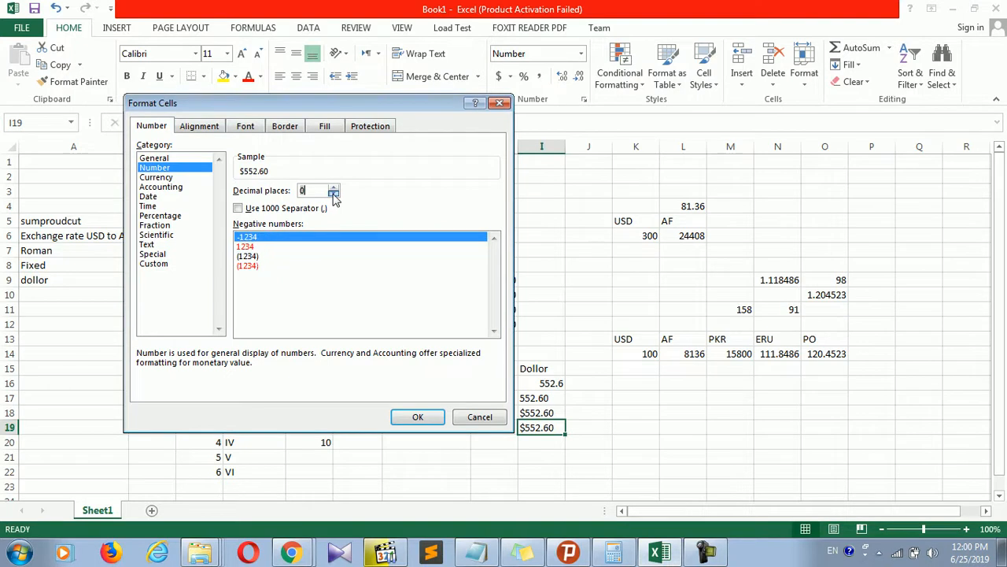
click(410, 421)
click(538, 456)
click(543, 425)
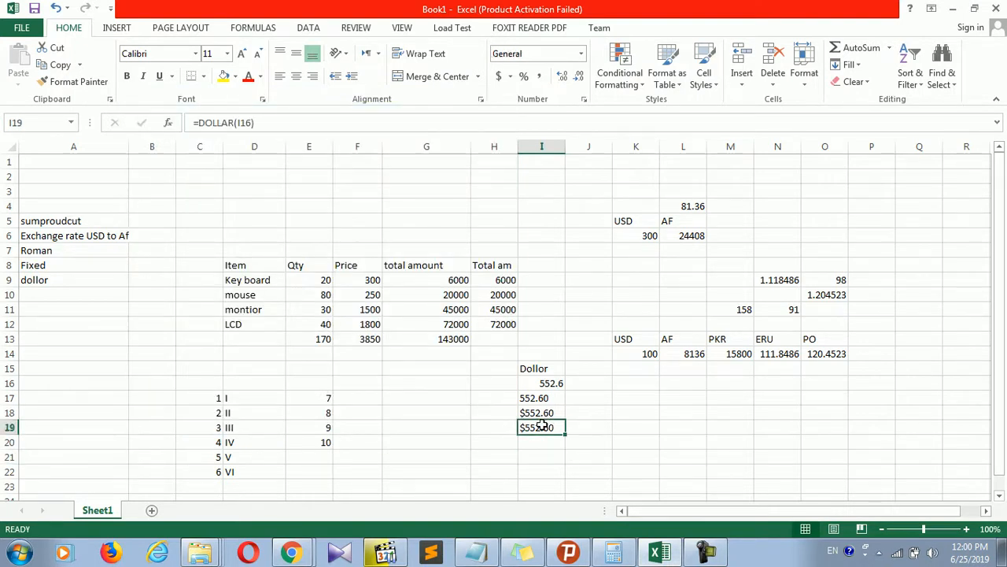
click(544, 405)
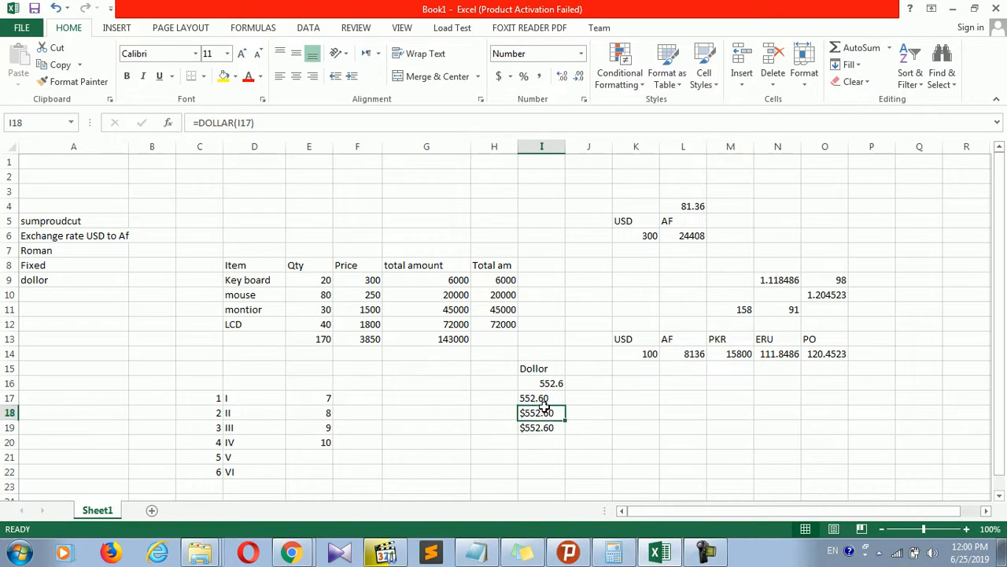
click(547, 426)
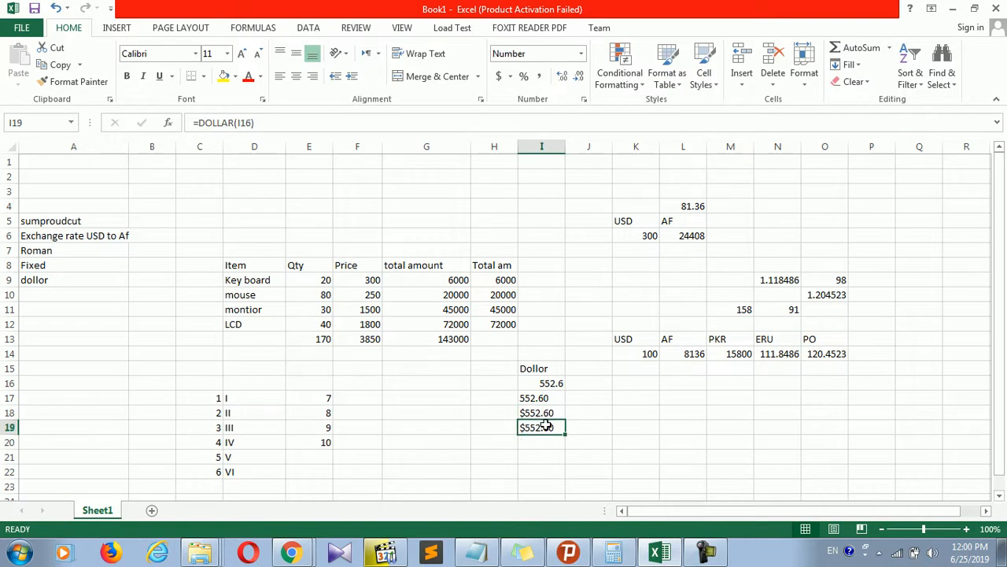
click(553, 385)
click(544, 399)
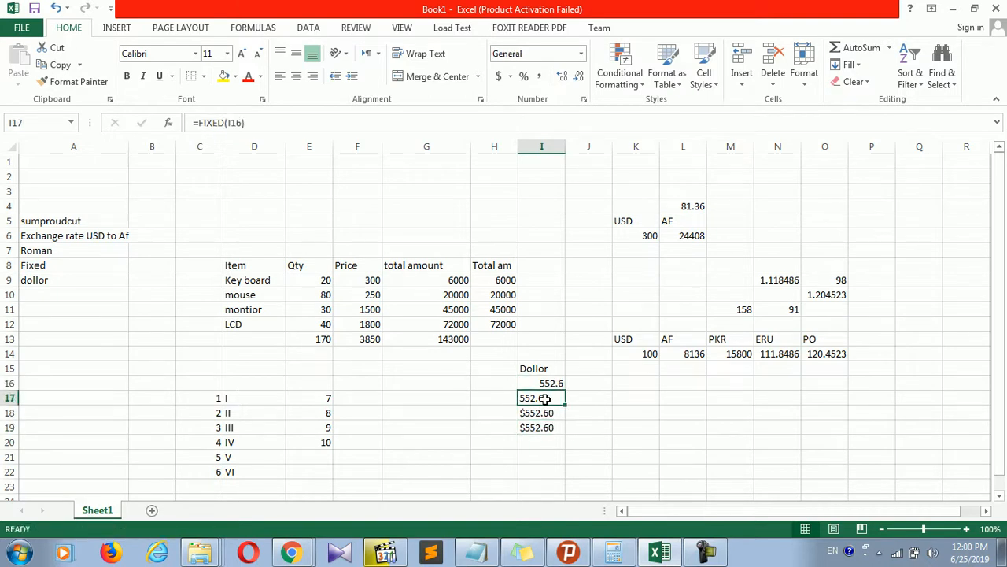
Step: Format the USD amount in K14 as fixed-decimal text in K16 with the formula =FIXED(K14)
click(650, 352)
click(641, 385)
text(=fix)
key(Tab)
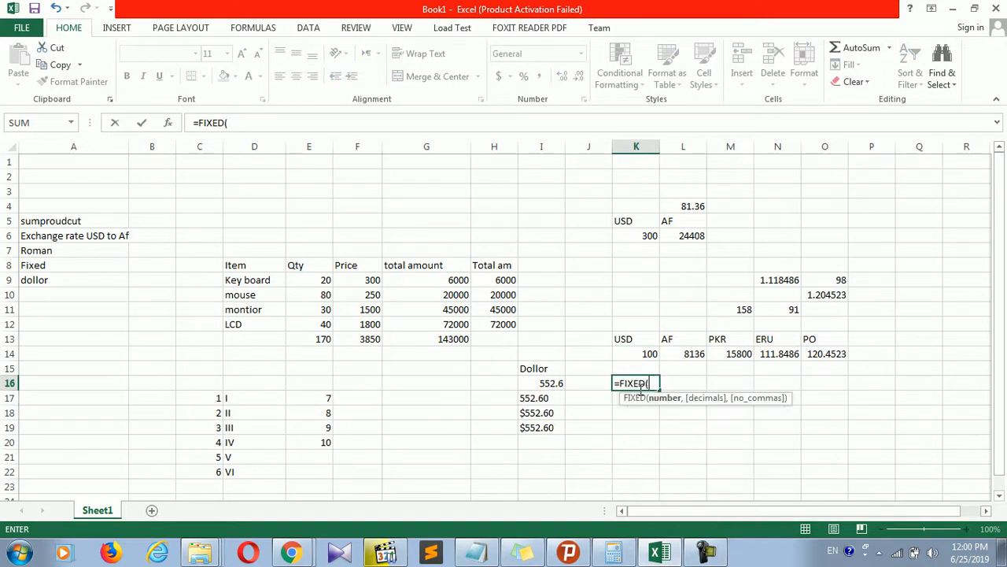
click(645, 354)
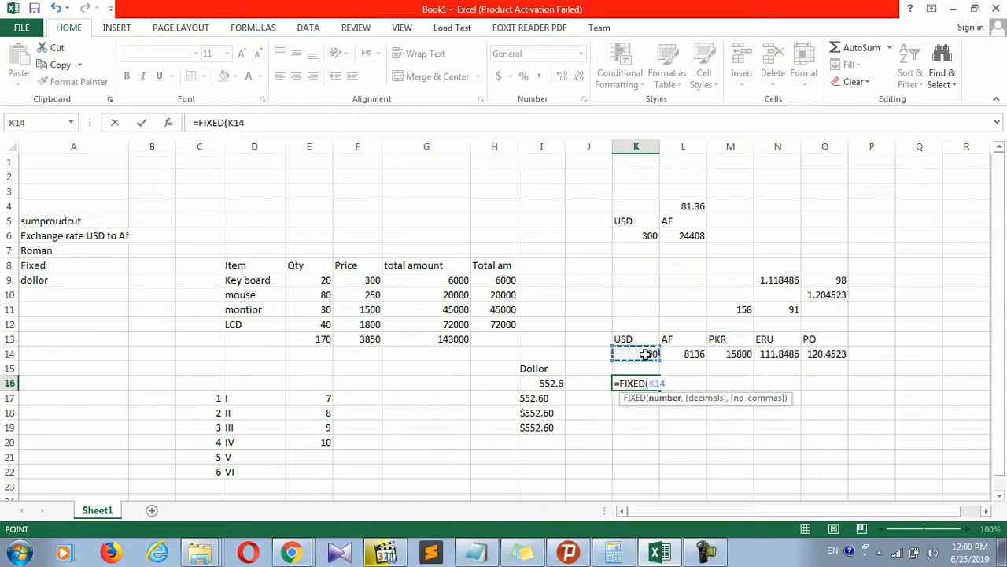
key(Return)
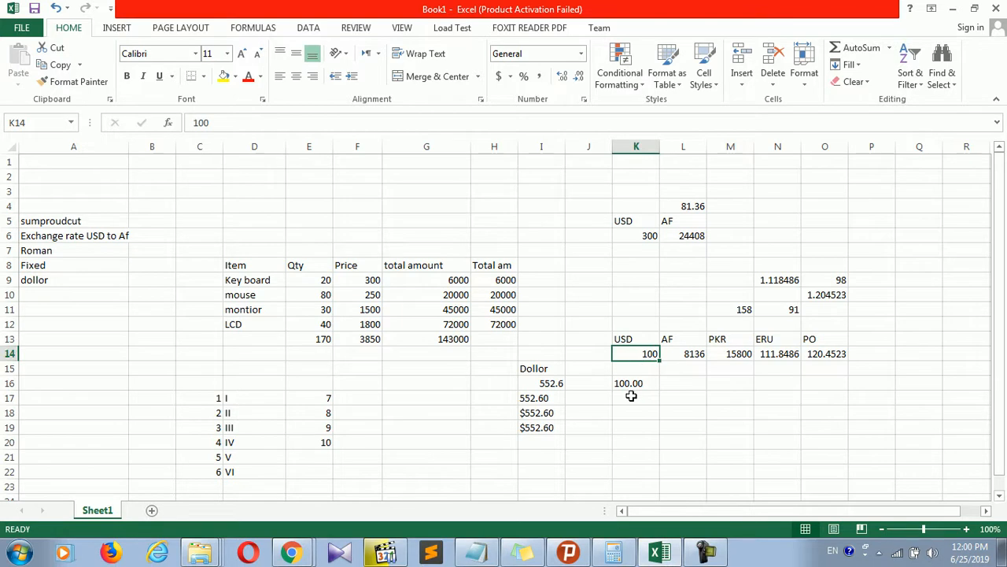
click(634, 395)
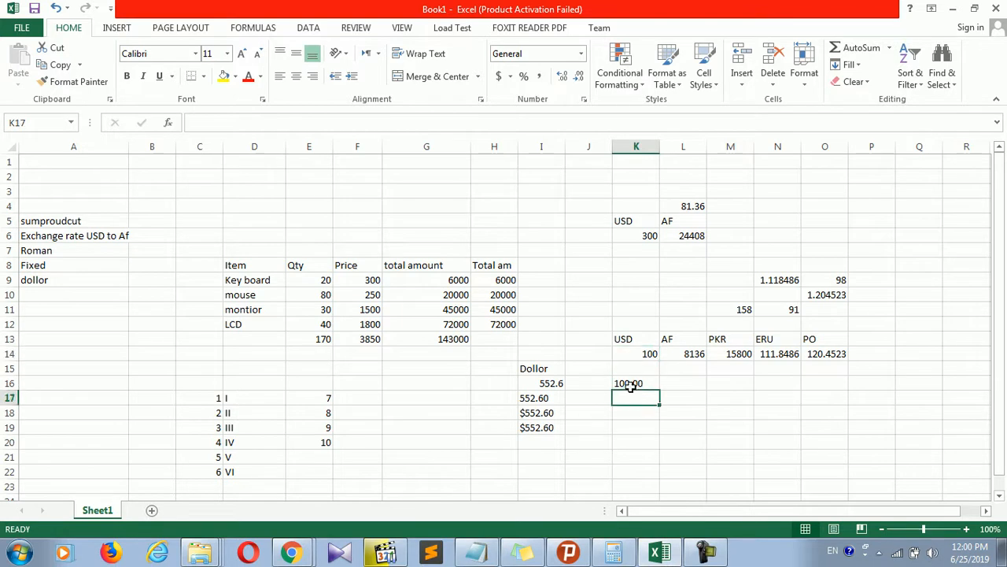
click(630, 386)
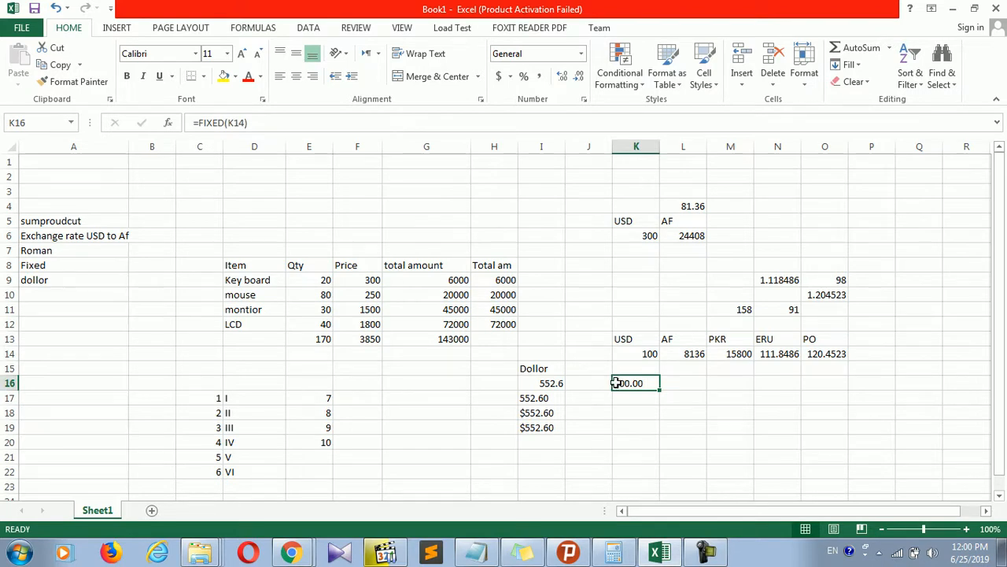
click(542, 412)
click(622, 382)
click(550, 383)
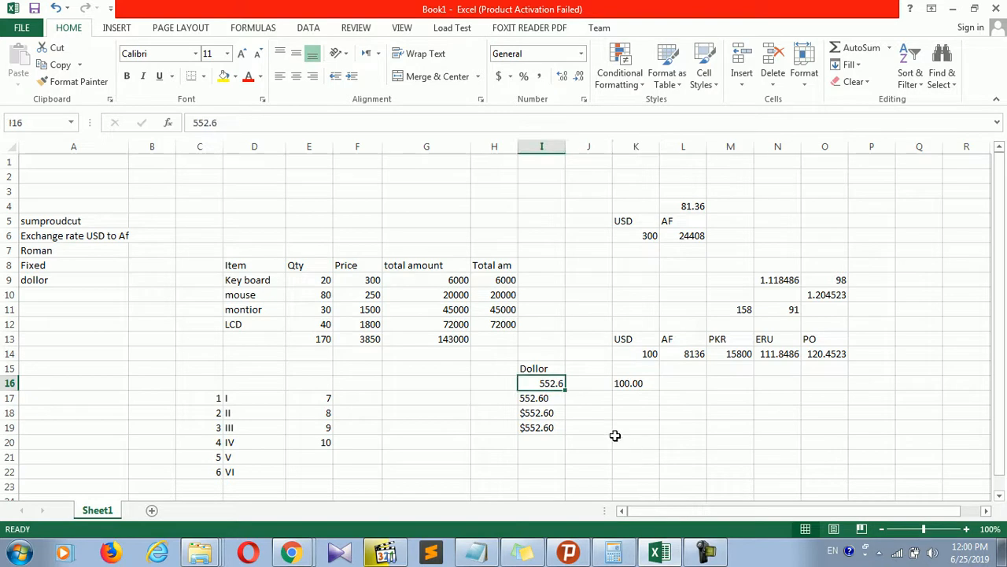
click(551, 423)
click(583, 417)
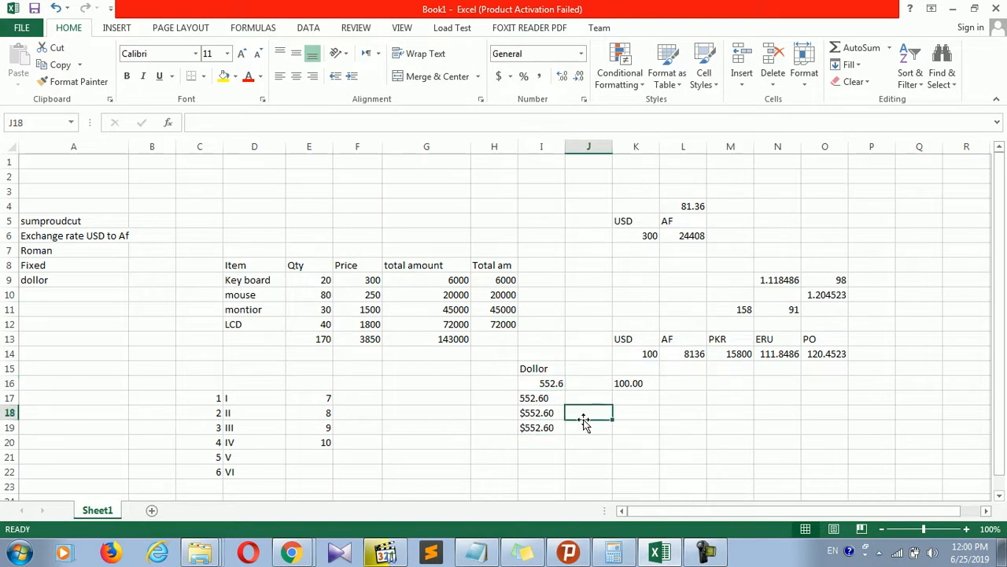
text(=dl)
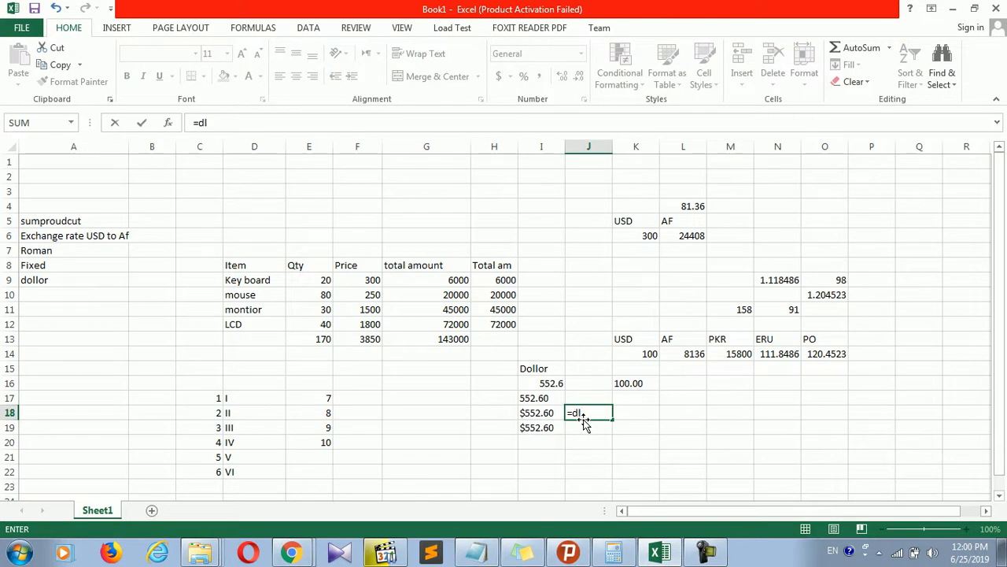
click(704, 552)
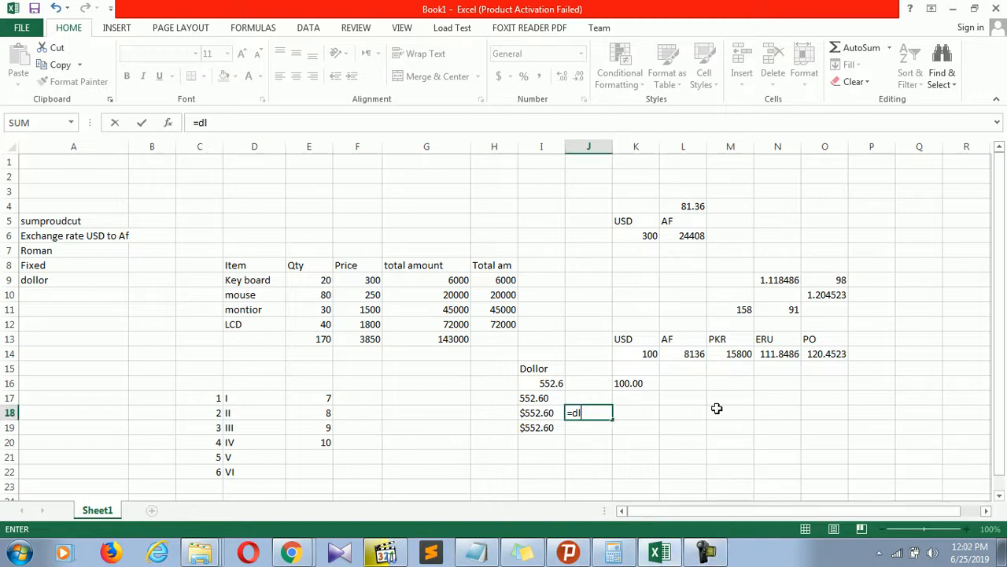
click(715, 409)
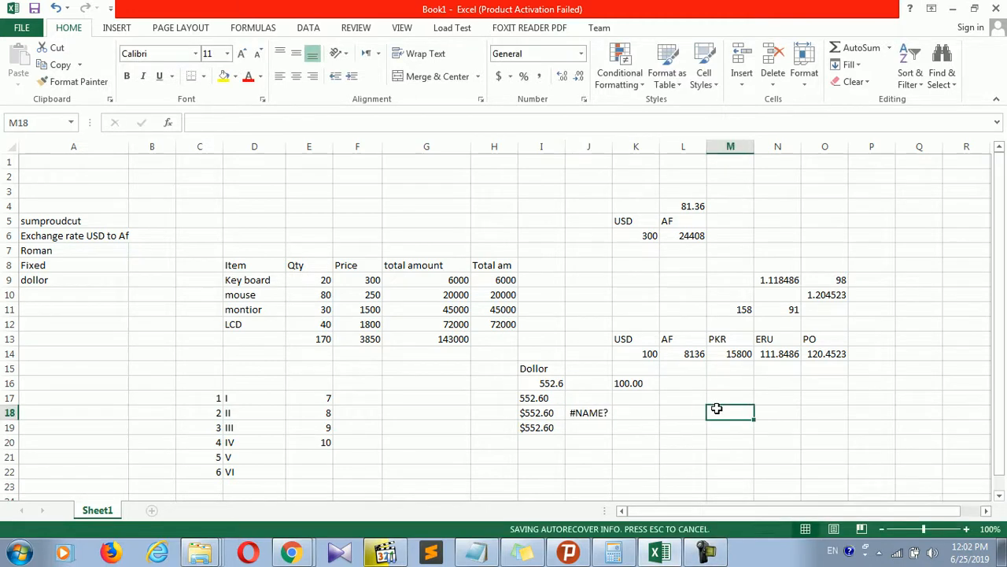
click(589, 400)
click(577, 417)
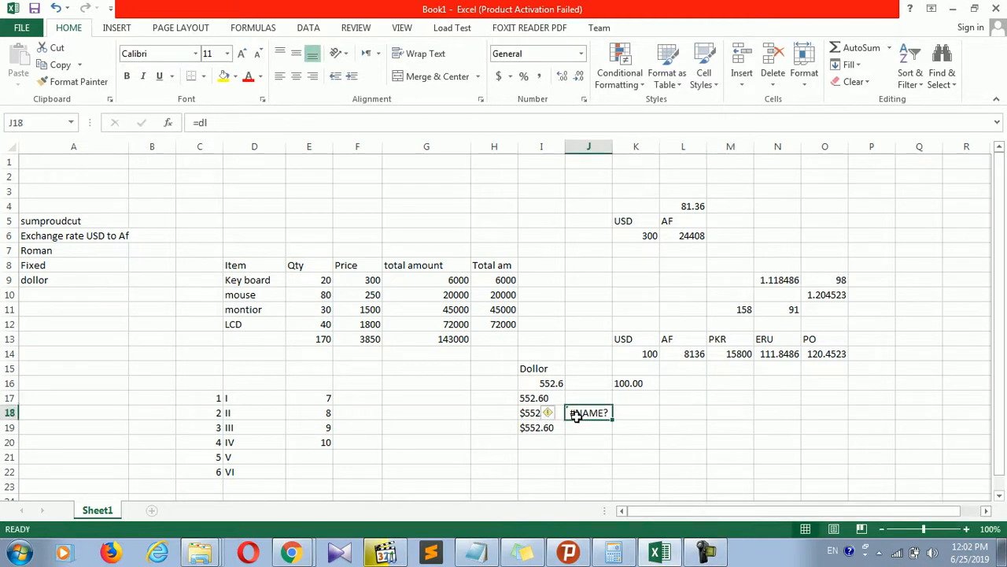
key(Delete)
click(523, 384)
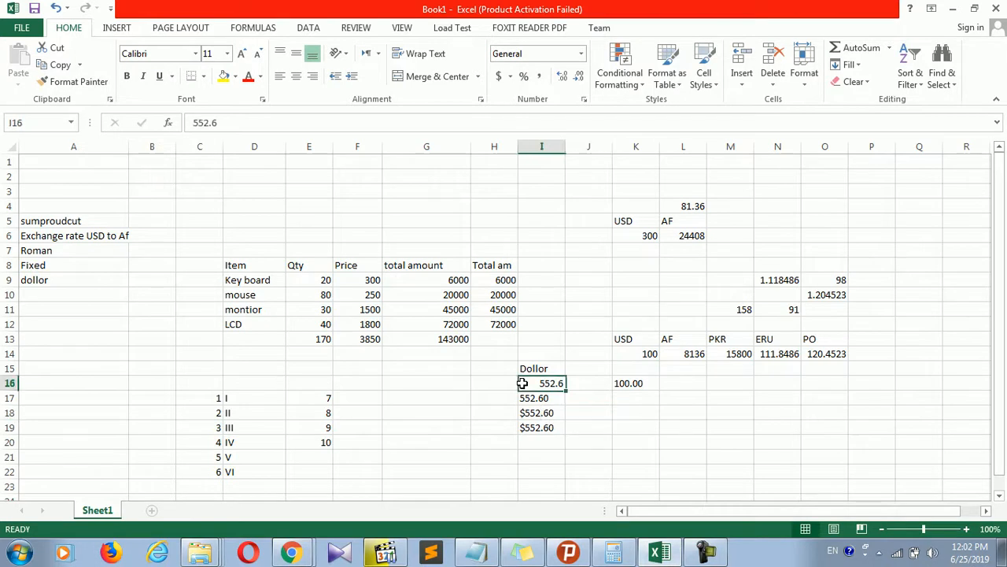
Step: Examine the symbols offered by the Currency number format for cell J18, then close the settings without applying them
click(590, 413)
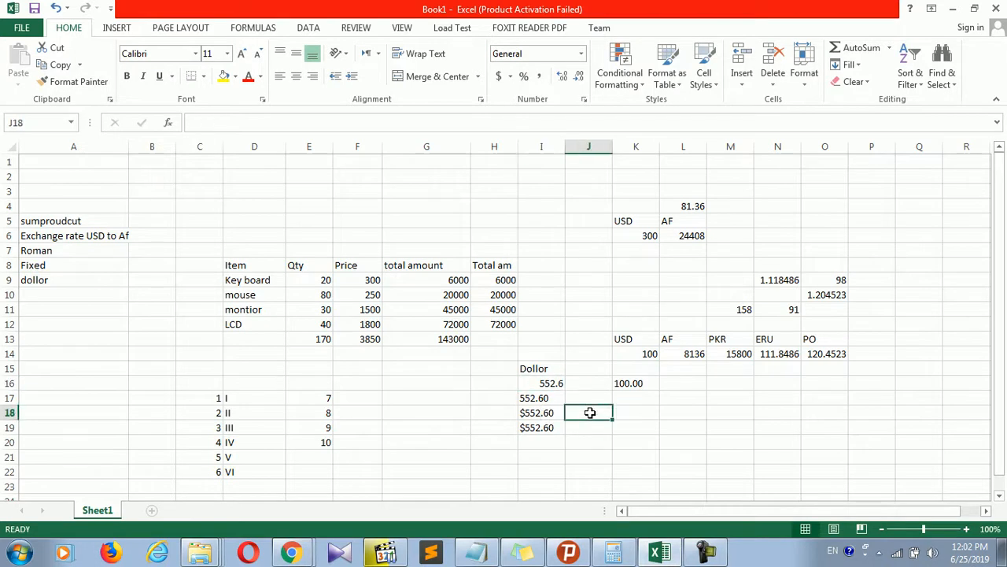
click(584, 99)
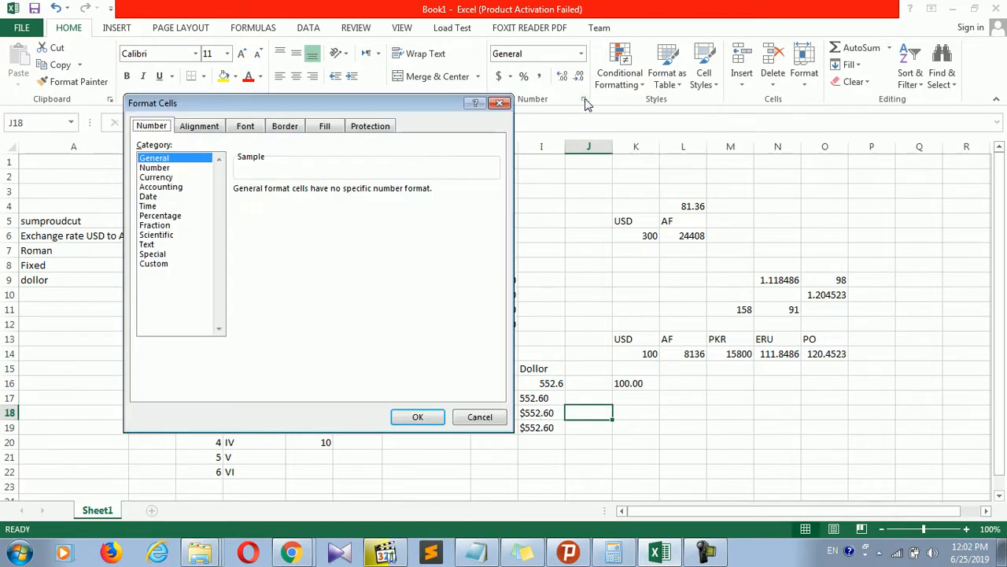
click(167, 168)
click(165, 186)
click(165, 177)
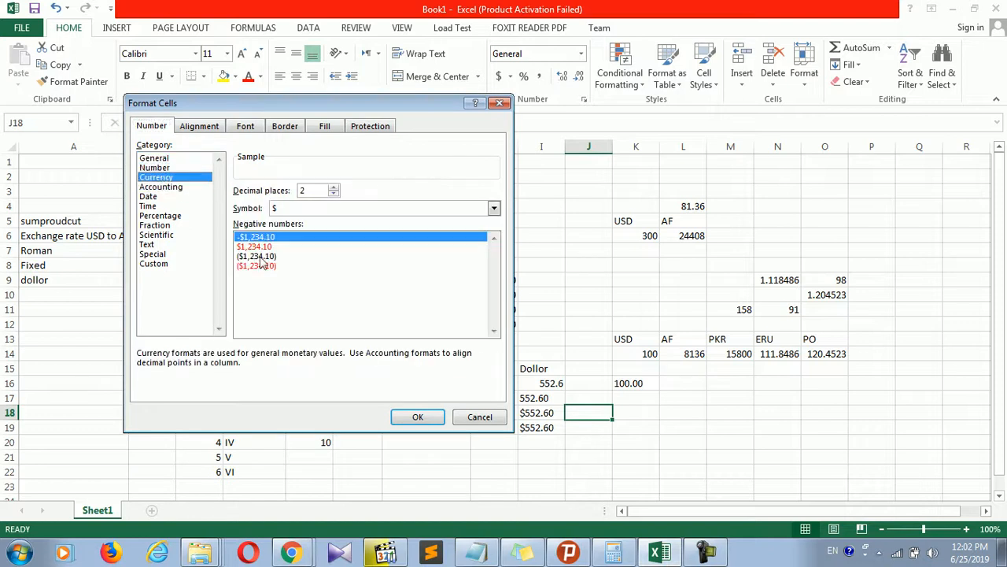
click(288, 210)
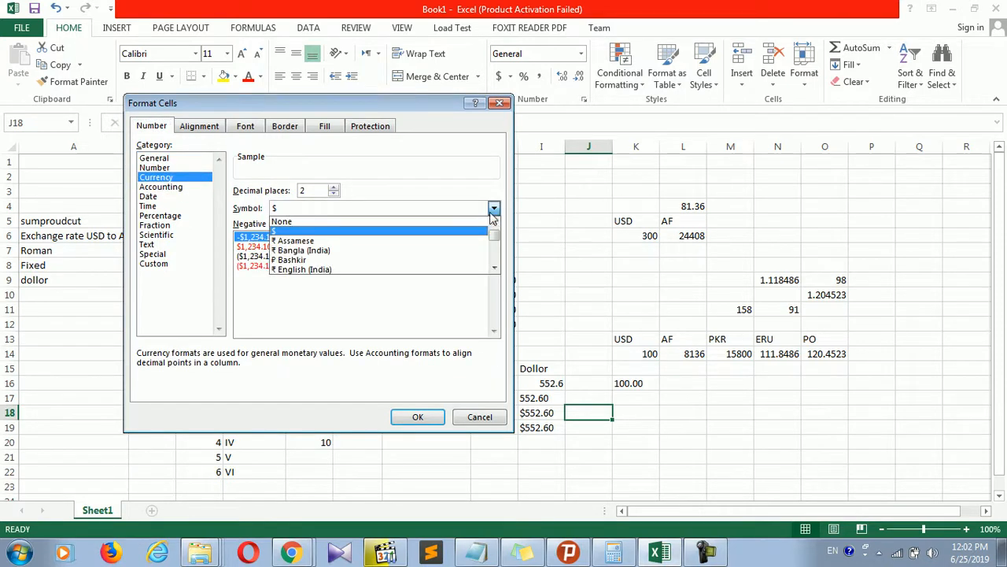
mouse_move(494, 238)
mouse_down()
mouse_move(496, 282)
mouse_move(492, 239)
mouse_up()
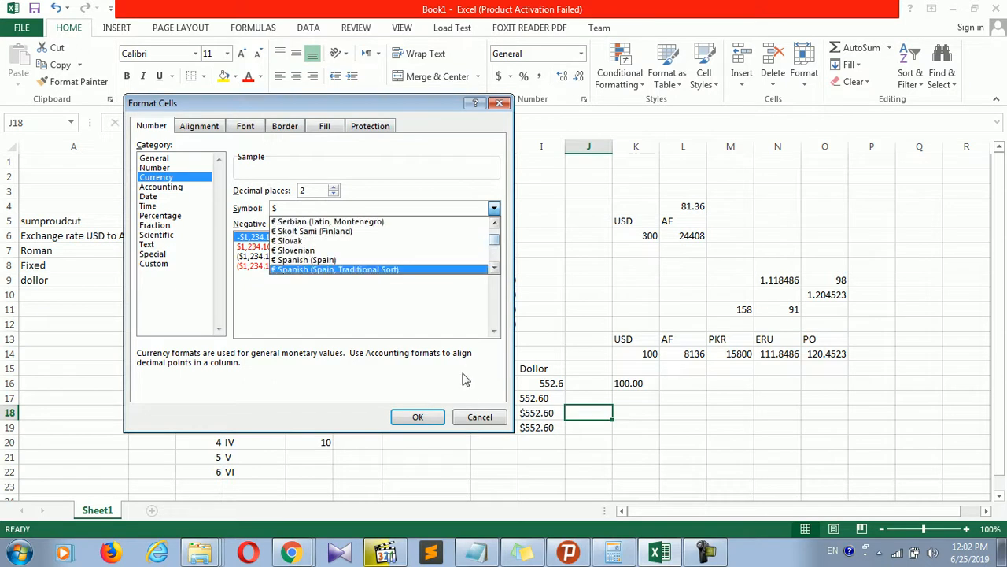
click(472, 417)
Step: Widen column A so the full topic names, including Exchange rate USD to Af, fit with ample room
click(699, 453)
click(574, 386)
drag(93, 206, 86, 309)
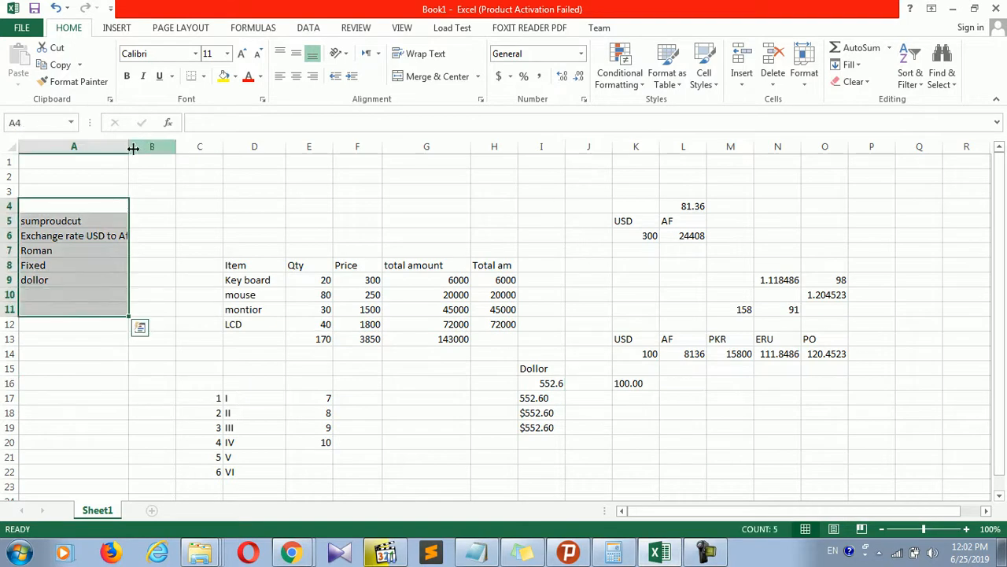
drag(129, 147, 218, 154)
Step: Review the topic entries in A5 to A9 and the total amount formula for the Key board item
click(82, 219)
click(79, 236)
click(69, 261)
click(69, 250)
click(69, 280)
click(478, 279)
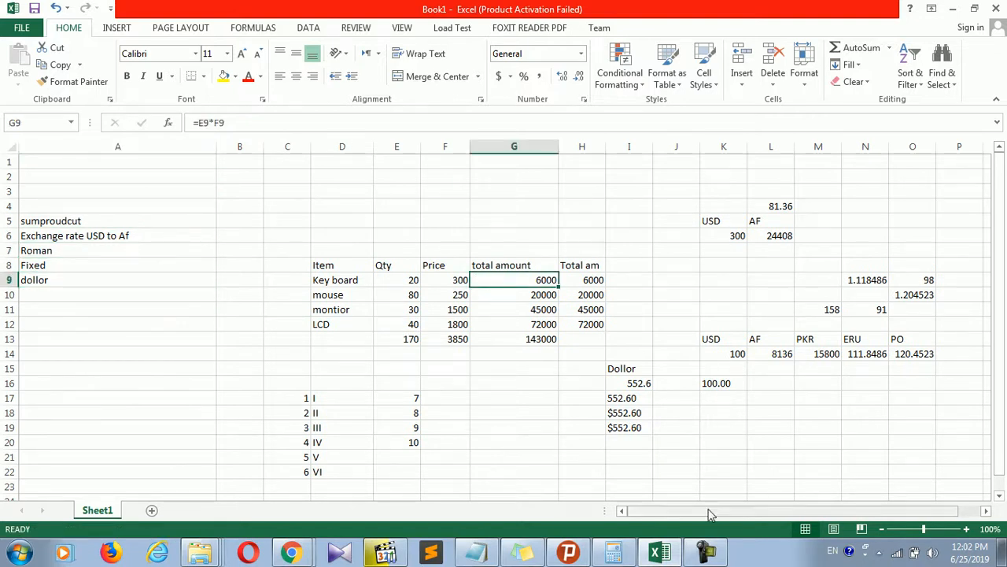